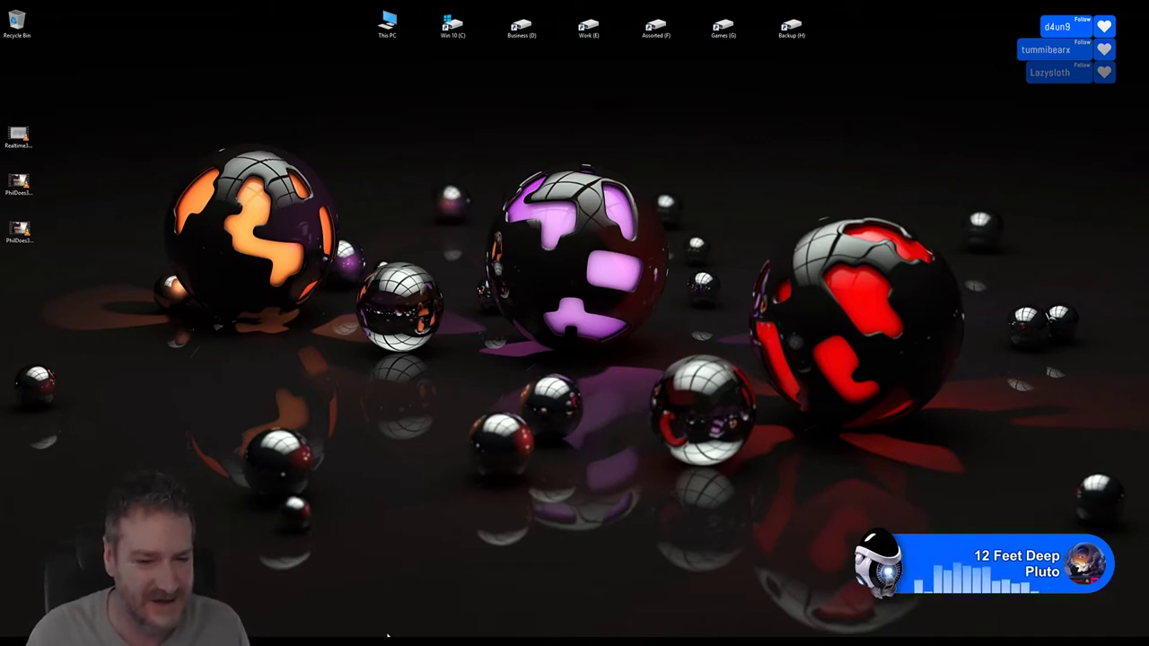
Step: Switch to the ArtDeco_Building project in Unreal Editor and examine the entrance hall's door, table and Tiffany lamp
mouse_move(386, 641)
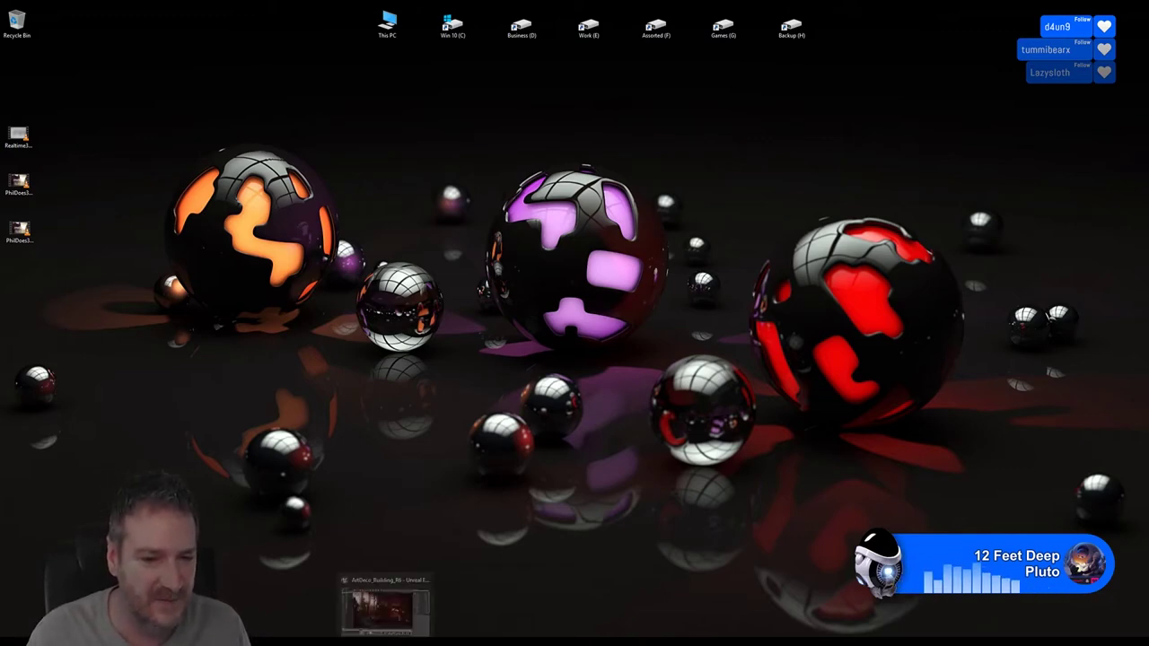
left_click(392, 610)
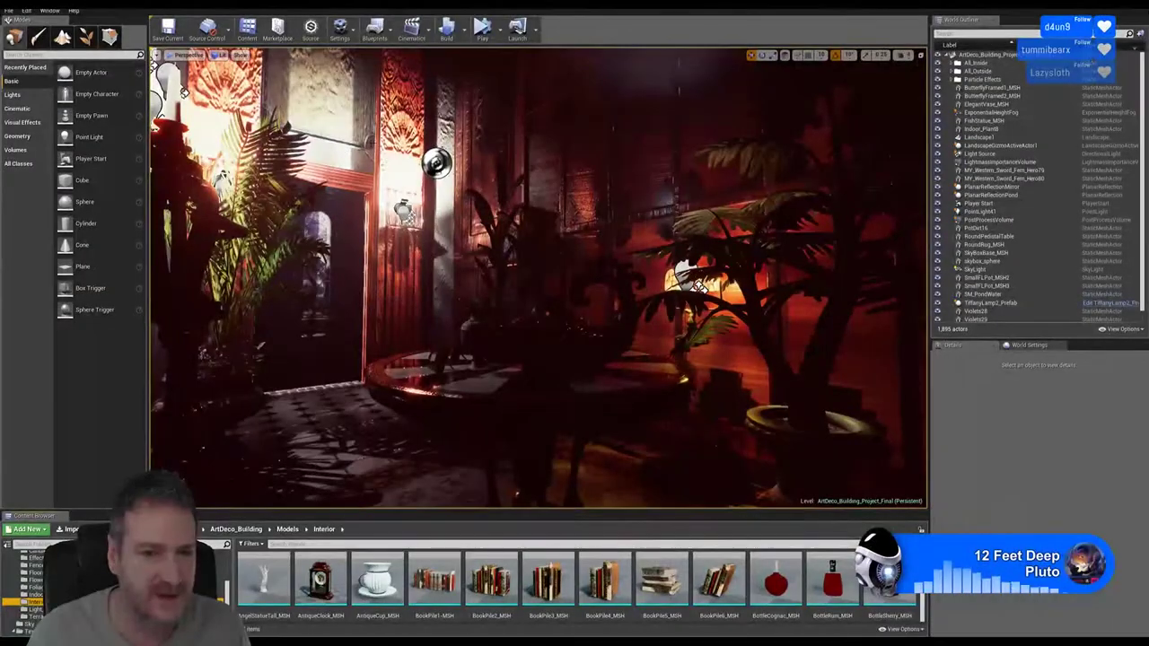
right_click_drag(367, 226, 372, 144)
right_click_drag(538, 269, 539, 269)
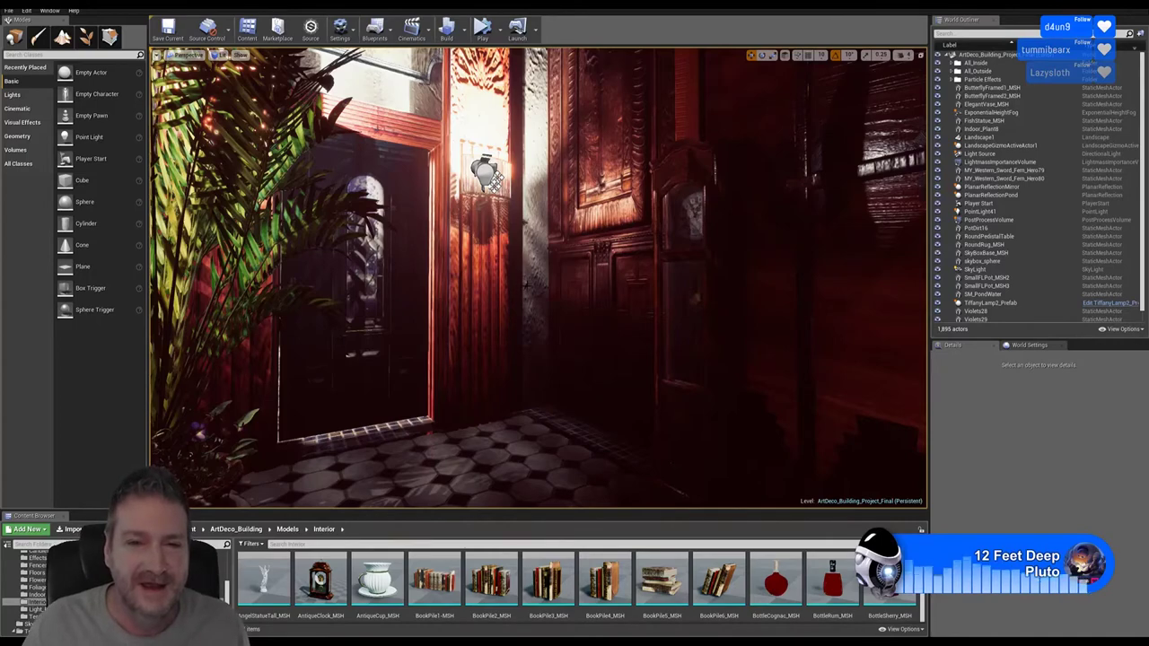
right_click_drag(538, 269, 808, 336)
right_click_drag(690, 269, 660, 269)
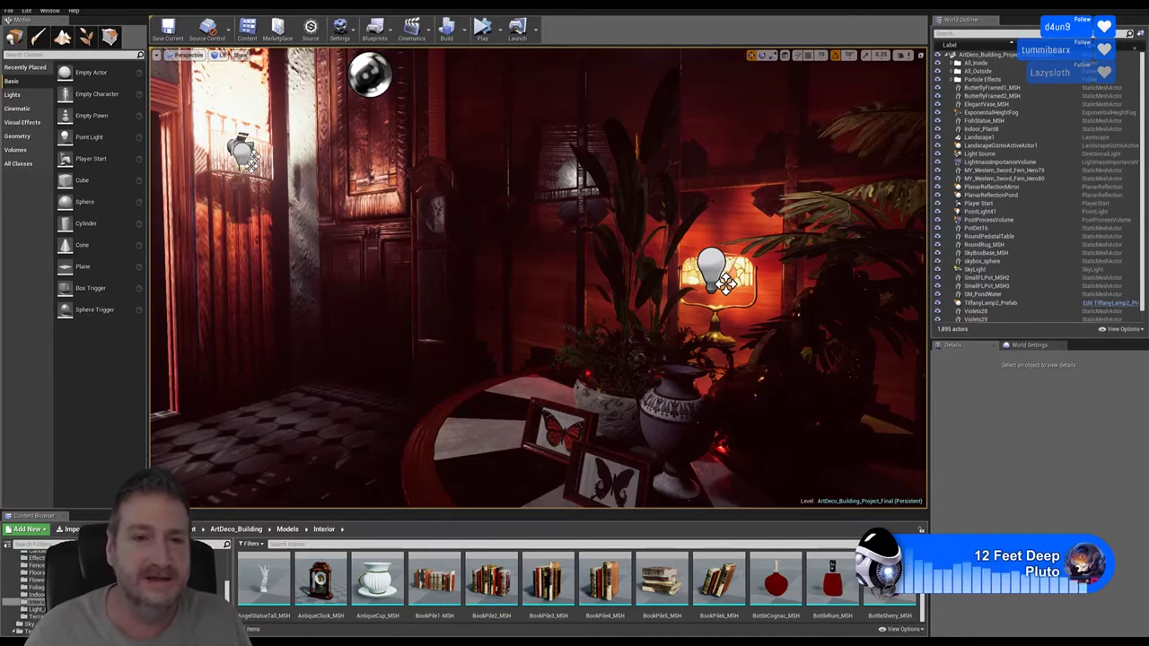
right_click_drag(537, 278, 646, 346)
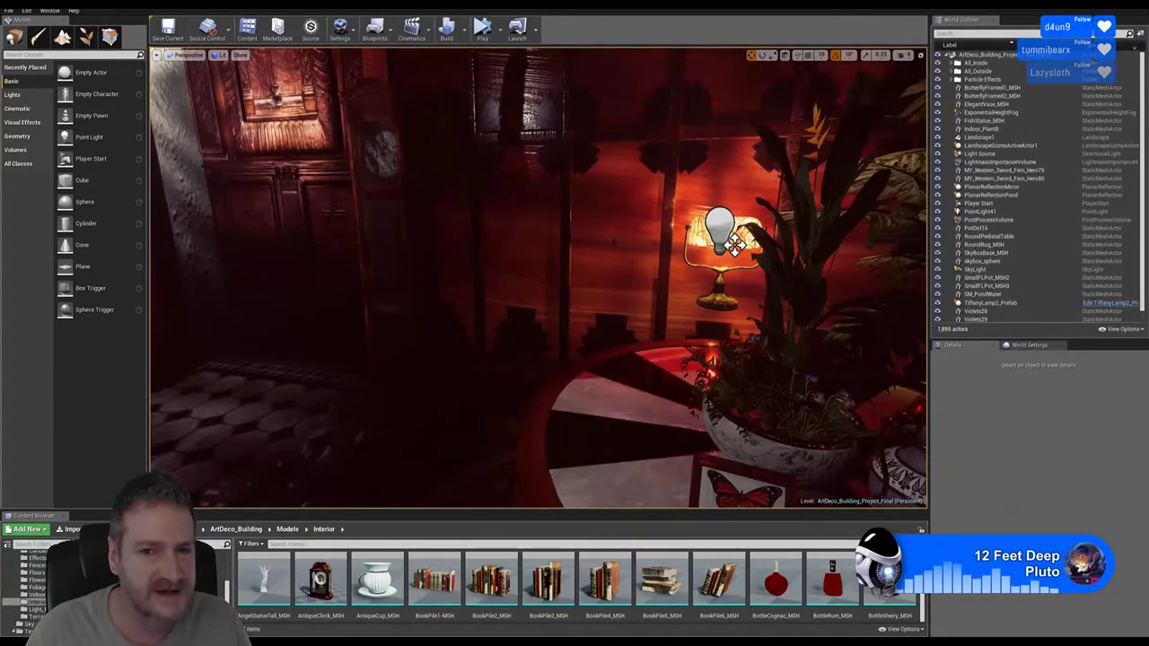
right_click_drag(538, 278, 834, 262)
key("w")
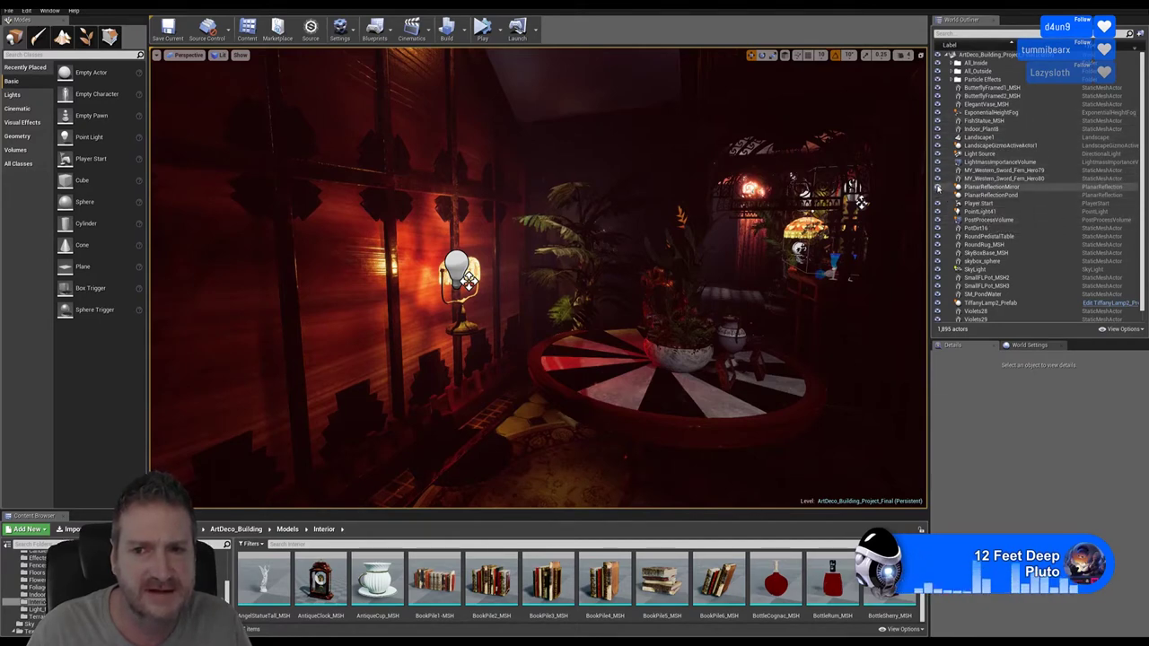
Step: Examine the entrance hall's ceiling, textured walls, wall lights and candelabra beside the front door
right_click_drag(856, 198, 807, 191)
key("w")
right_click_drag(556, 264, 604, 217)
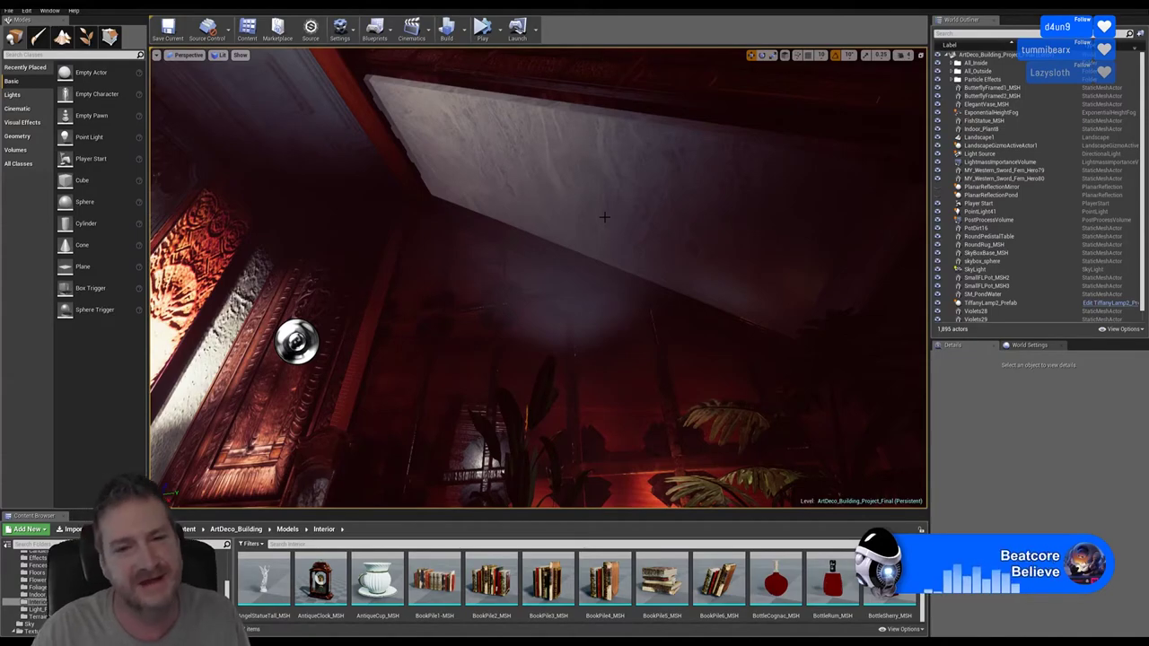
right_click_drag(603, 216, 368, 296)
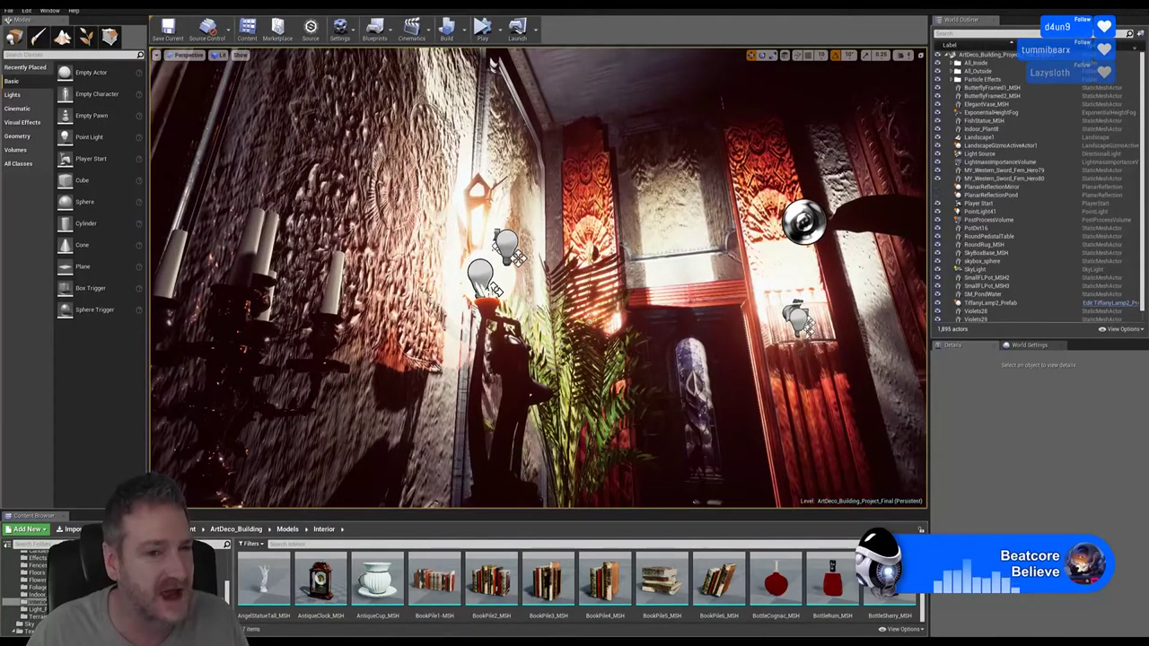
right_click_drag(365, 293, 330, 271)
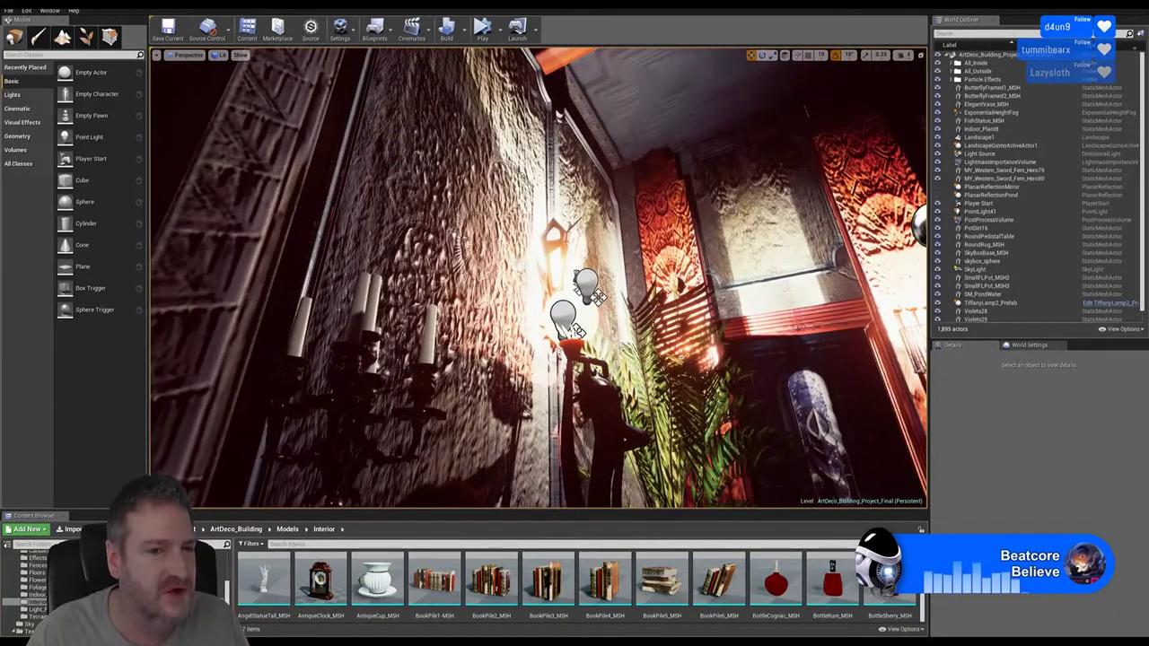
mouse_move(435, 236)
right_mouse_down()
mouse_move(421, 240)
mouse_move(449, 244)
right_mouse_up()
right_click_drag(536, 277, 879, 291)
right_click_drag(471, 242, 522, 218)
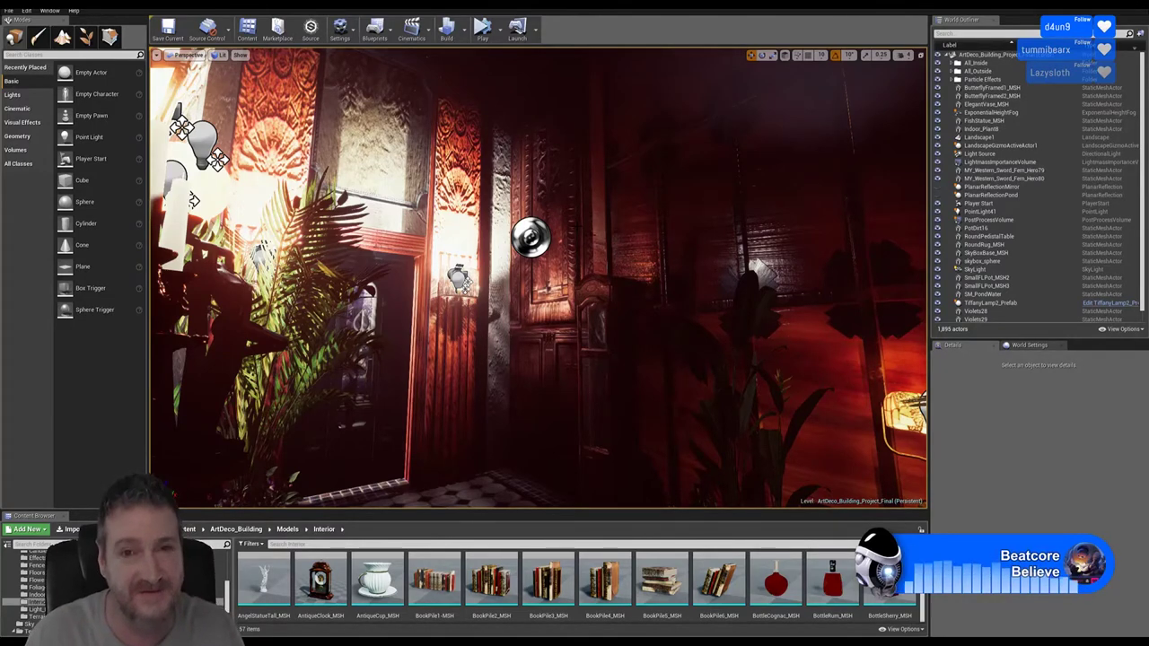
right_click_drag(557, 275, 404, 278)
right_click_drag(744, 238, 890, 240)
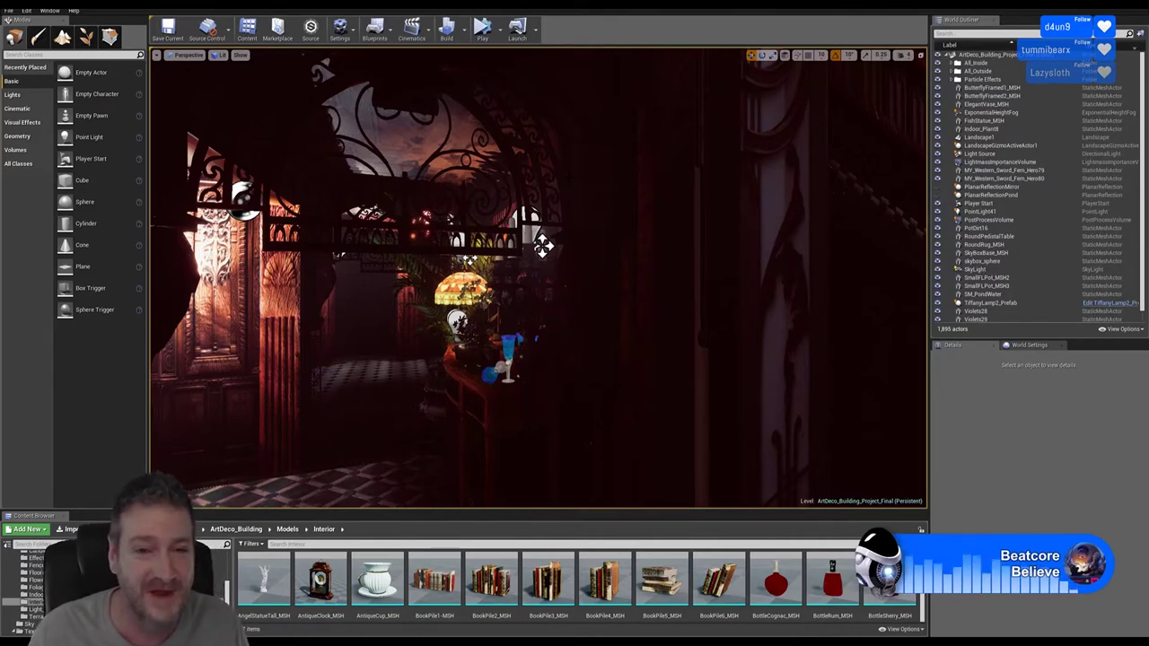
Step: Examine the crystal chandelier, coffered ceiling, wall sconces and curtained windows of the upper floor
right_click_drag(538, 278, 503, 85)
right_click_drag(808, 117, 522, 116)
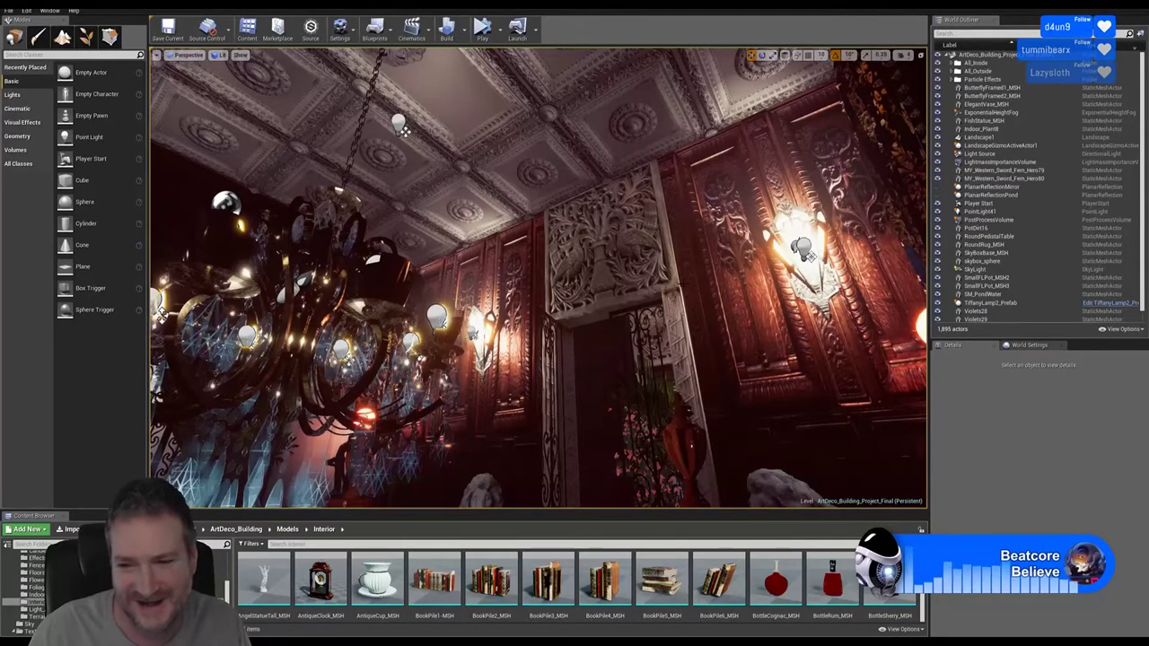
right_click_drag(752, 334, 789, 441)
right_click_drag(224, 273, 189, 292)
right_click_drag(539, 278, 628, 251)
mouse_move(193, 286)
right_mouse_down()
mouse_move(199, 314)
mouse_move(198, 280)
mouse_move(178, 275)
right_mouse_up()
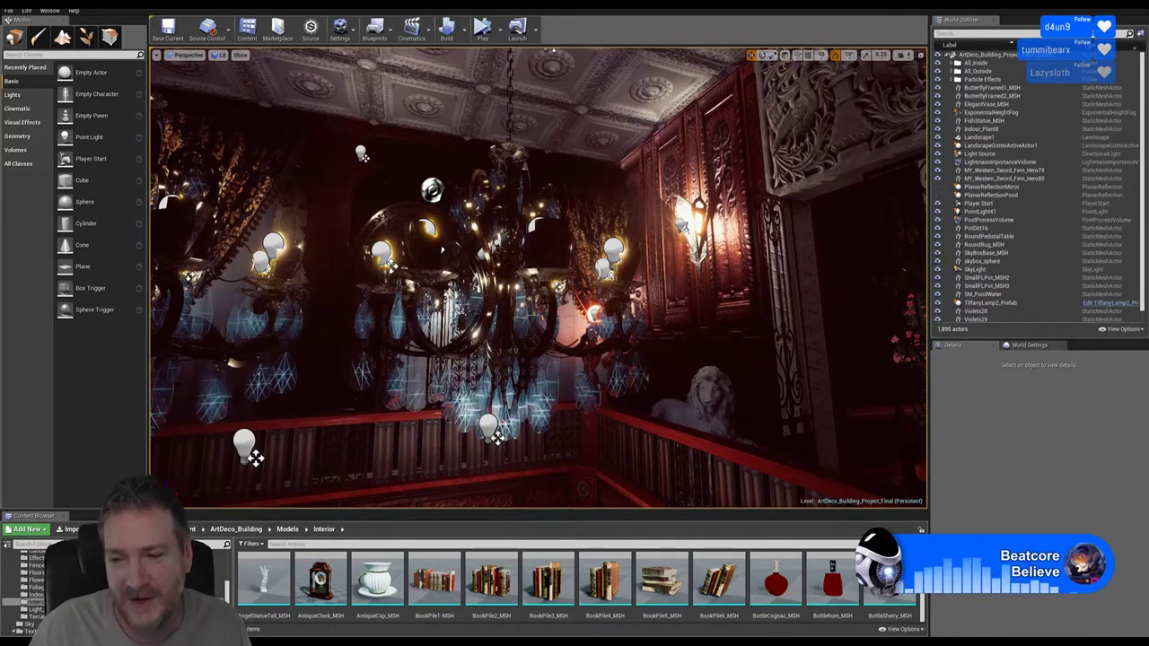
right_click_drag(442, 250, 825, 340)
right_click_drag(904, 166, 1112, 184)
right_click_drag(539, 278, 315, 231)
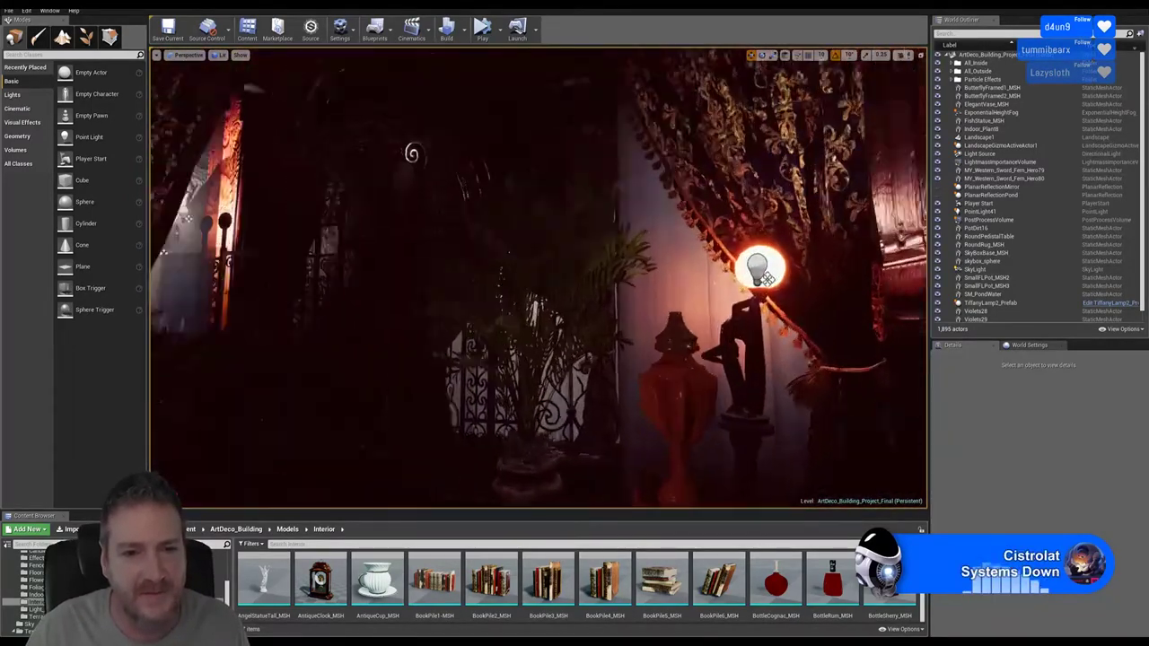
right_click_drag(767, 279, 498, 278)
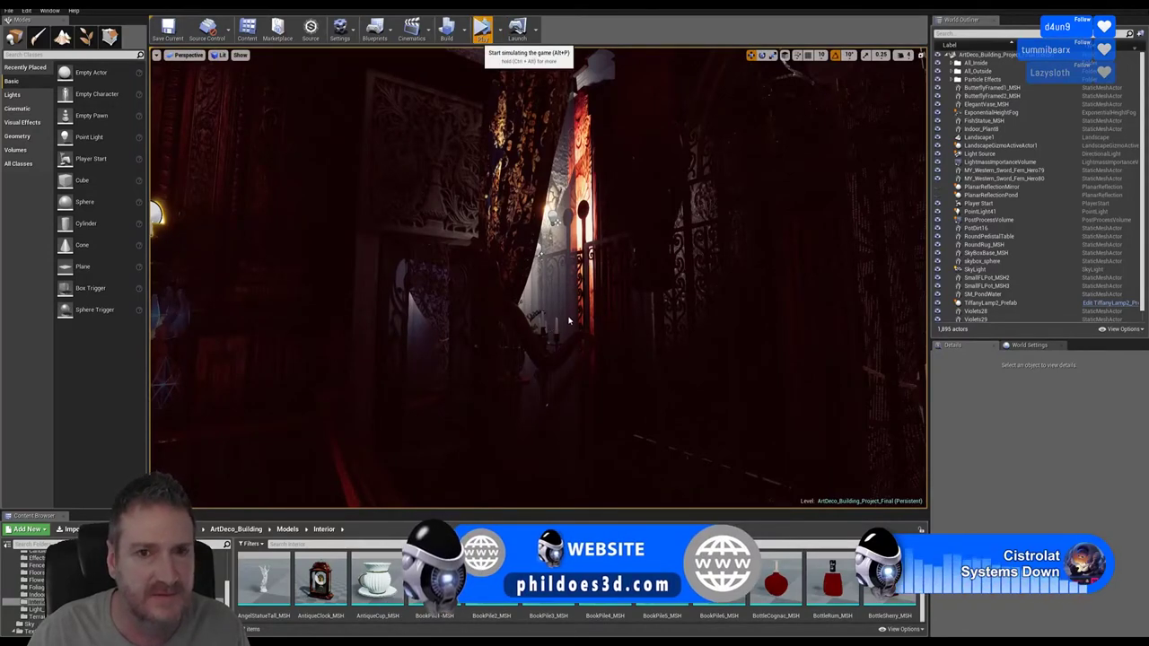
Step: Start simulating the level and examine the upper landing's ornate doors, clock, golden Buddha and candelabra
key("alt+p")
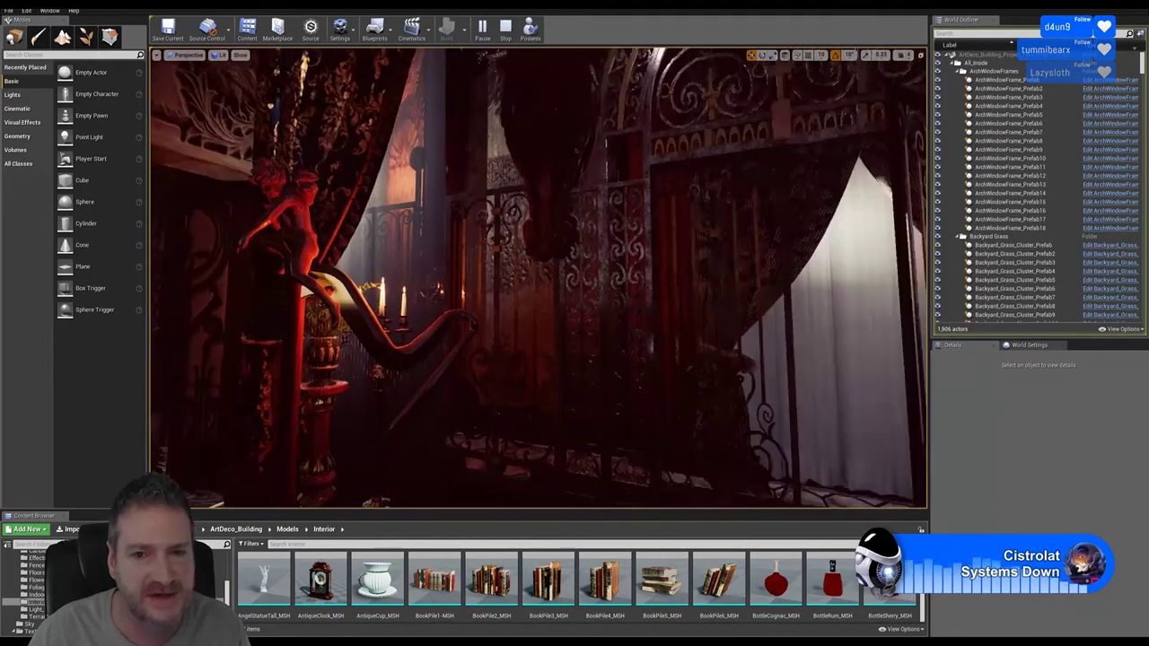
right_click_drag(539, 278, 718, 278)
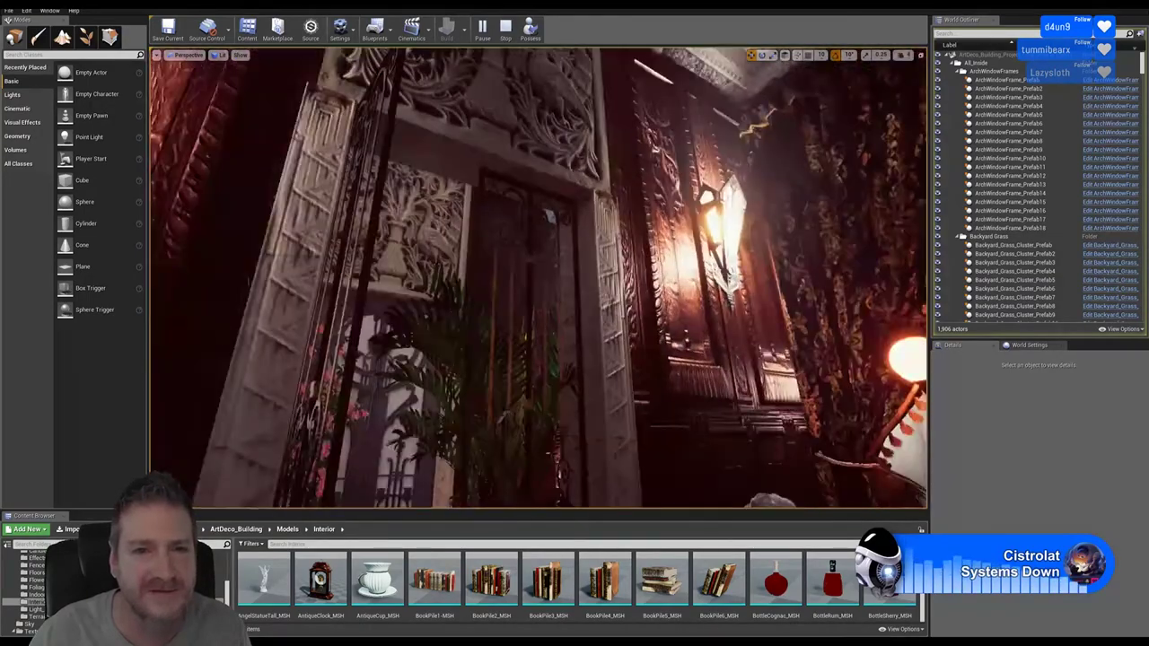
right_click_drag(538, 278, 408, 390)
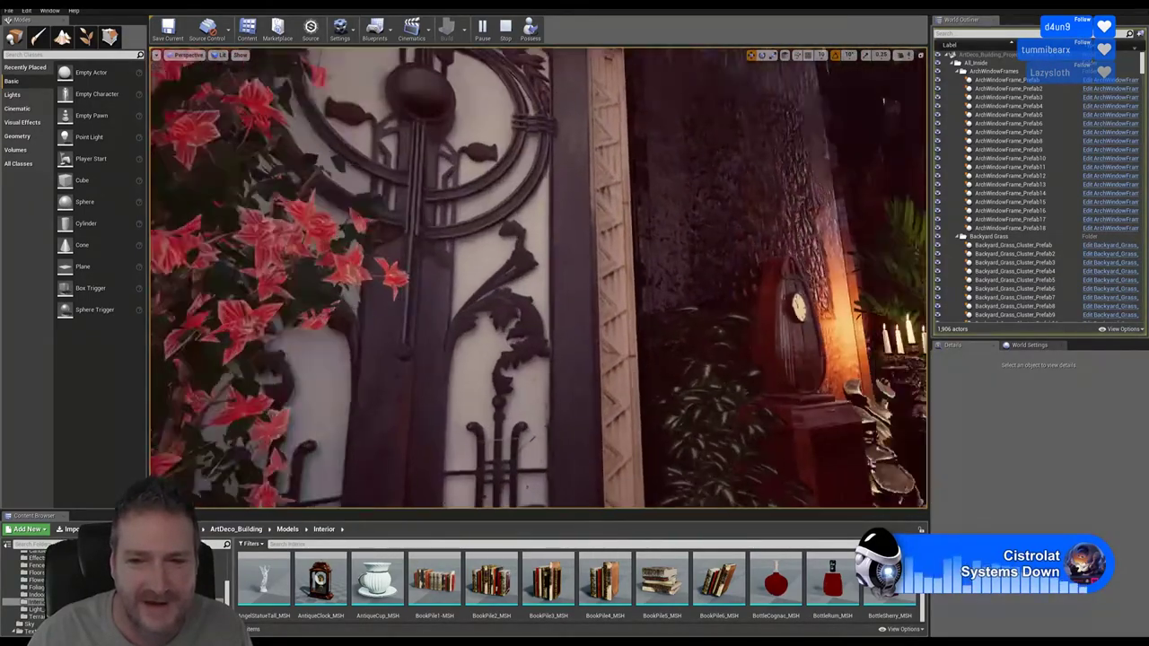
right_click_drag(539, 278, 745, 278)
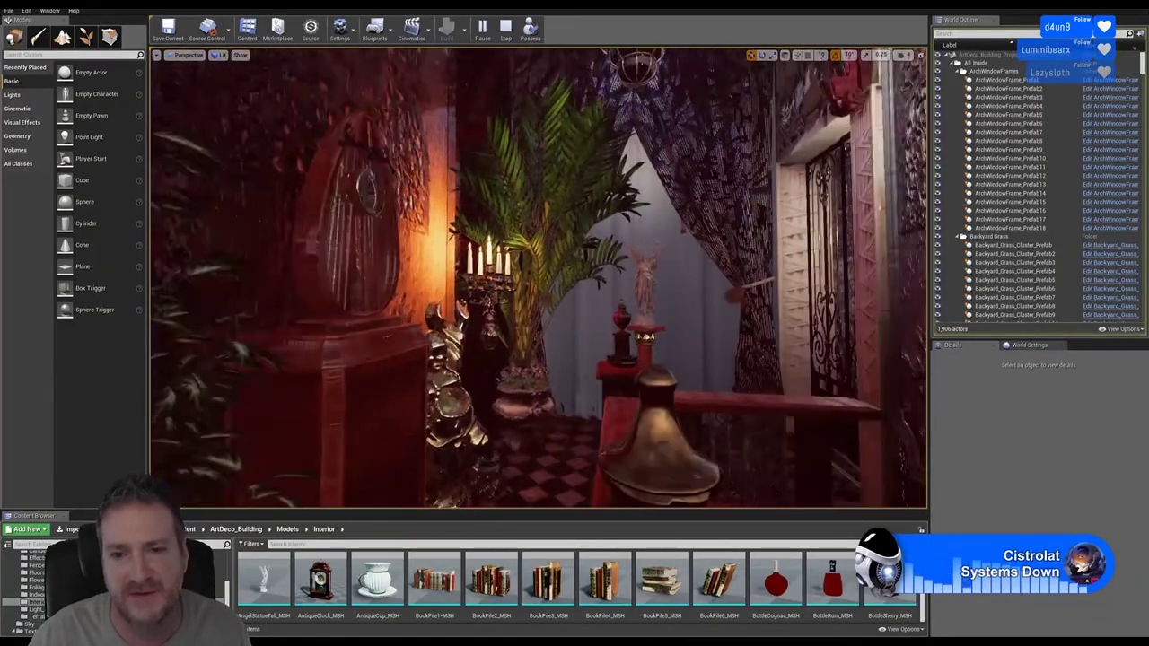
right_click_drag(538, 278, 637, 278)
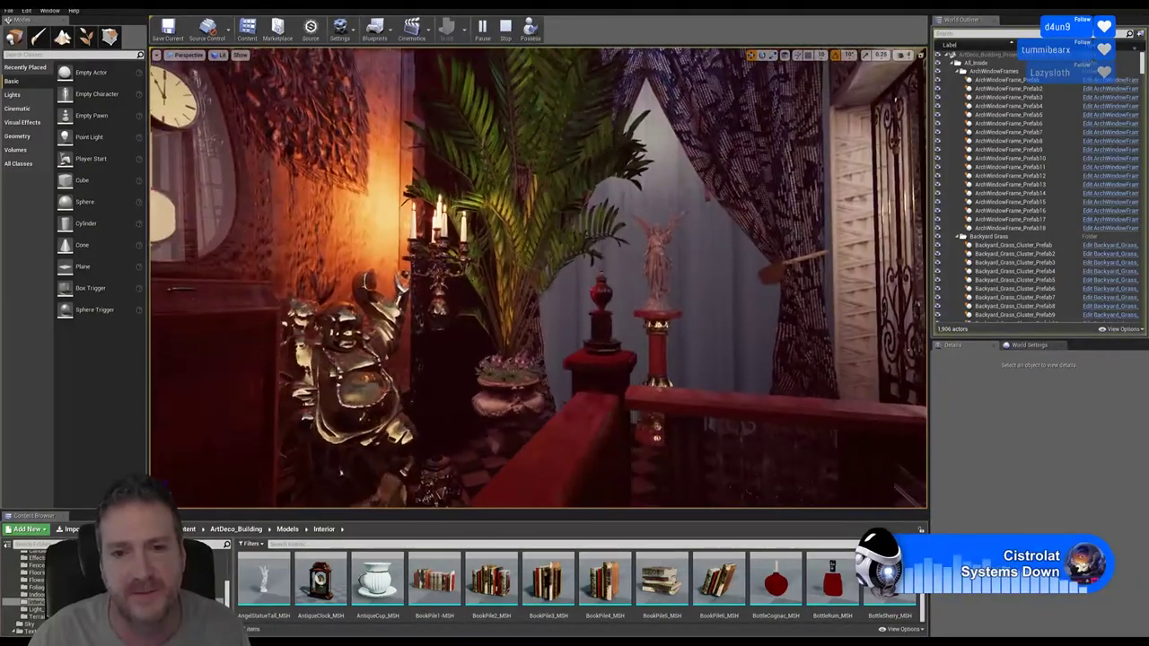
right_click_drag(795, 214, 637, 167)
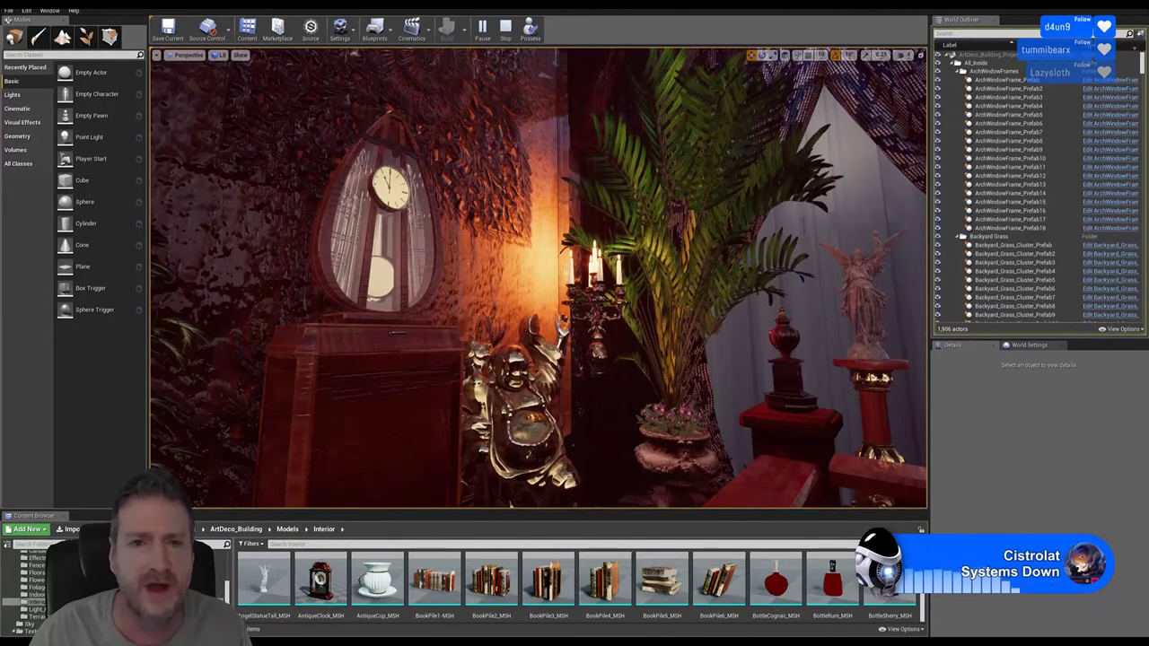
right_click_drag(538, 278, 162, 187)
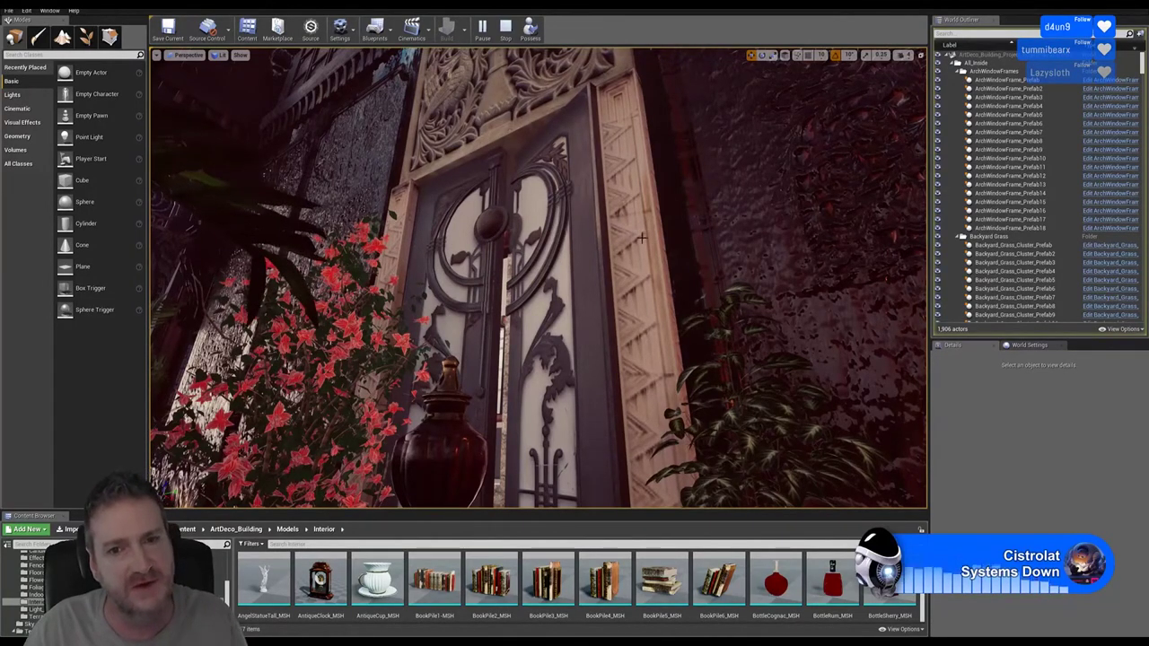
Step: Examine the staircase and the curtained seating area with armchairs and coffee table, ending the simulation after the tour
right_click_drag(610, 237, 844, 302)
right_click_drag(567, 238, 638, 229)
key("w")
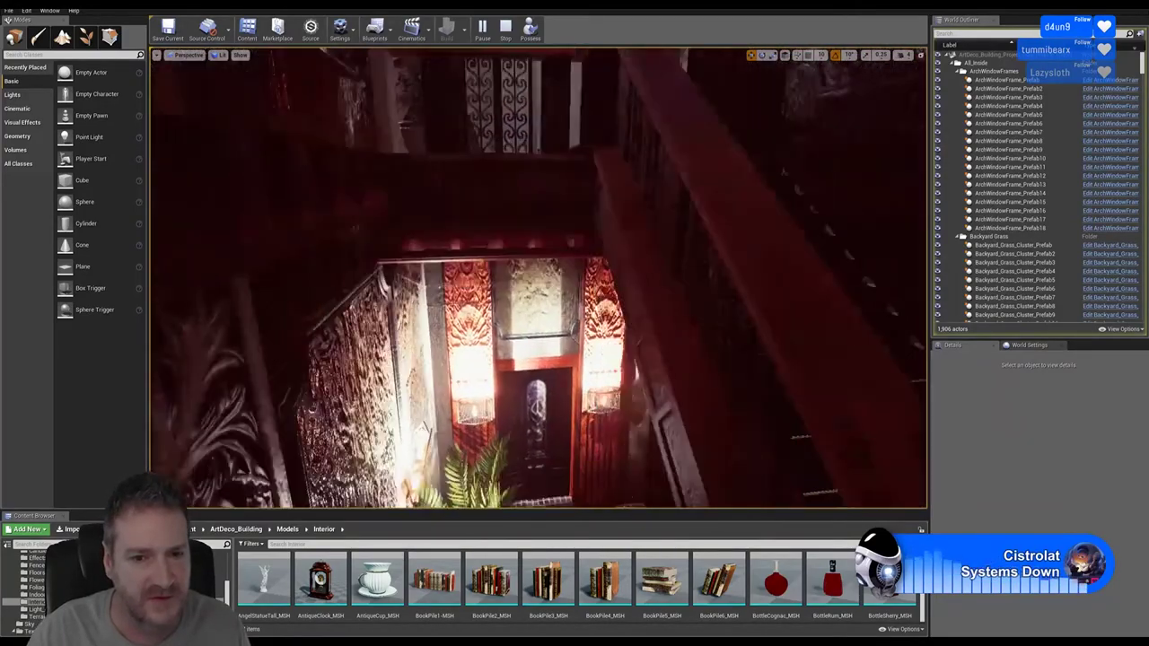
right_click_drag(539, 278, 753, 278)
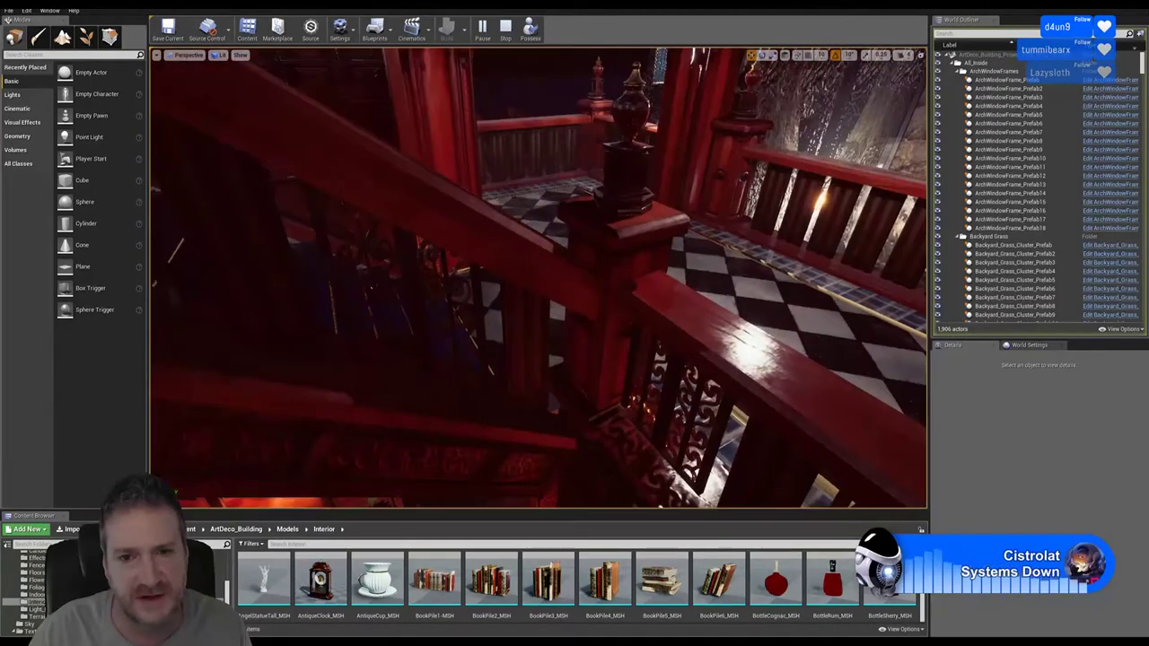
right_click_drag(619, 231, 418, 239)
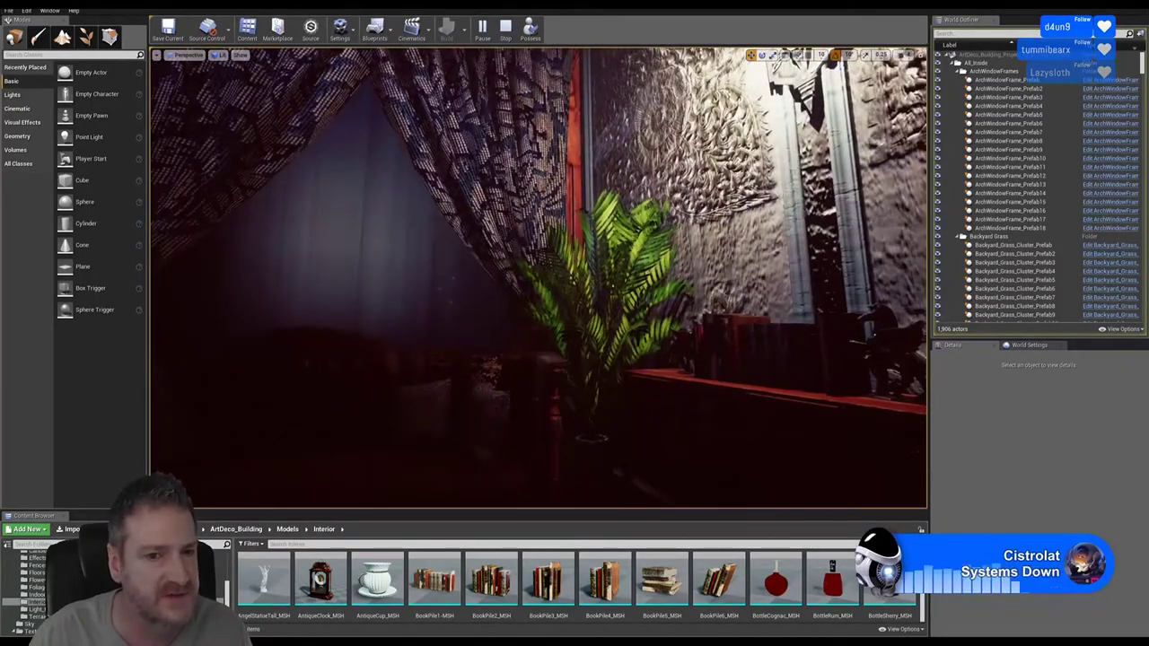
right_click_drag(539, 278, 296, 275)
key("w")
key("w")
mouse_move(386, 239)
right_mouse_down()
mouse_move(372, 239)
mouse_move(391, 238)
right_mouse_up()
key("w")
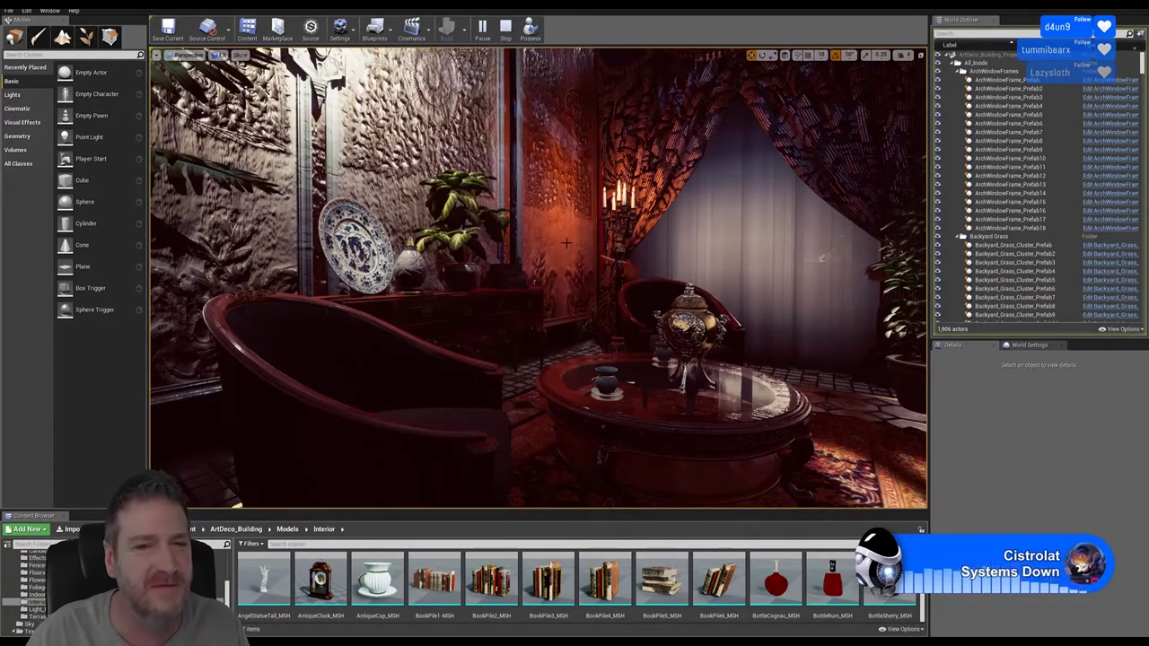
right_click_drag(538, 278, 498, 244)
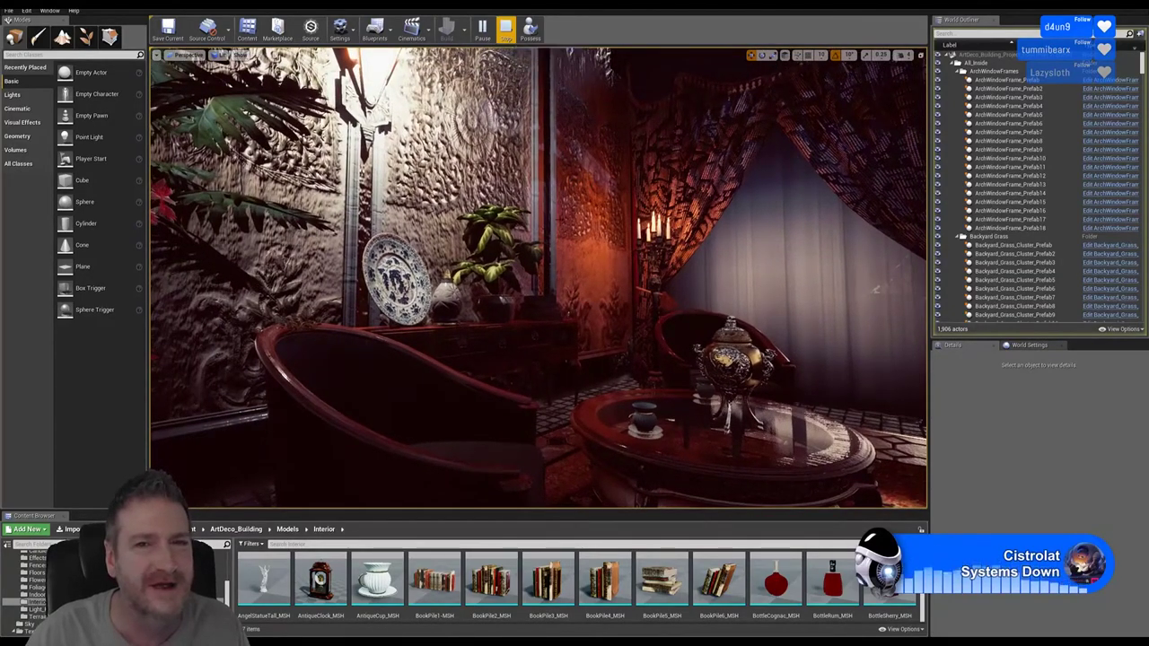
left_click(505, 28)
Step: Examine the seating area without simulation, and the Tiffany lamp's lighting on the entrance hall wall
right_click_drag(539, 279, 794, 264)
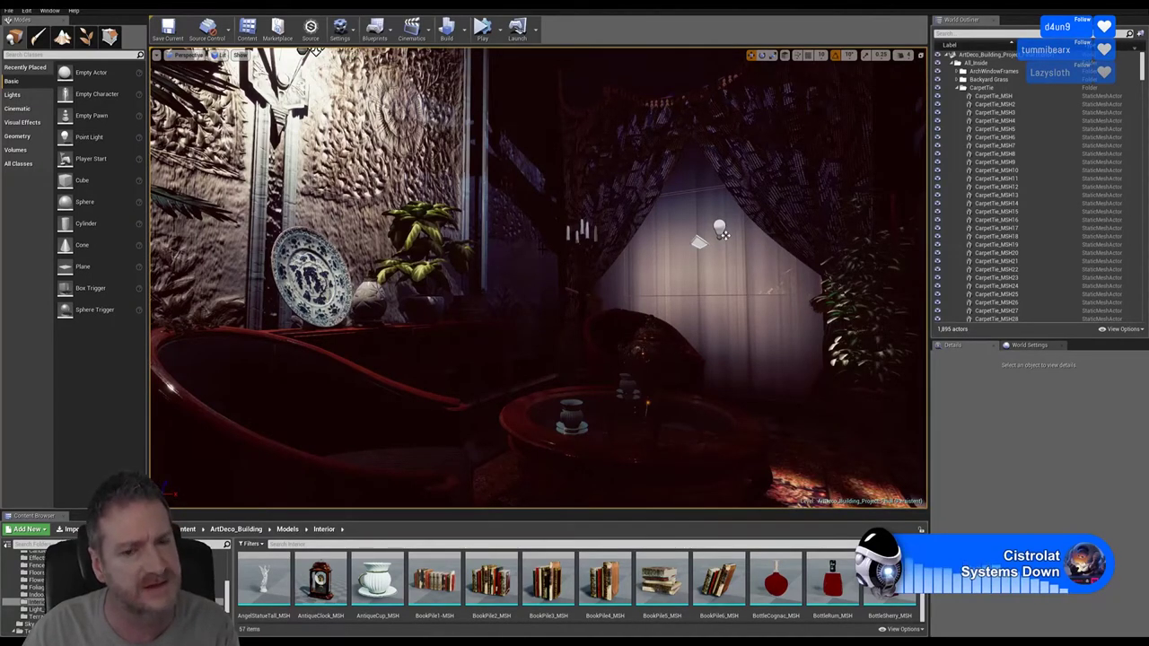
right_click_drag(538, 279, 386, 279)
right_click_drag(552, 59, 225, 62)
right_click_drag(538, 278, 762, 282)
right_click_drag(413, 279, 587, 265)
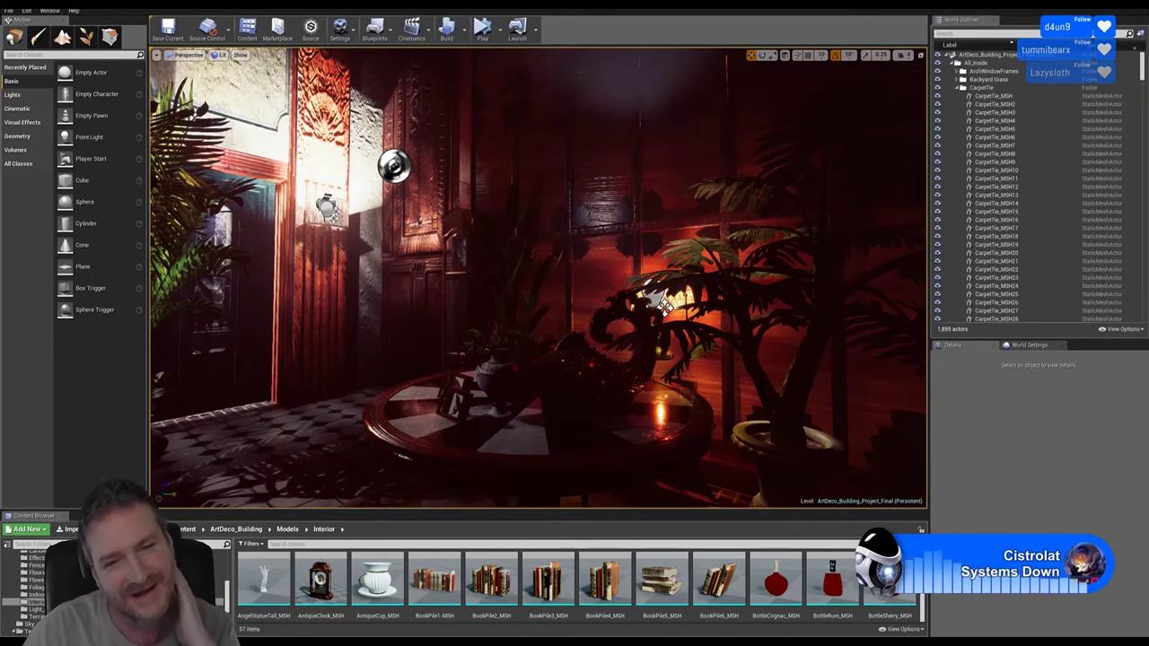
left_click_drag(538, 278, 493, 193)
right_click_drag(539, 278, 682, 289)
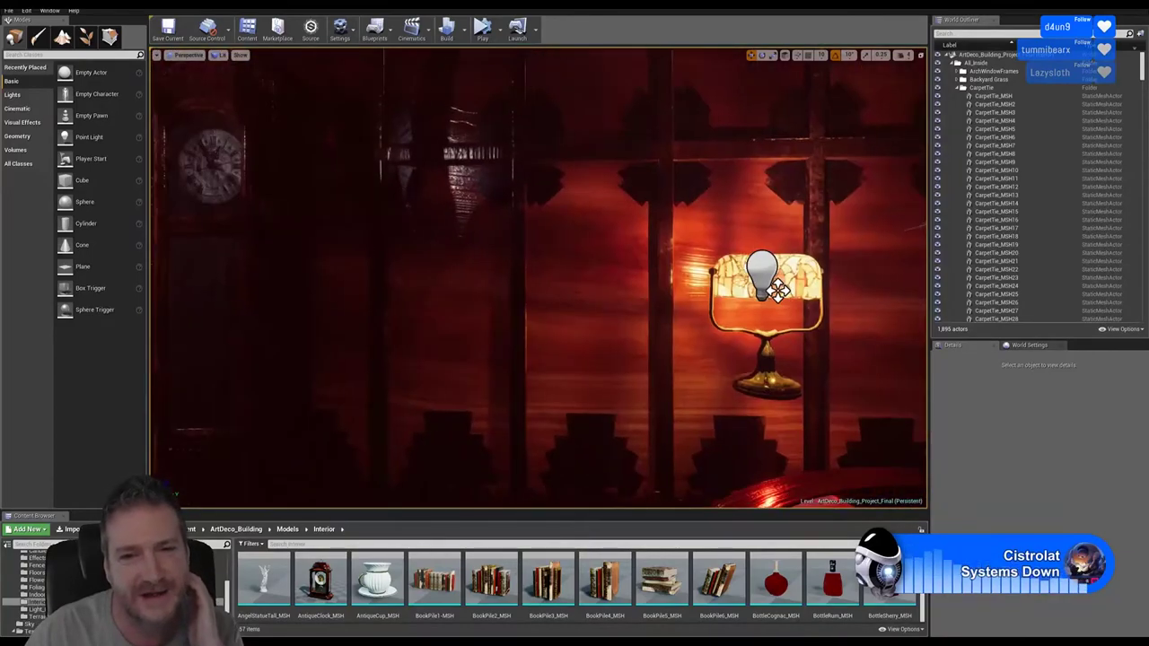
right_click_drag(480, 281, 334, 260)
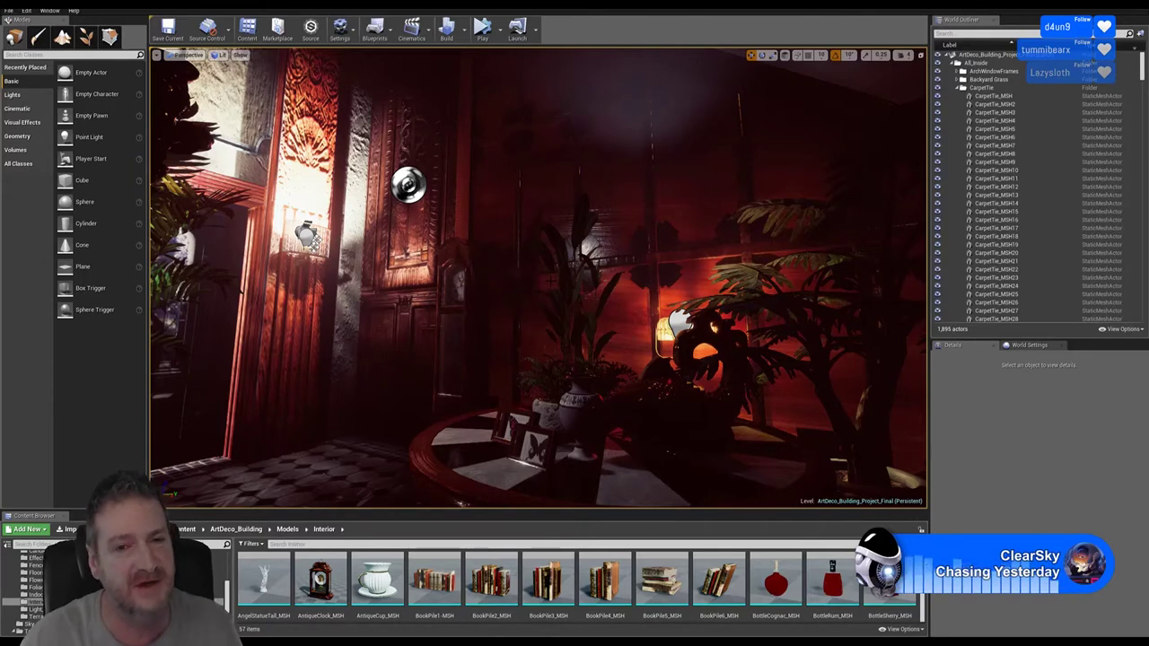
Step: Examine the garden path, trees and red brick facade outside the building
right_click_drag(539, 278, 197, 301)
key("w")
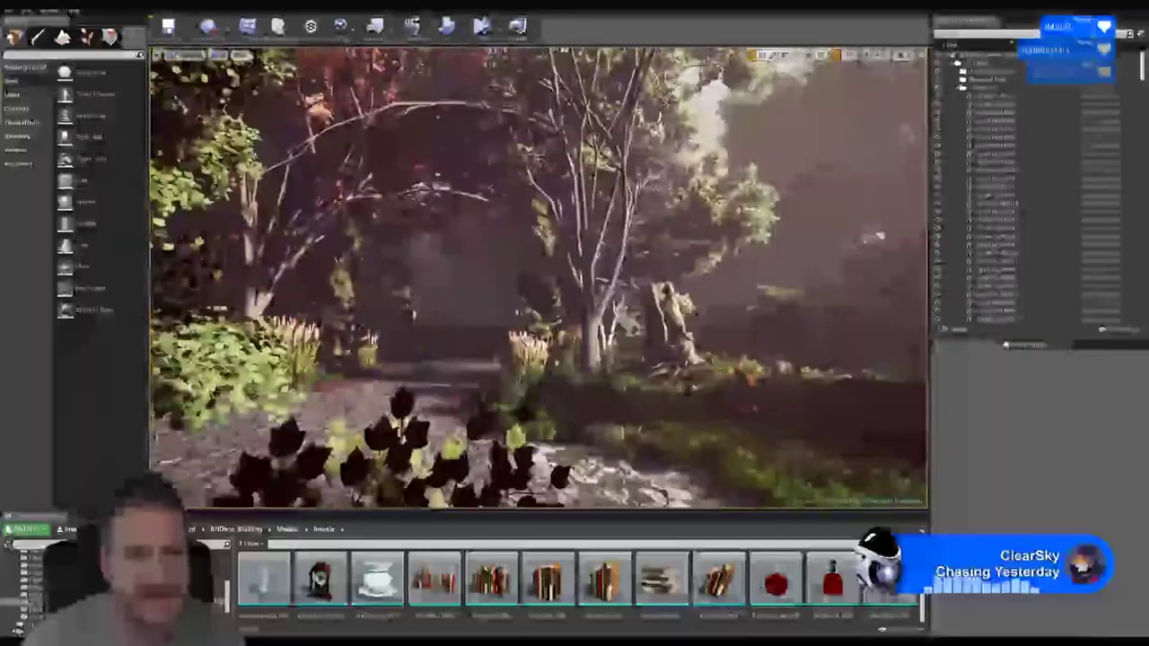
key("w")
mouse_move(538, 278)
right_mouse_down()
mouse_move(709, 264)
mouse_move(798, 153)
mouse_move(682, 292)
mouse_move(763, 328)
mouse_move(817, 431)
mouse_move(498, 274)
mouse_move(480, 288)
mouse_move(430, 242)
mouse_move(546, 274)
mouse_move(533, 259)
right_mouse_up()
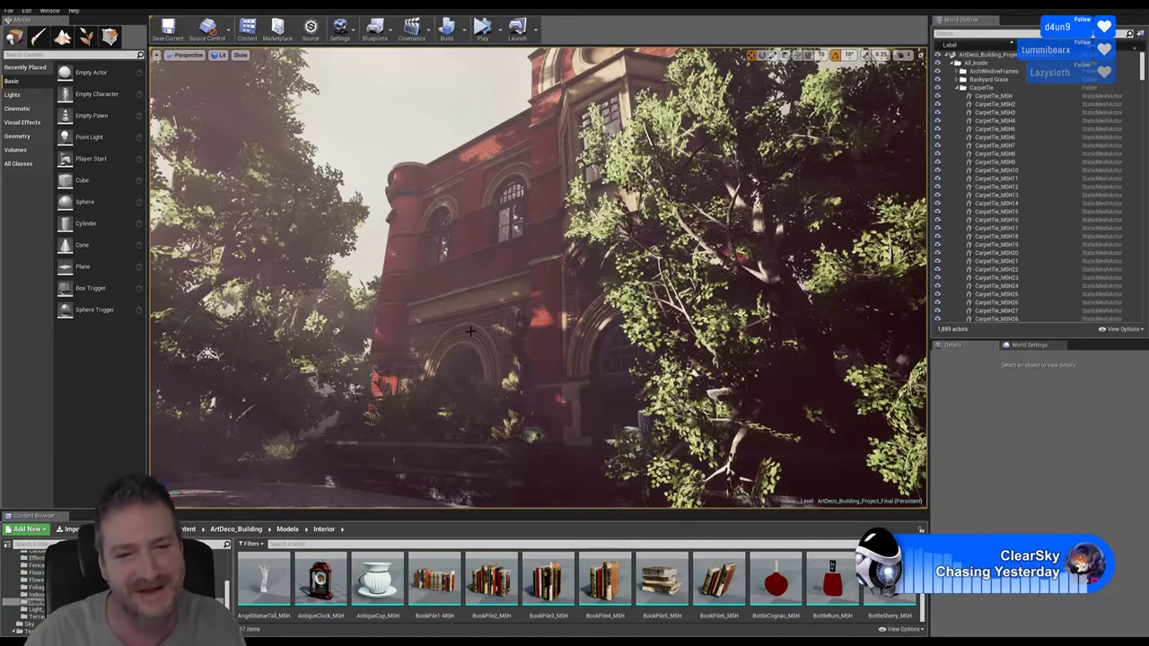
right_click_drag(730, 101, 705, 219)
key("w")
Step: Examine the dark interior Art Deco double door and the lit textured wall beside it
right_click_drag(553, 302, 583, 242)
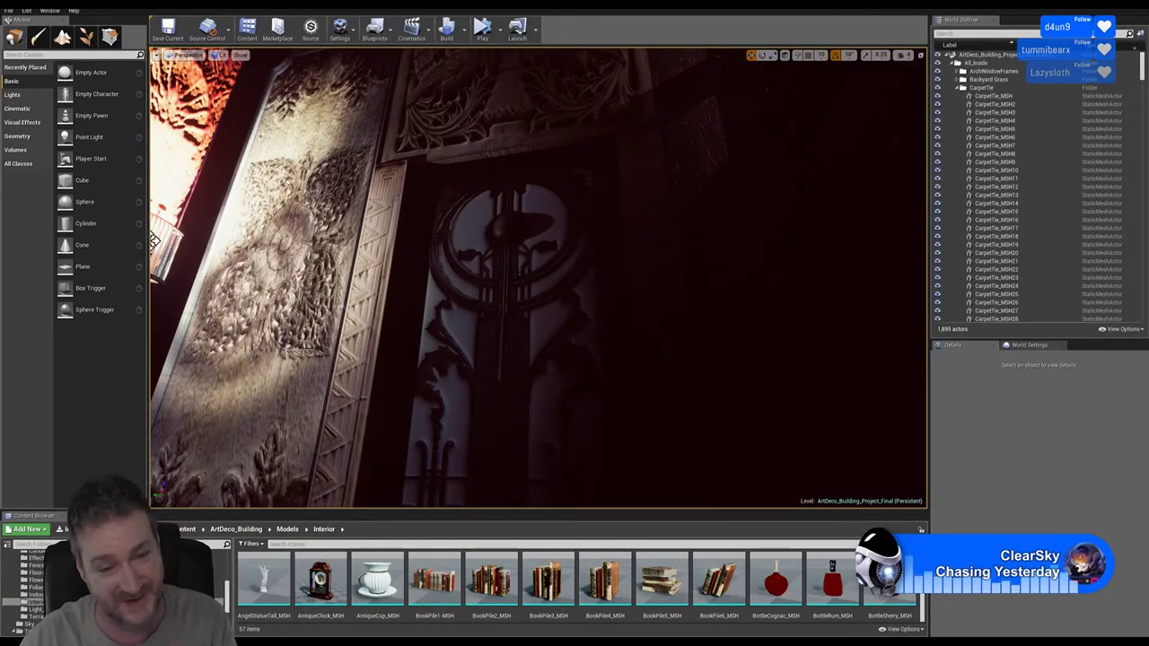
right_click_drag(155, 240, 584, 357)
key("w")
right_click_drag(538, 278, 332, 215)
right_click_drag(160, 345, 160, 345)
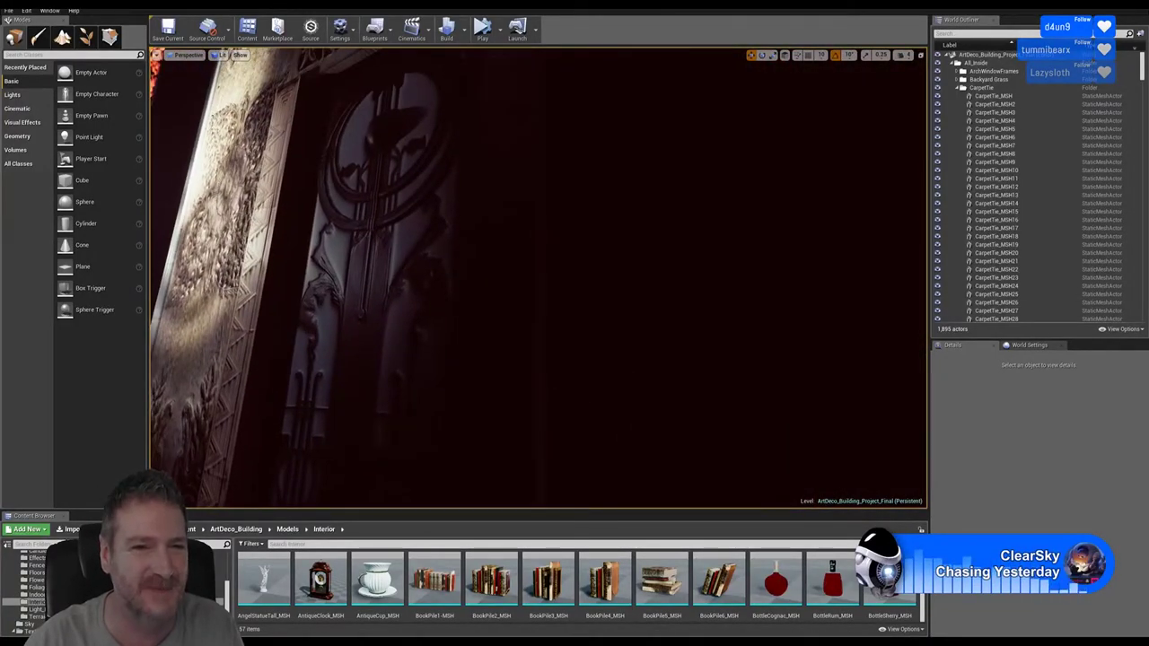
Step: Examine the entrance hall's Tiffany lamp, potted orchids and carved walls, and the chandelier above the staircase
right_click_drag(466, 142, 466, 142)
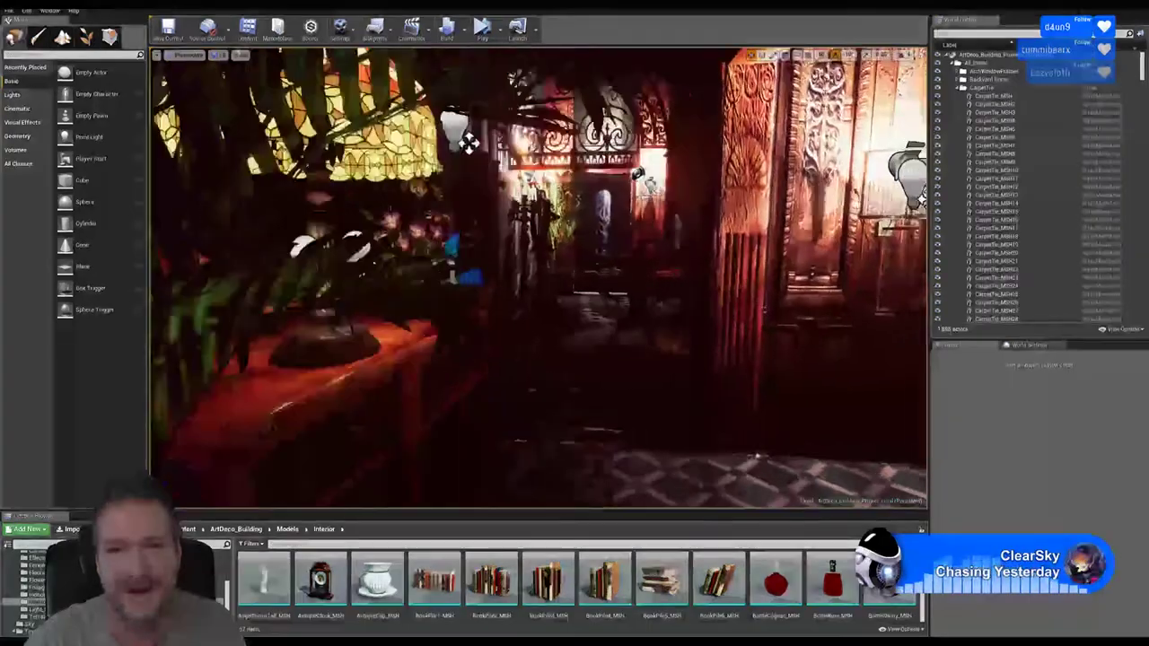
right_click_drag(538, 278, 430, 278)
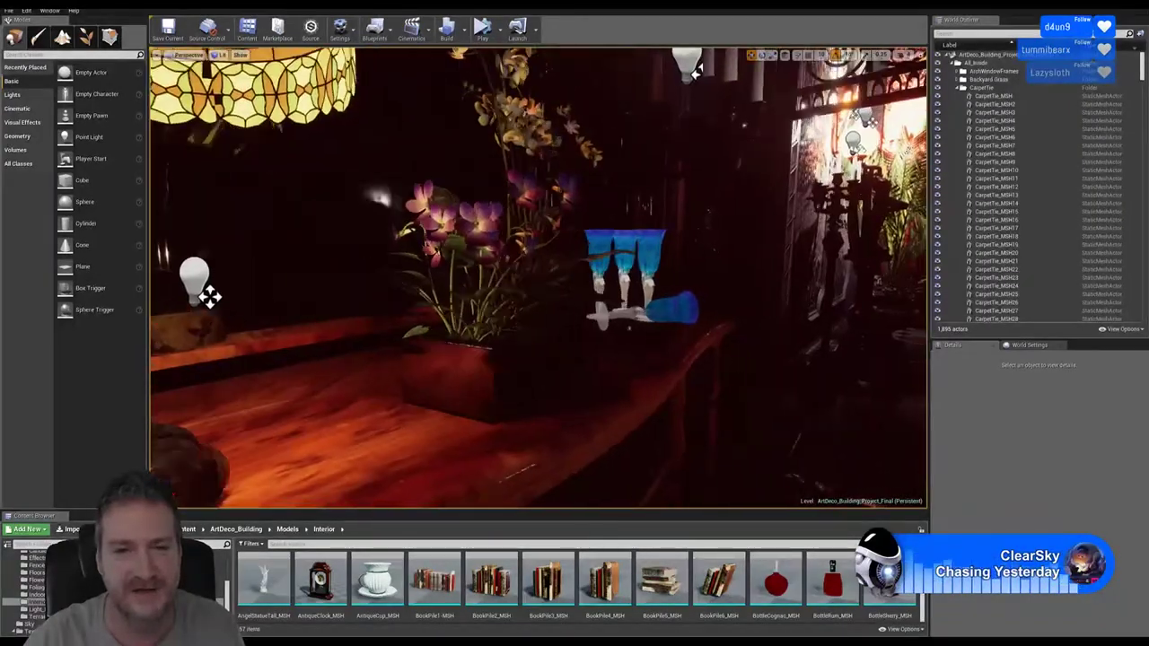
right_click_drag(208, 296, 208, 296)
right_click_drag(349, 232, 350, 232)
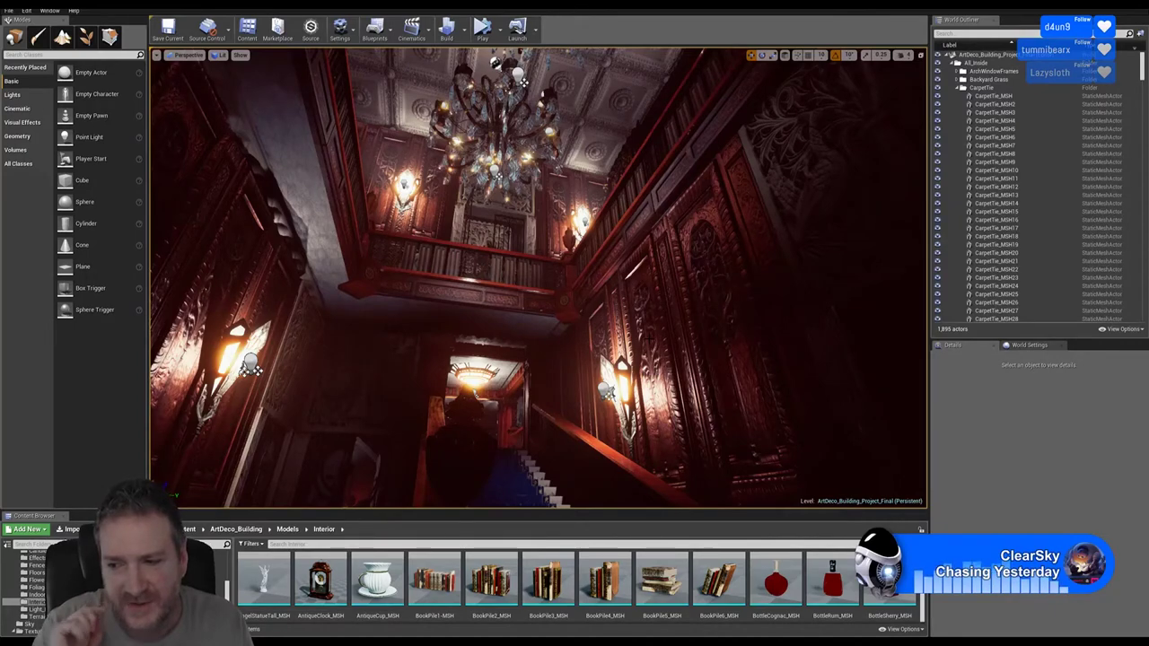
Step: Examine the misty garden outside the building, with its flower beds, shrubs and backlit trees
right_click_drag(538, 278, 920, 322)
key("w")
right_click_drag(557, 337, 723, 374)
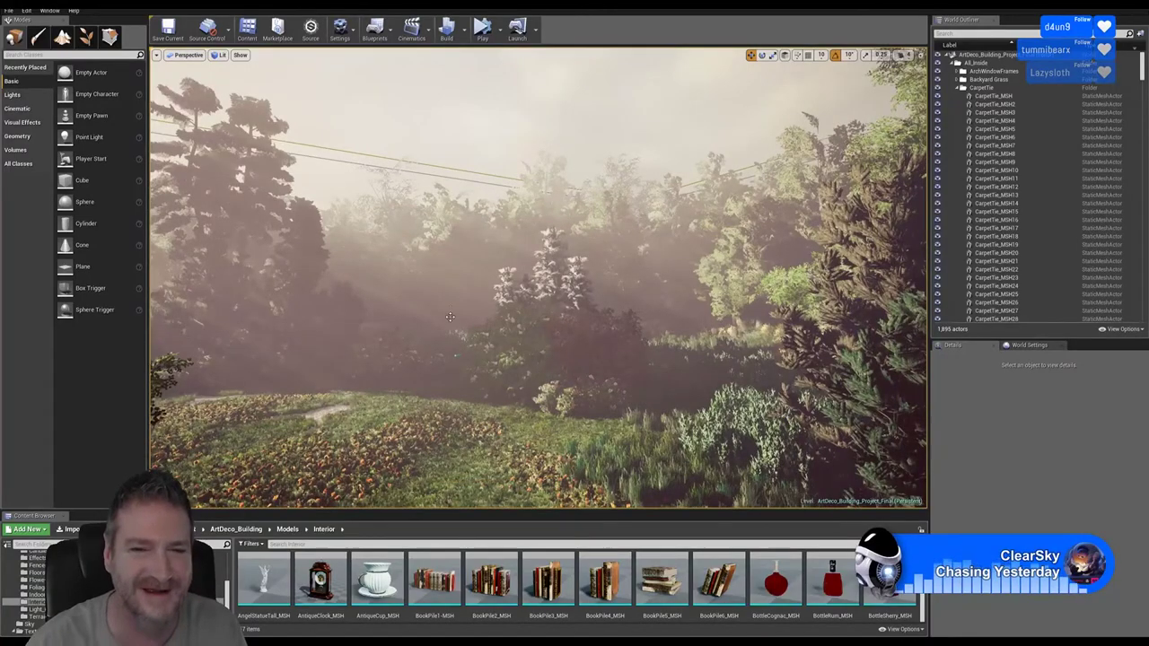
right_click_drag(537, 370, 544, 361)
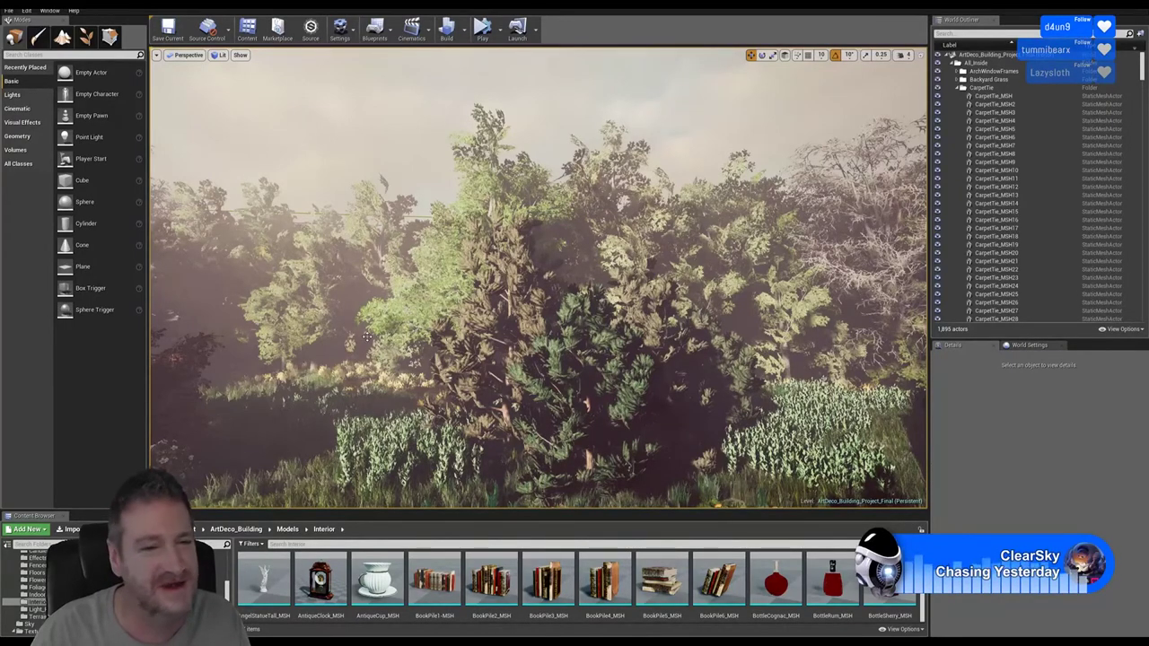
mouse_move(367, 337)
right_mouse_down()
mouse_move(319, 359)
mouse_move(277, 414)
mouse_move(366, 336)
right_mouse_up()
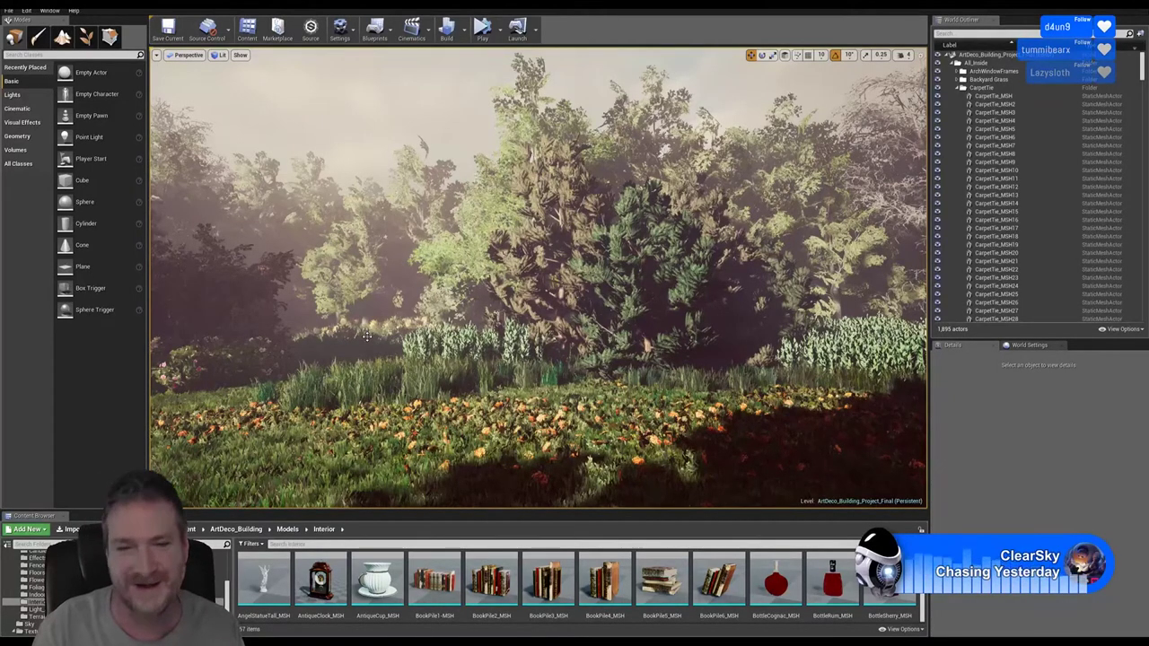
Step: Face the building's red brick front from the stone path and collapse the All_Inside folder in the outliner
right_click_drag(486, 349, 750, 349)
right_click_drag(542, 320, 624, 316)
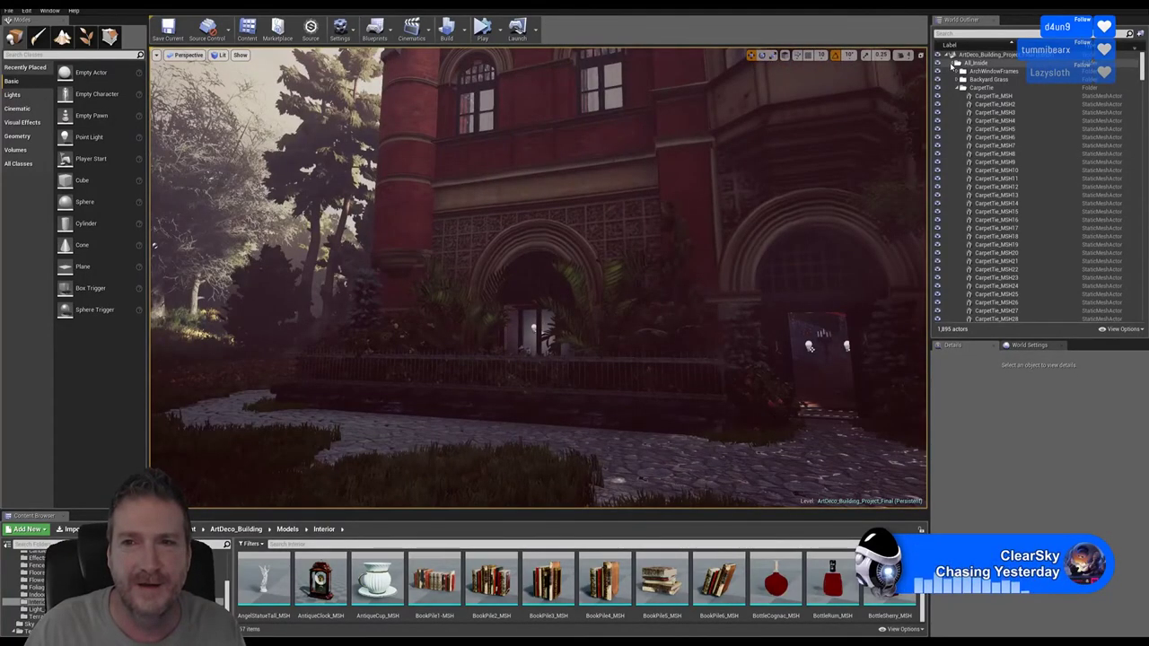
left_click(951, 64)
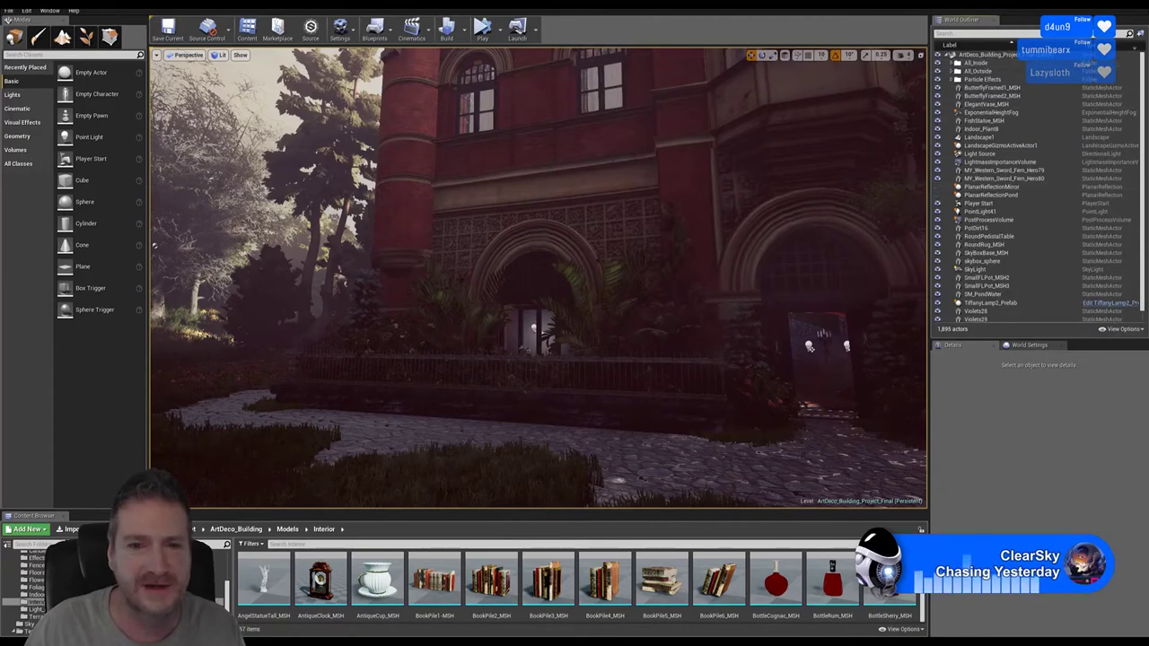
Step: Examine the red brick facade, including the round tower, bay window, stepped gable and arched ground-floor openings
right_click_drag(844, 224, 883, 238)
right_click_drag(574, 323, 412, 180)
right_click_drag(579, 288, 750, 317)
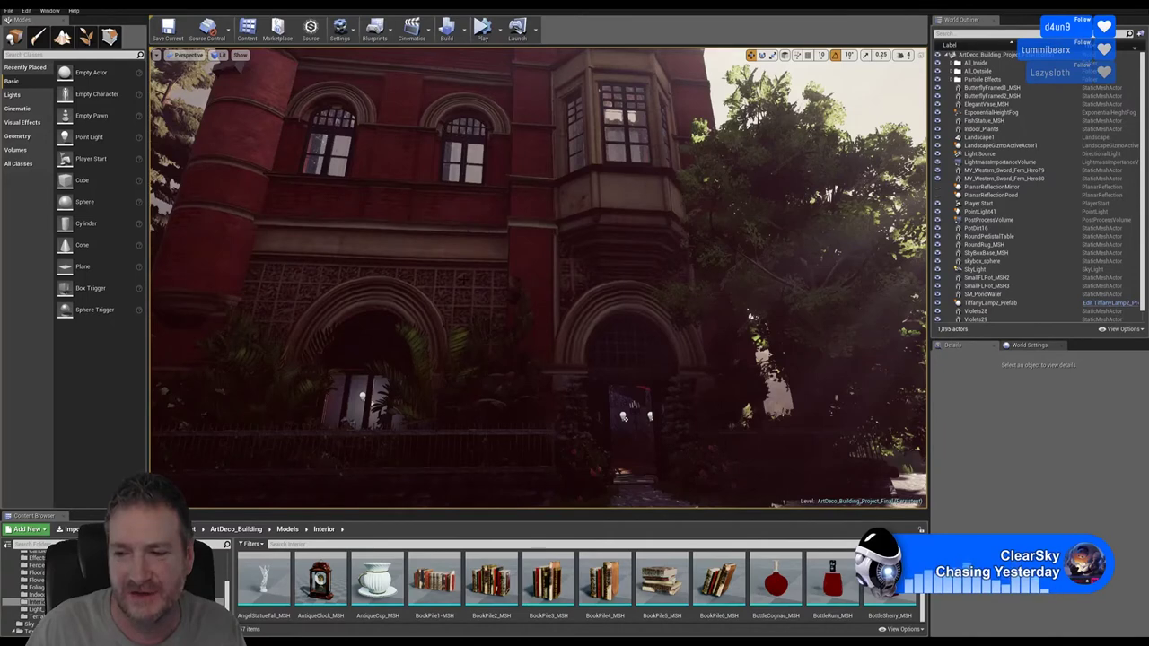
right_click_drag(750, 317, 682, 243)
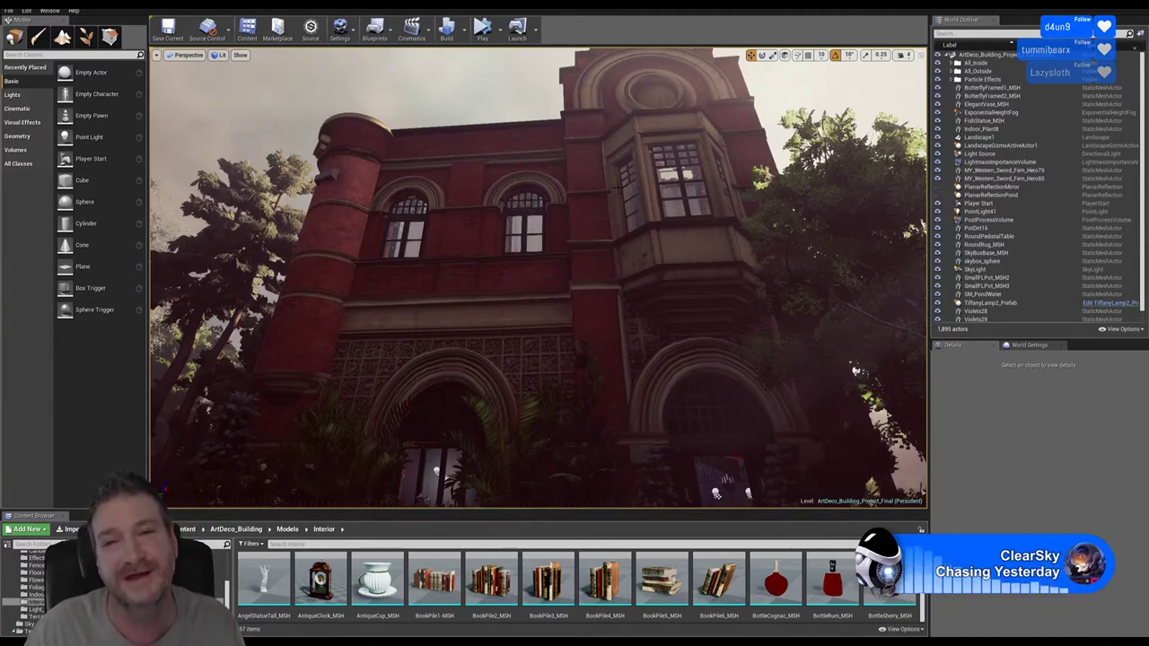
right_click_drag(538, 278, 489, 278)
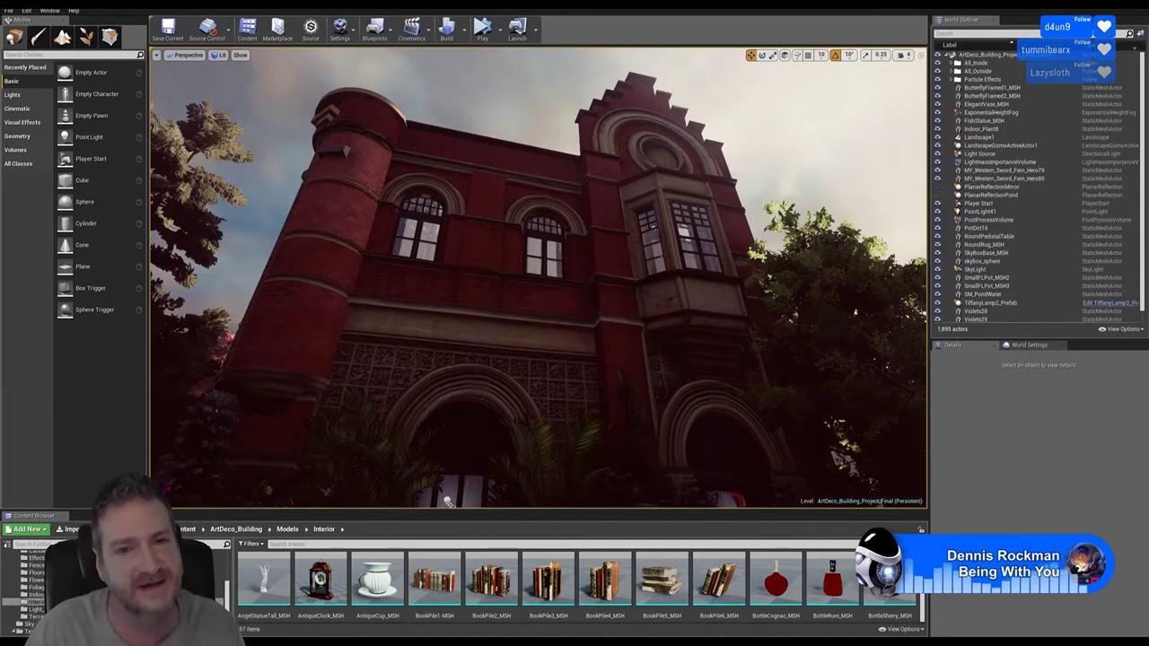
right_click_drag(538, 277, 386, 366)
key("w")
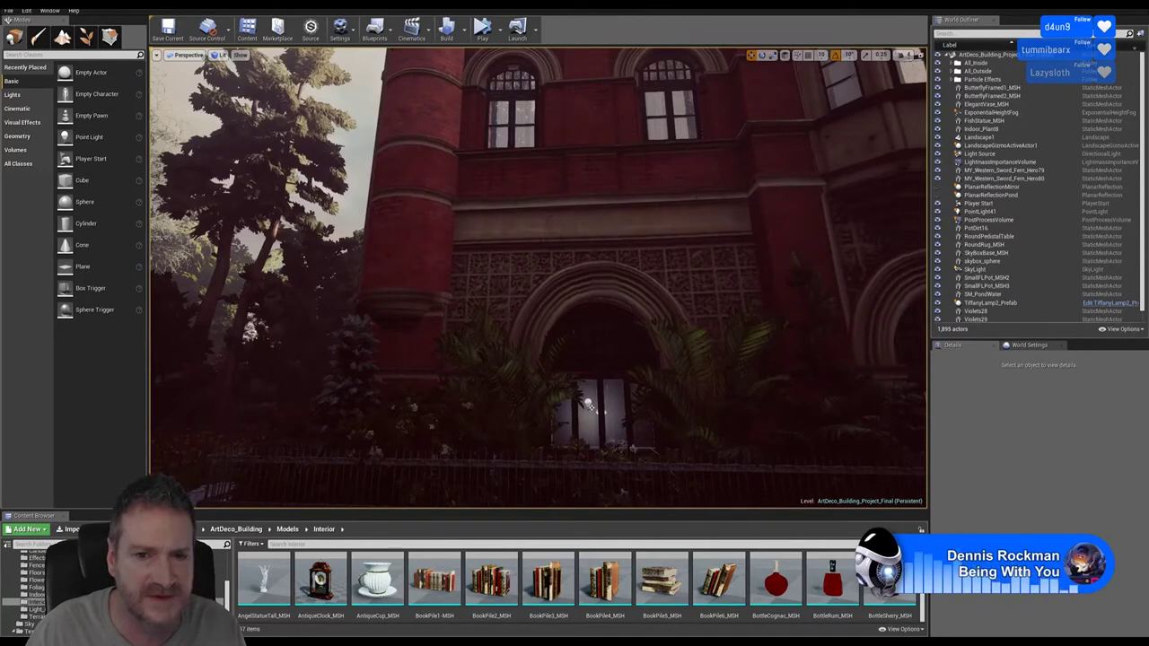
right_click_drag(430, 518, 525, 500)
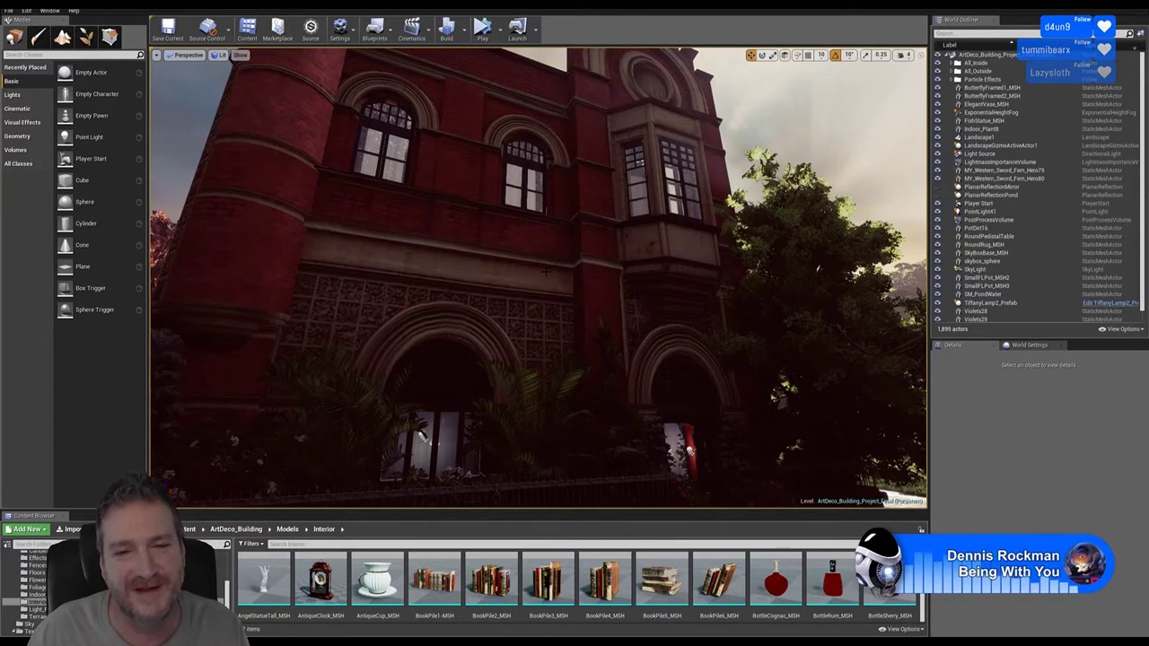
Step: Examine the patterned tile terrace with its stone urns and the surrounding conifers and red-leaved trees
right_click_drag(538, 277, 372, 287)
key("w")
key("w")
key("w")
right_click_drag(386, 437, 425, 421)
mouse_move(603, 421)
right_mouse_down()
mouse_move(588, 415)
mouse_move(615, 415)
right_mouse_up()
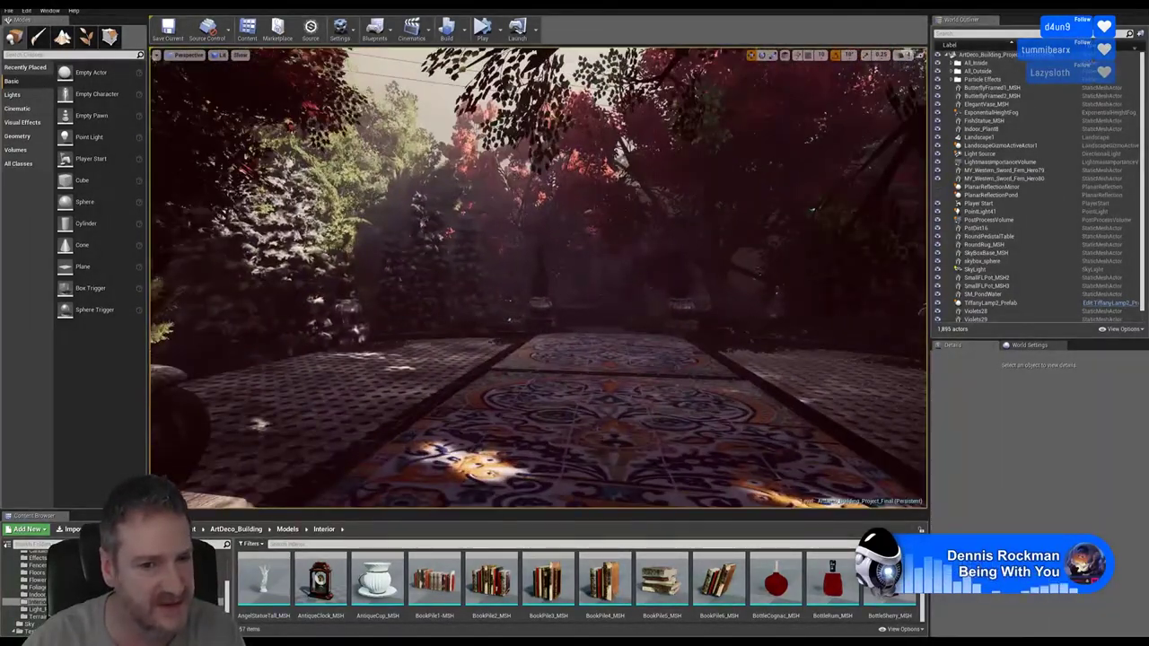
right_click_drag(539, 279, 586, 273)
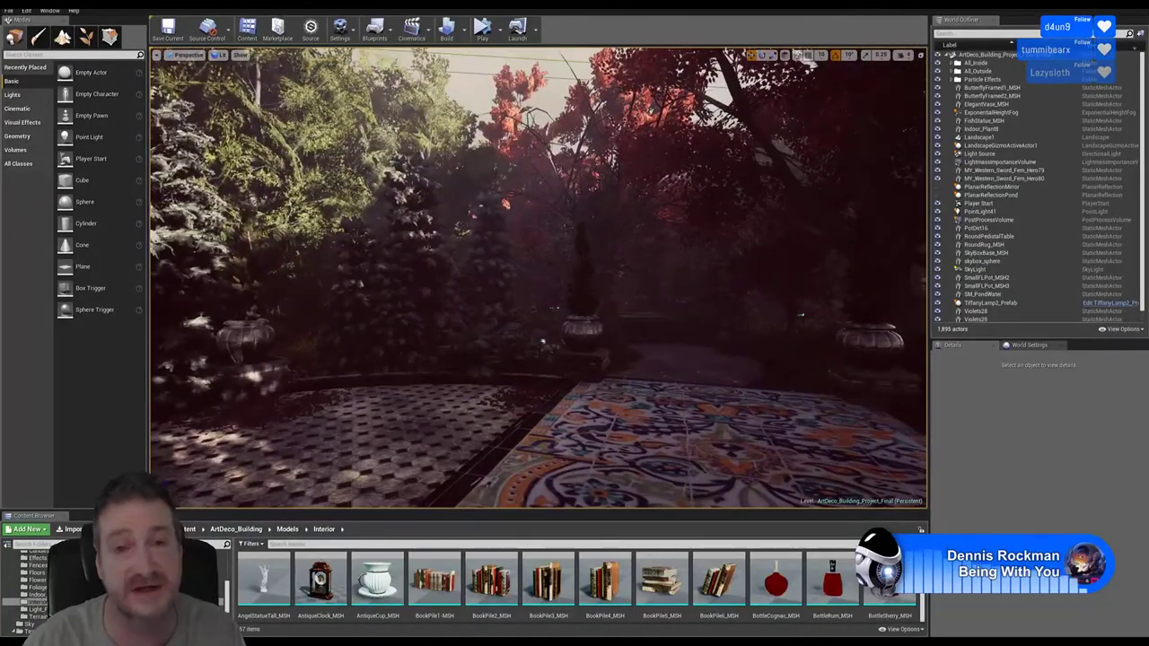
right_click_drag(679, 361, 914, 360)
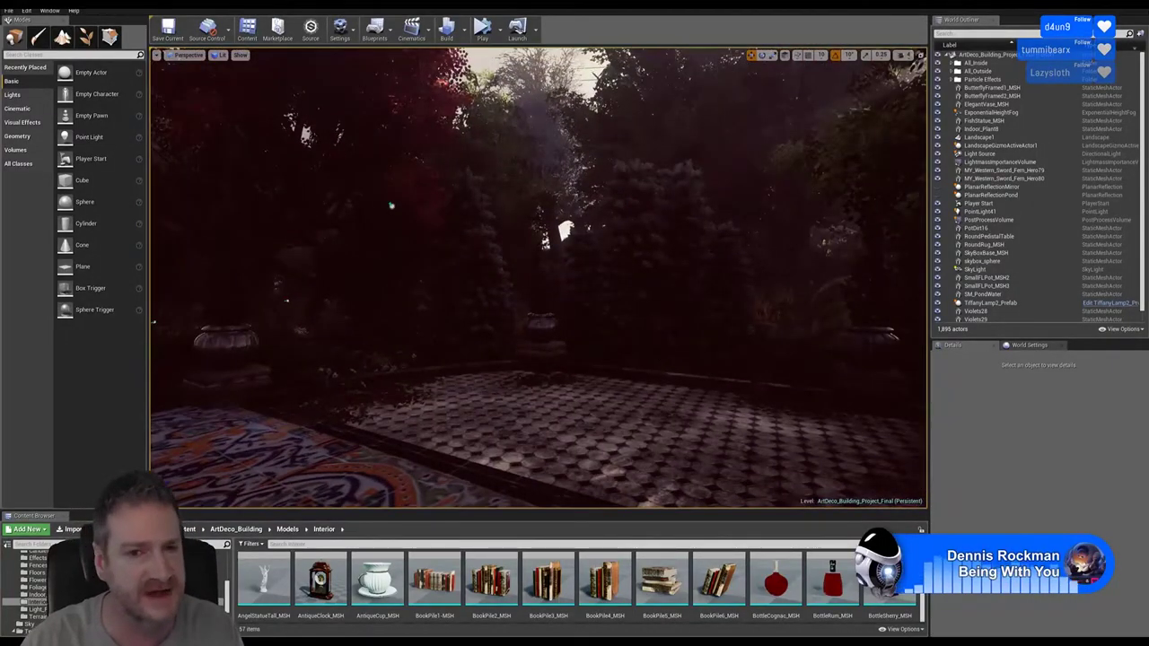
right_click_drag(539, 278, 518, 276)
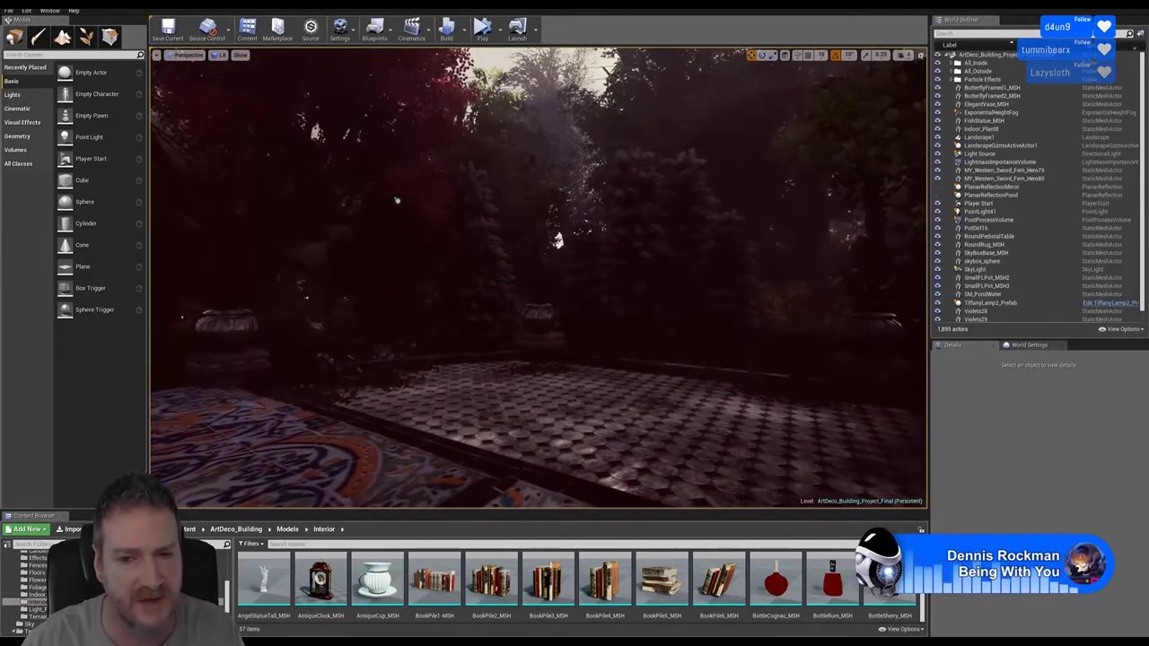
right_click_drag(401, 342, 462, 338)
right_click_drag(538, 278, 431, 274)
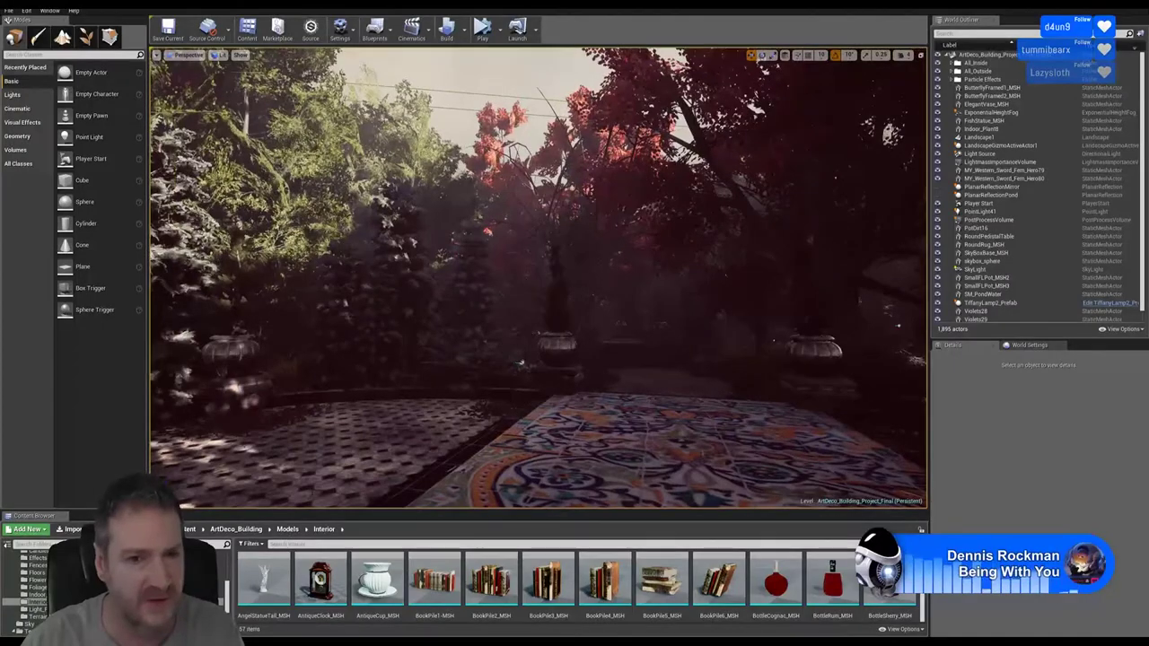
Step: Examine the tree-covered garden path and the light shafts over the rocky pond and flower bank
right_click_drag(520, 344, 152, 344)
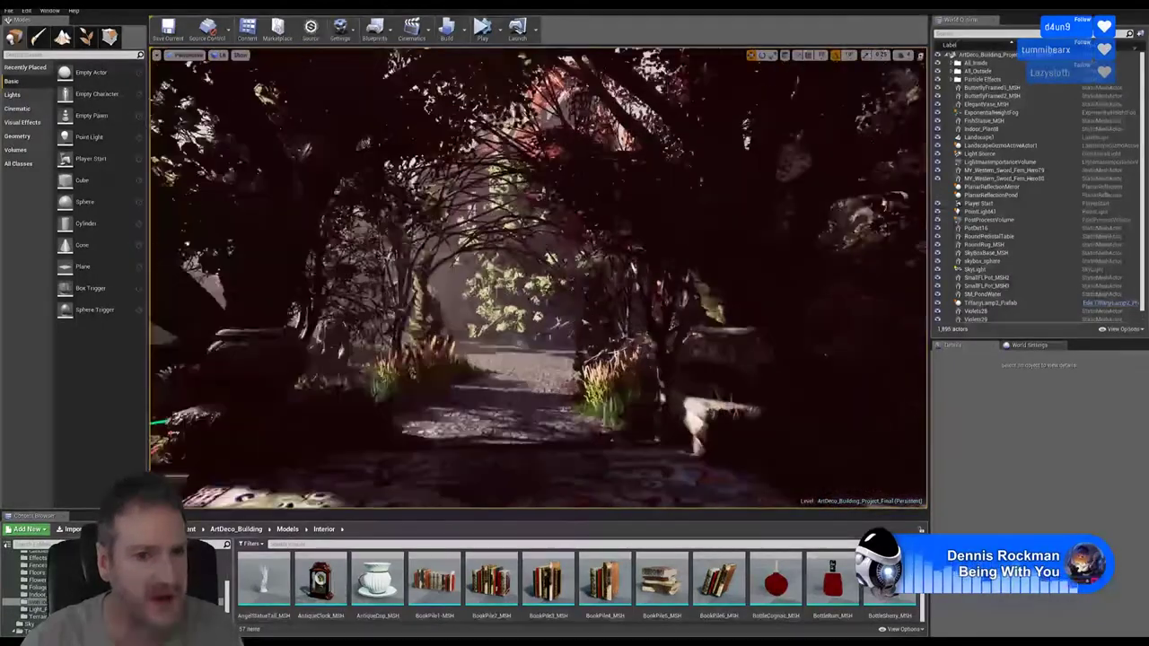
right_click_drag(521, 344, 170, 294)
key("w")
key("w")
right_click_drag(664, 377, 684, 377)
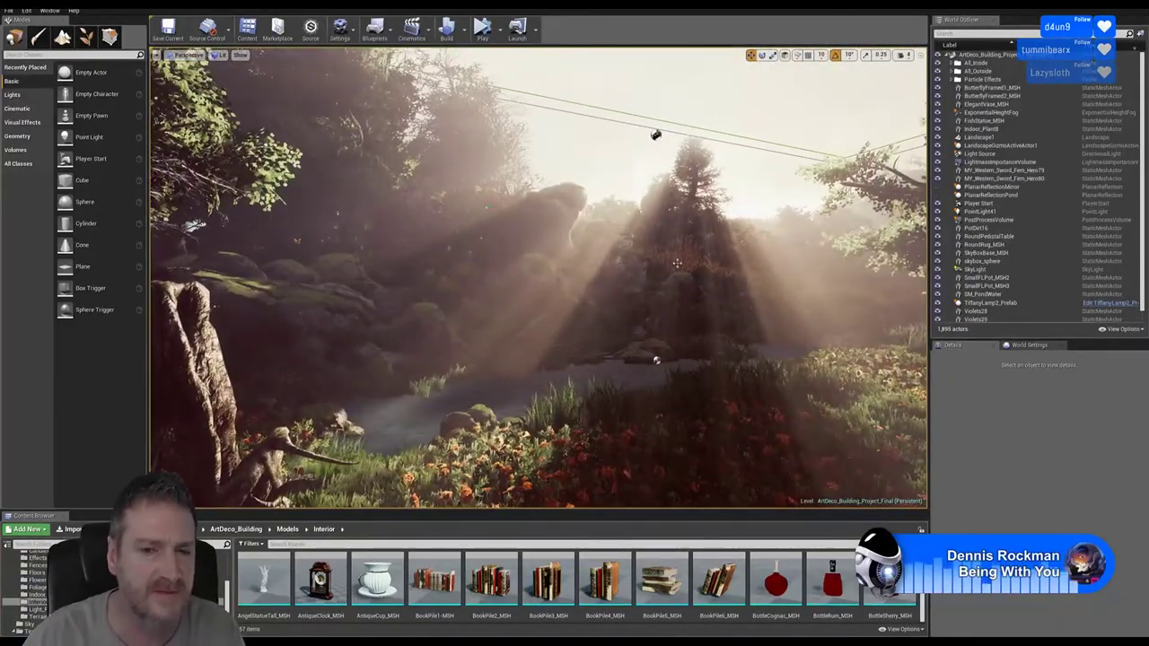
right_click_drag(604, 309, 609, 349)
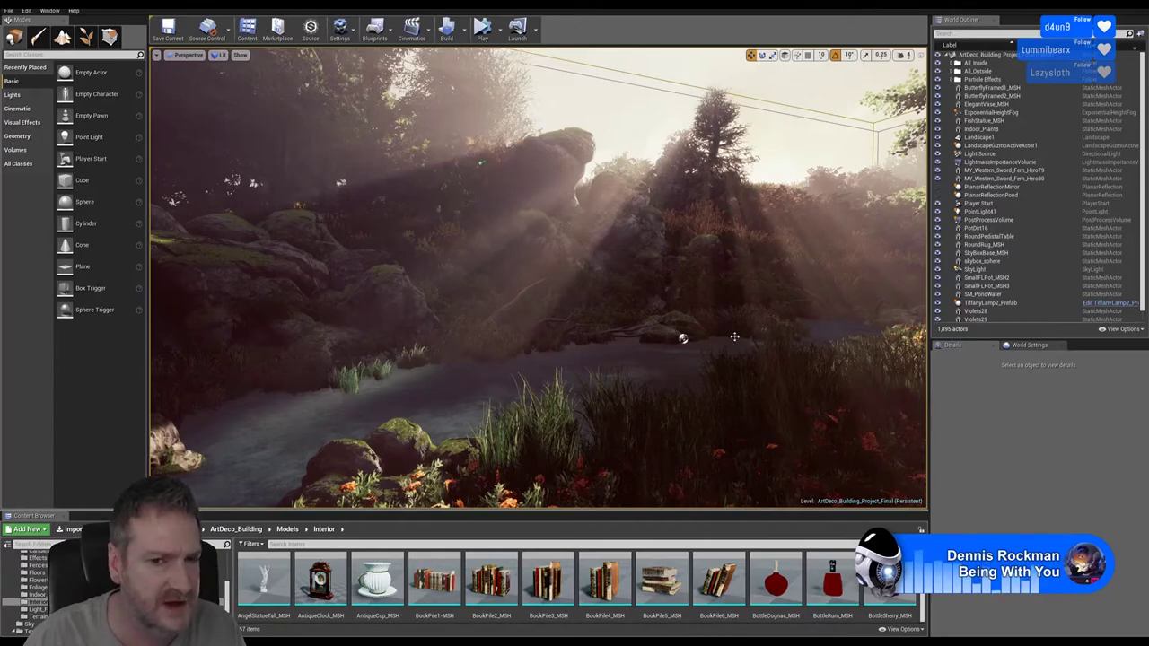
Step: Return inside the building and examine the round table, palms and lit wall panels beside the dark double door
right_click_drag(530, 414, 790, 399)
key("w")
right_click_drag(484, 360, 436, 354)
right_click_drag(529, 360, 551, 360)
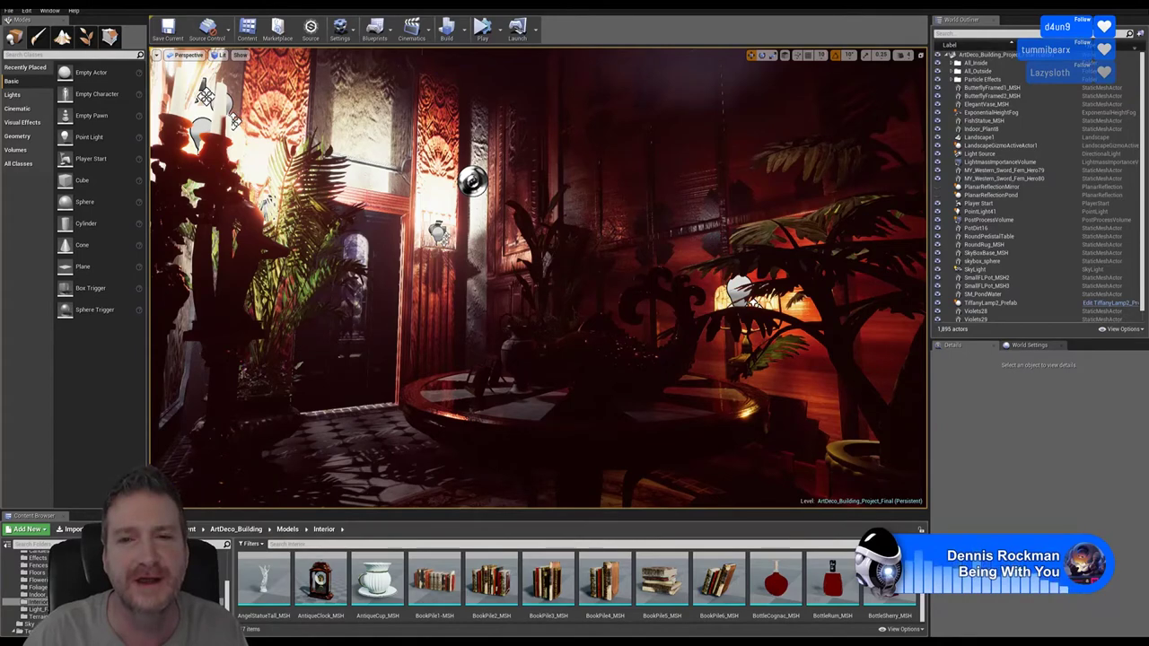
Step: Switch to the cabinet scene in 3ds Max and add three Standard materials to the Slate Material Editor view
key("super+d")
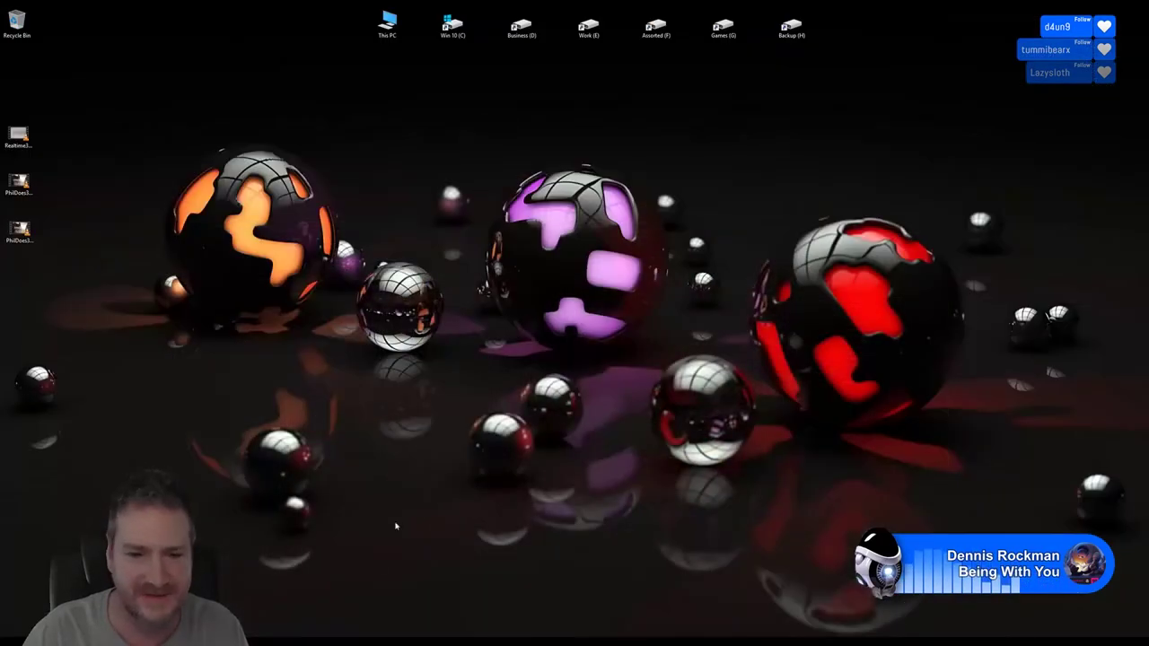
key("alt+Tab")
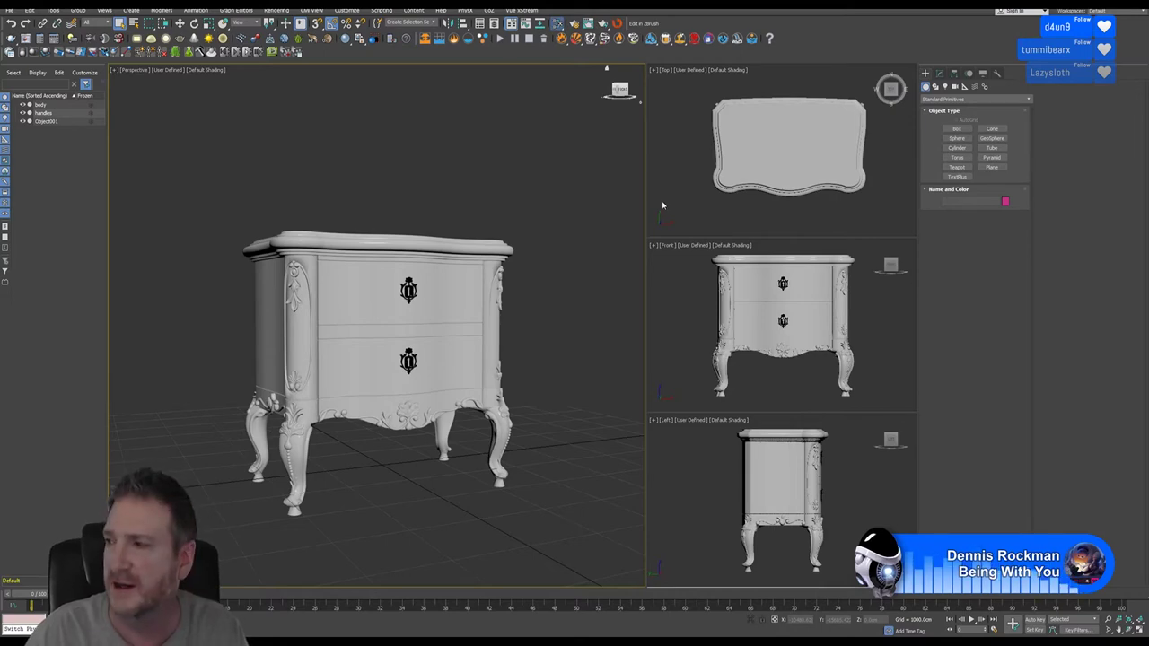
key("m")
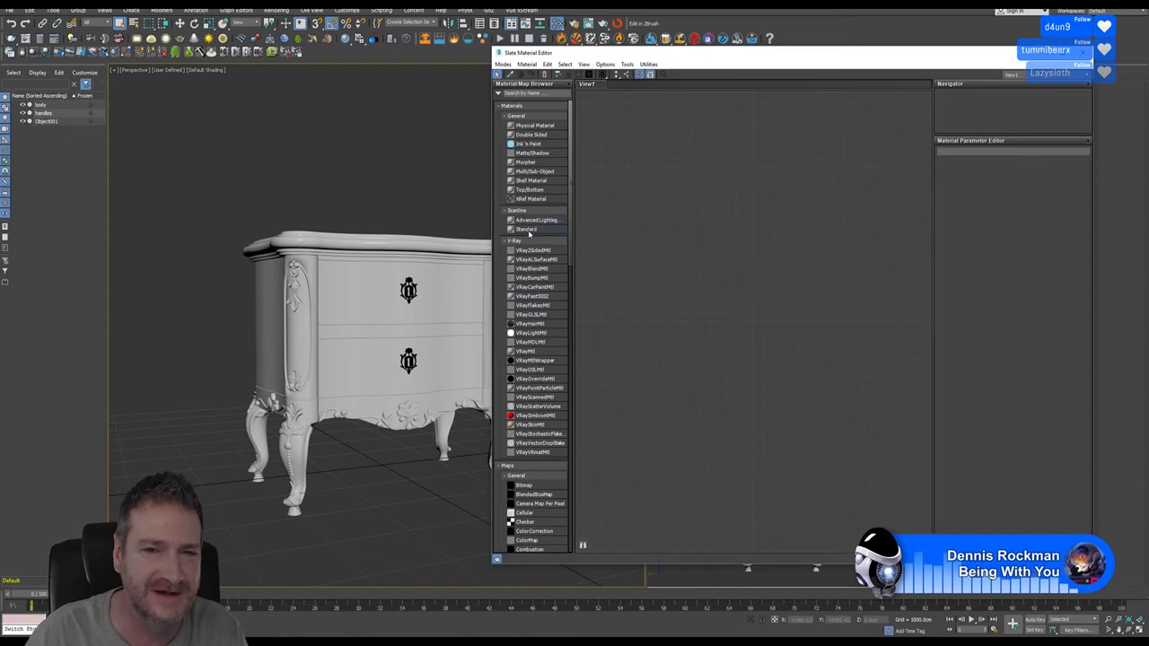
left_click_drag(528, 231, 729, 126)
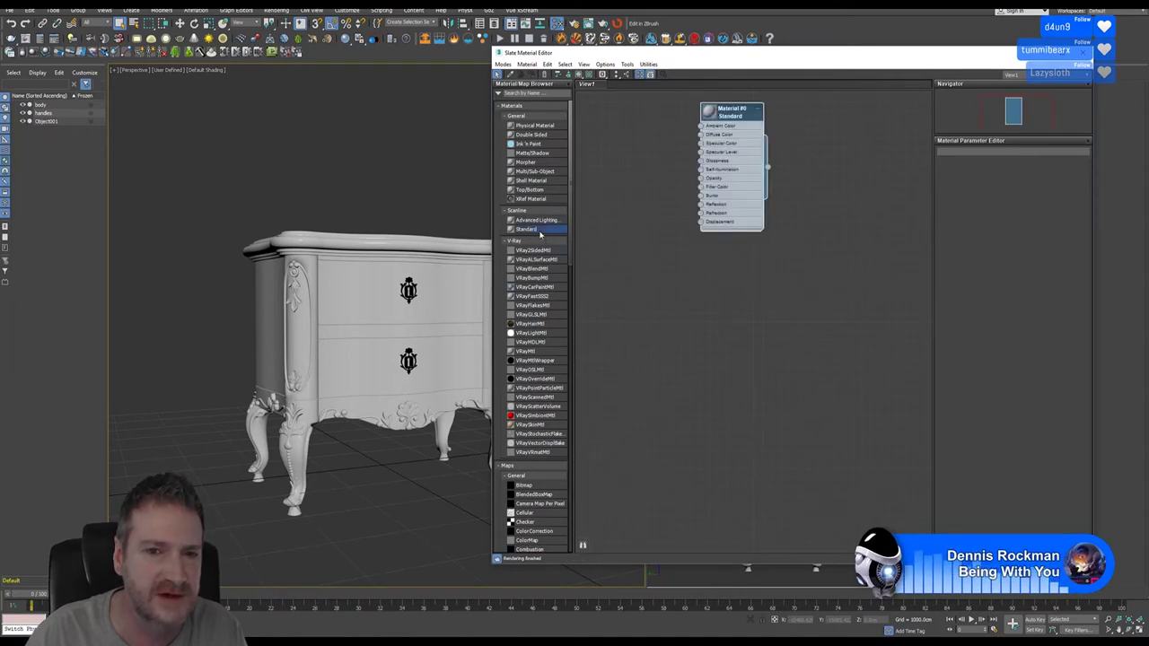
left_click_drag(539, 231, 725, 259)
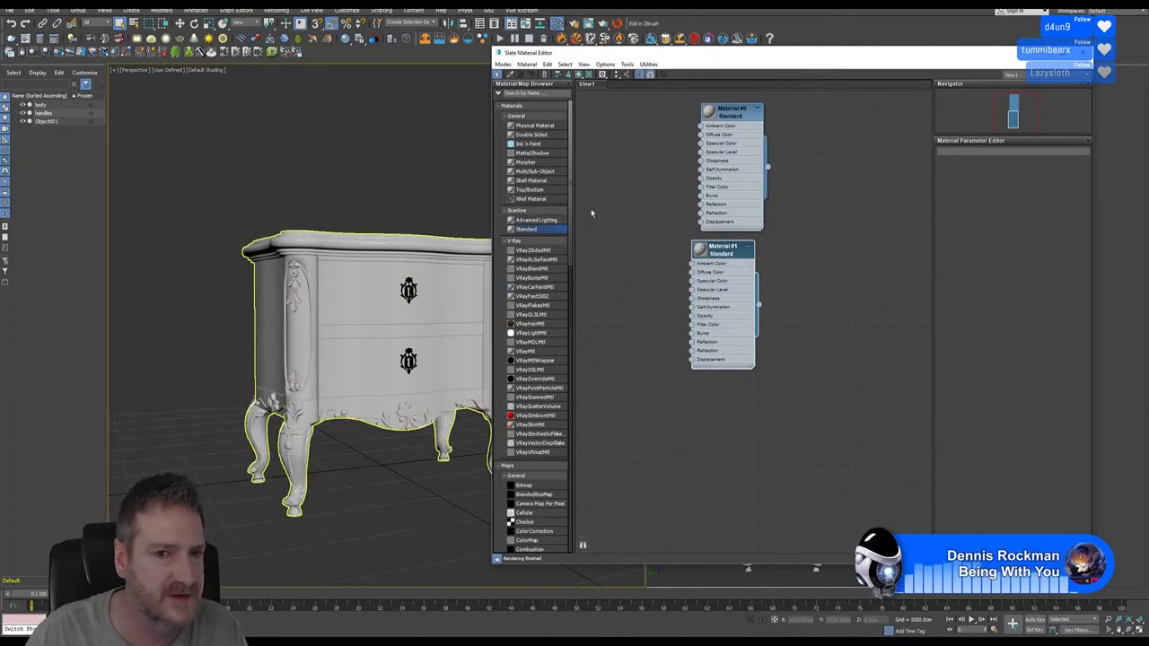
left_click(687, 400)
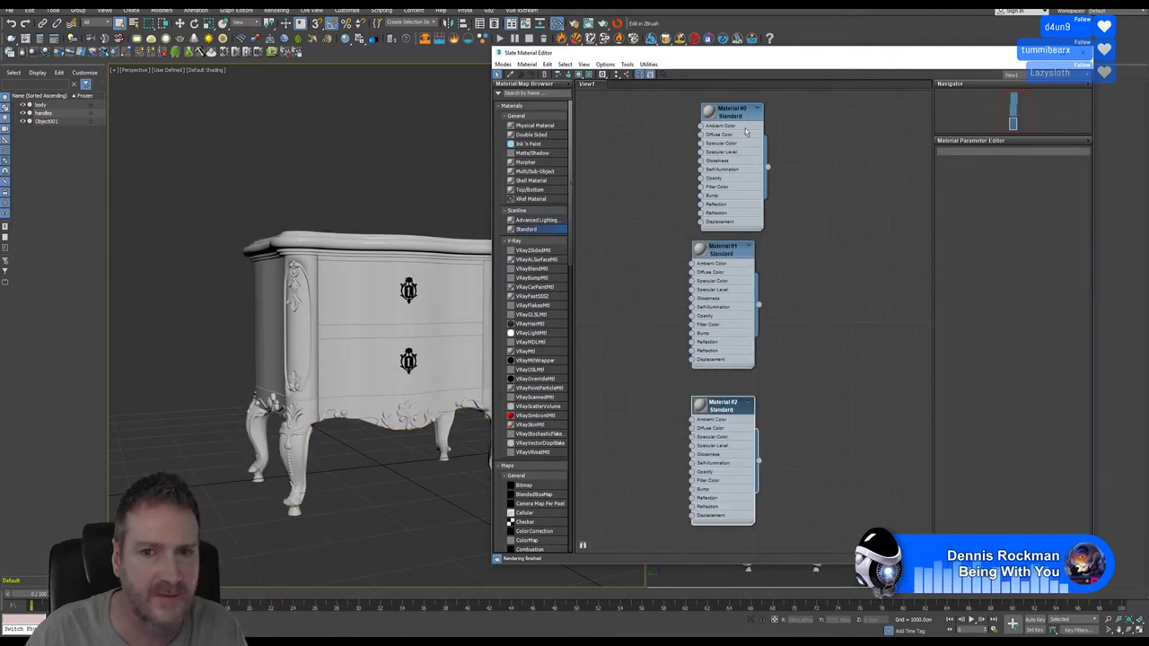
Step: Rename the first Standard material as AntCabDraw_Cherry
double_click(732, 117)
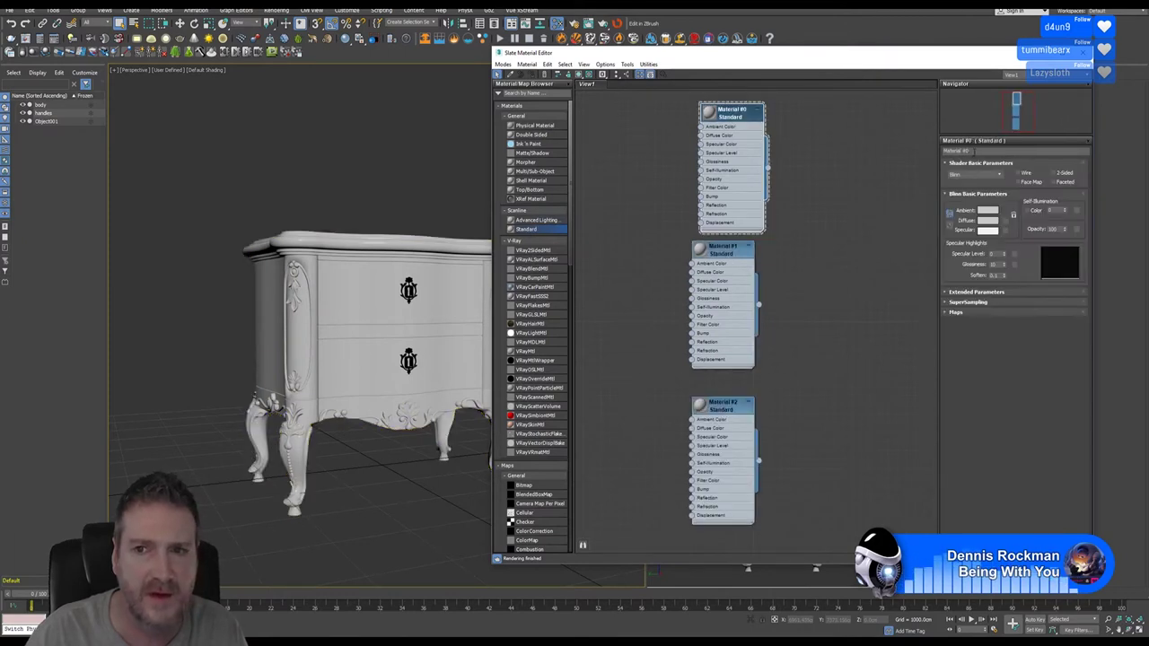
left_click_drag(975, 151, 918, 156)
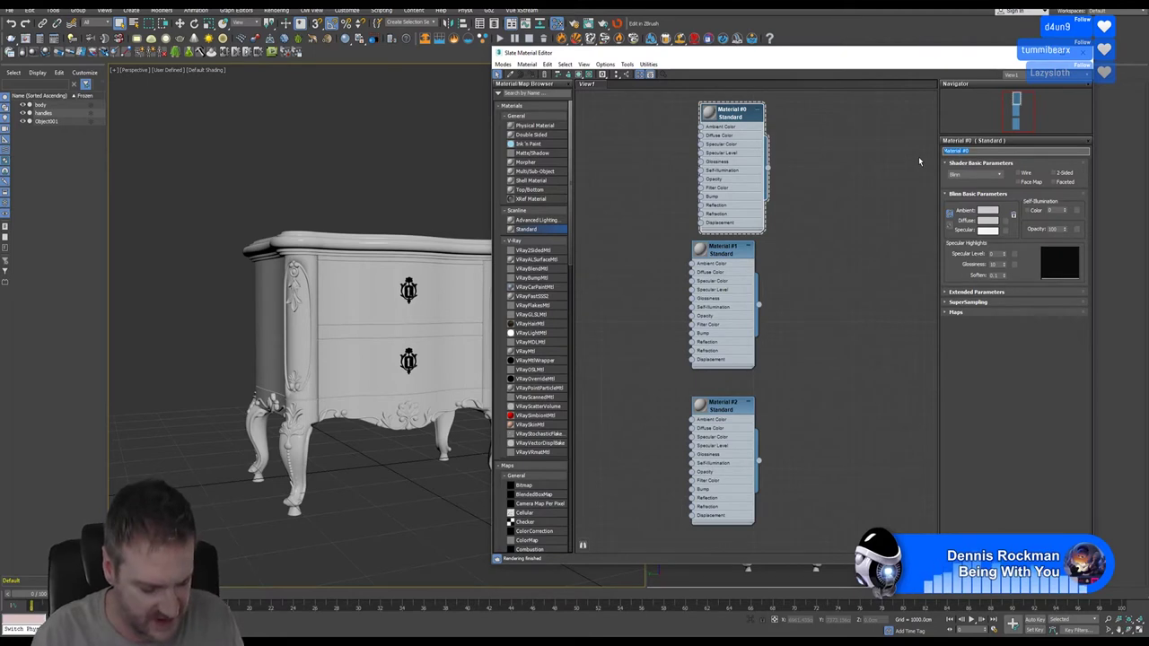
type("AntCa")
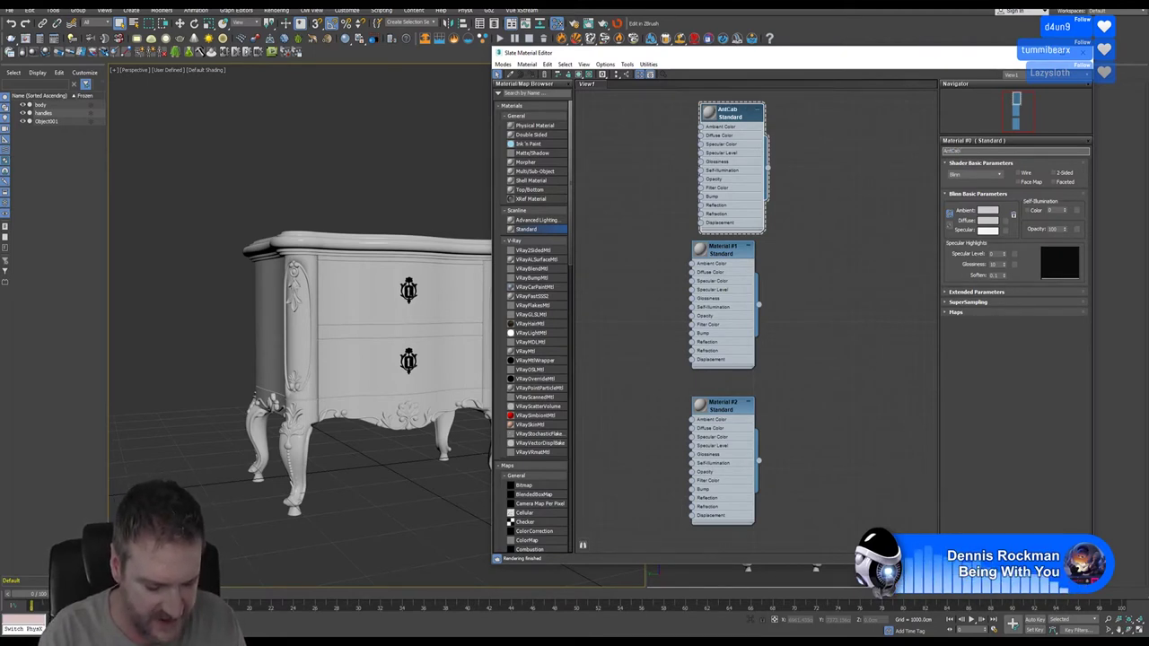
type("bDraw")
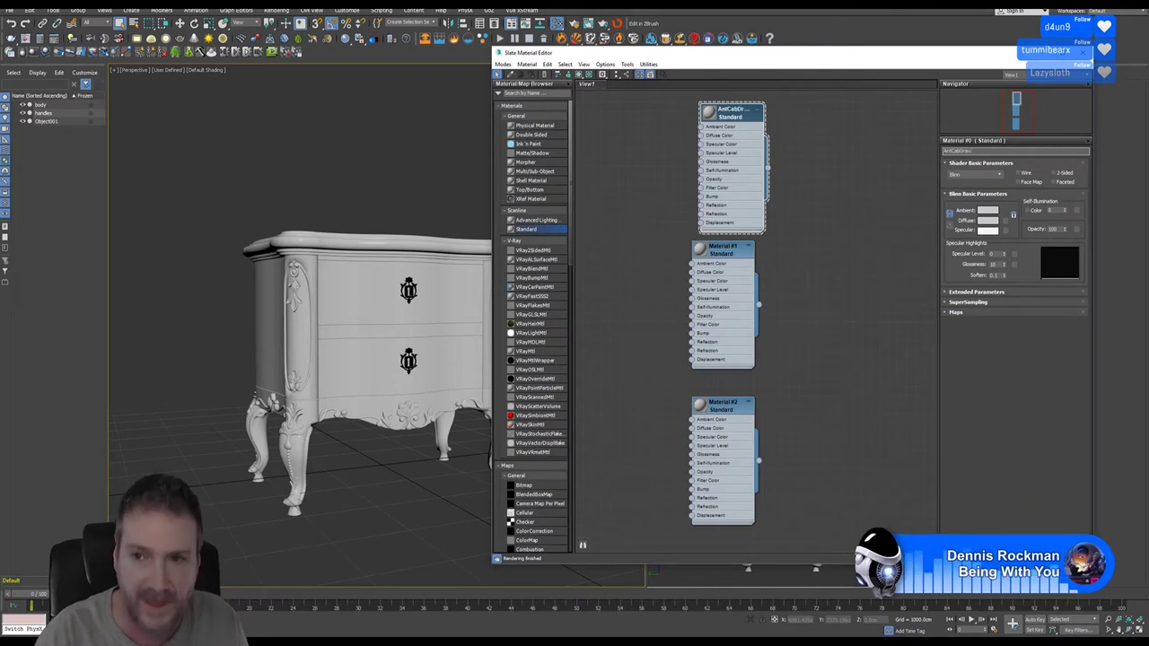
type("_C")
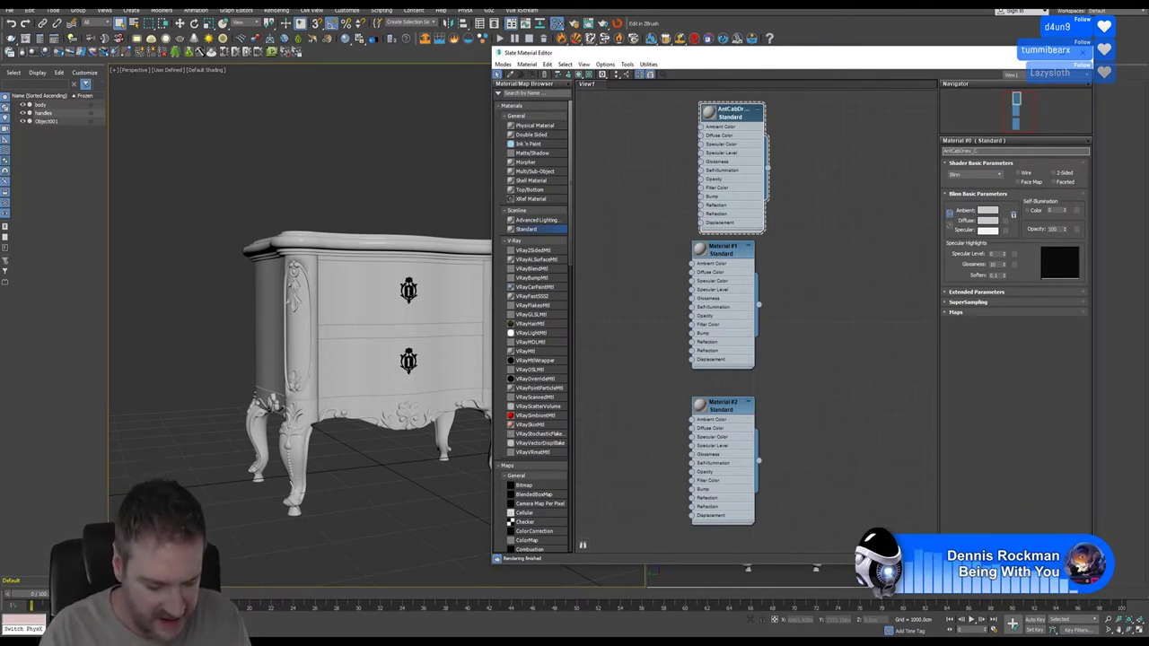
type("herry")
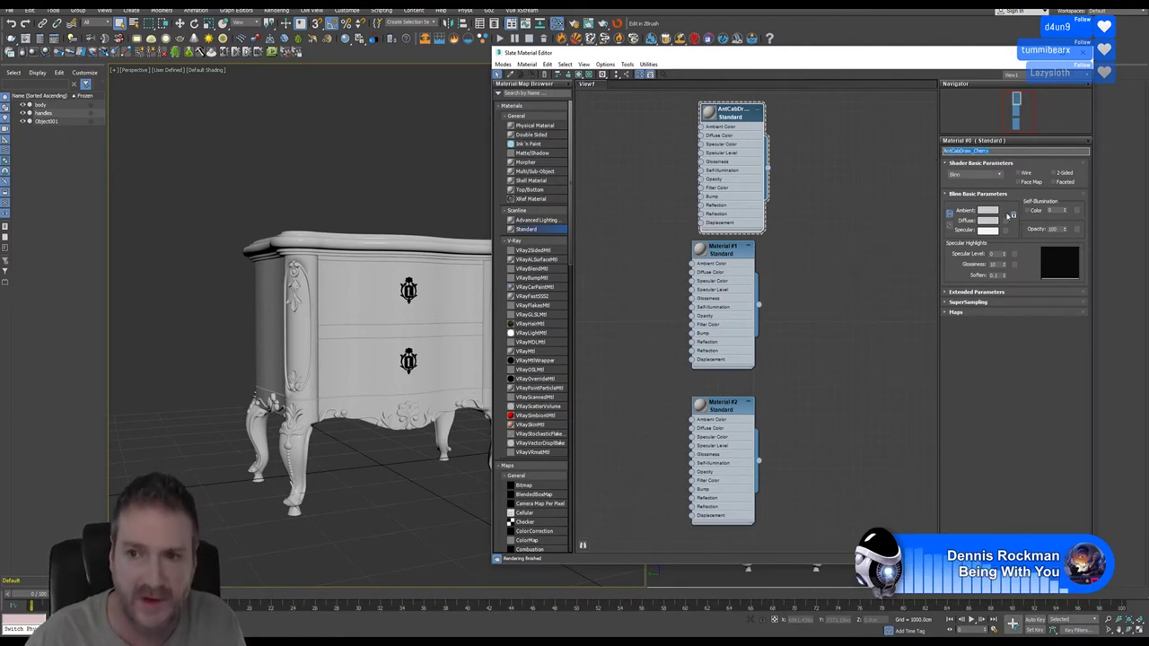
Step: Set the ambient and diffuse colour of the AntCabDraw_Cherry material to pure red
left_click(988, 210)
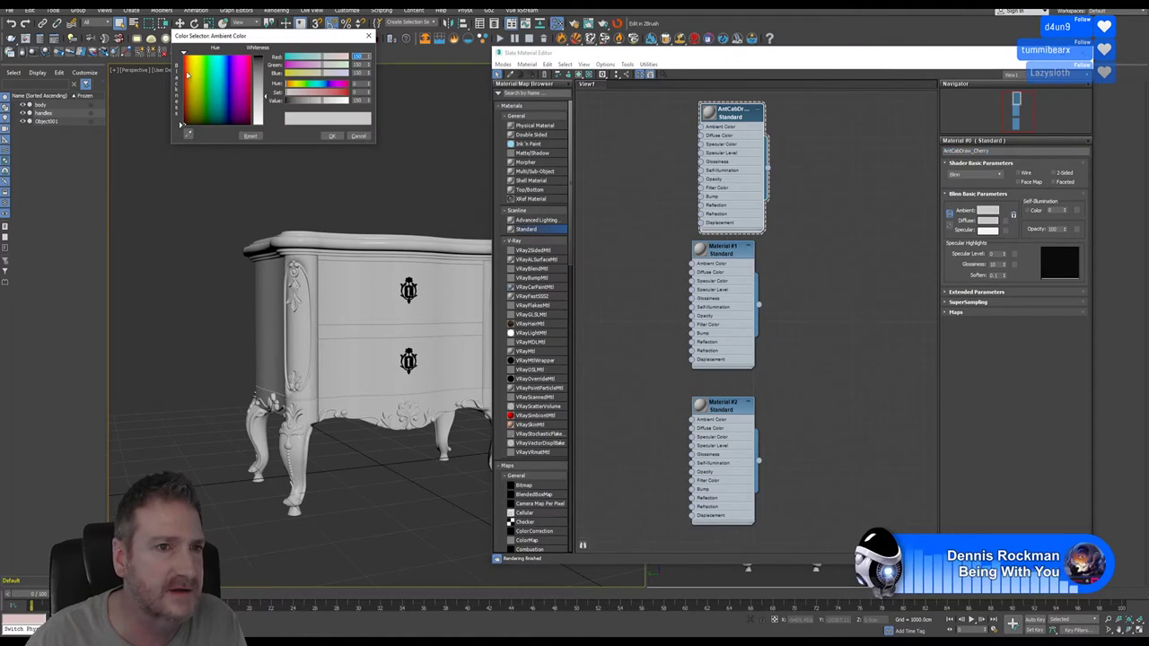
left_click_drag(187, 74, 251, 55)
left_click(259, 56)
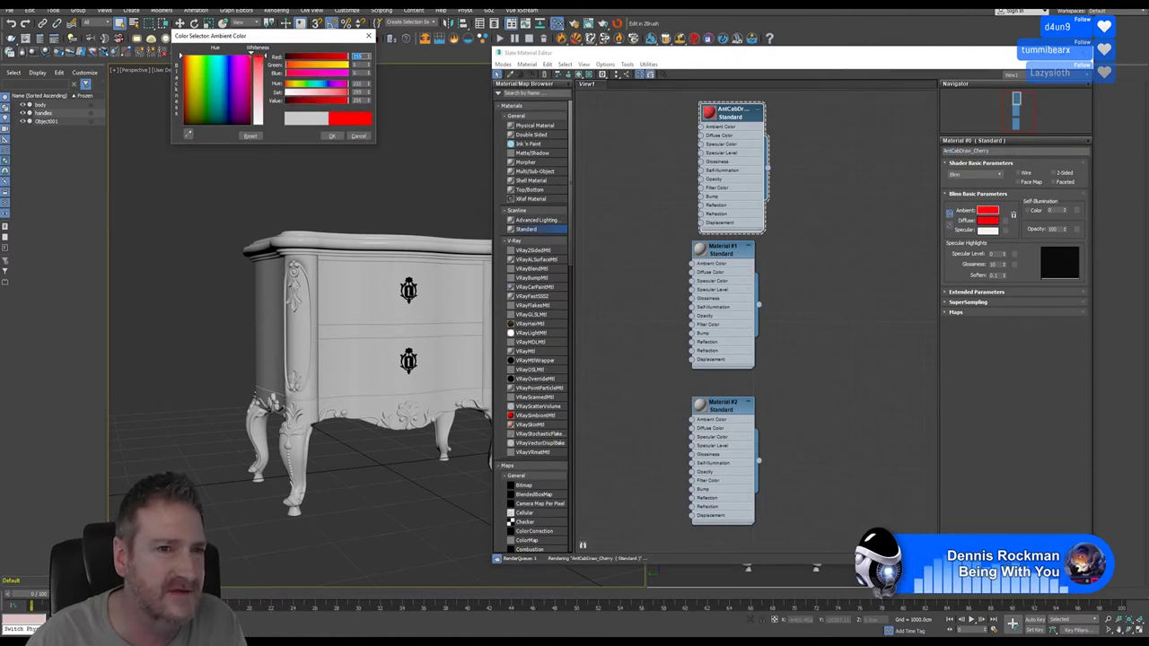
left_click(332, 136)
left_click(267, 293)
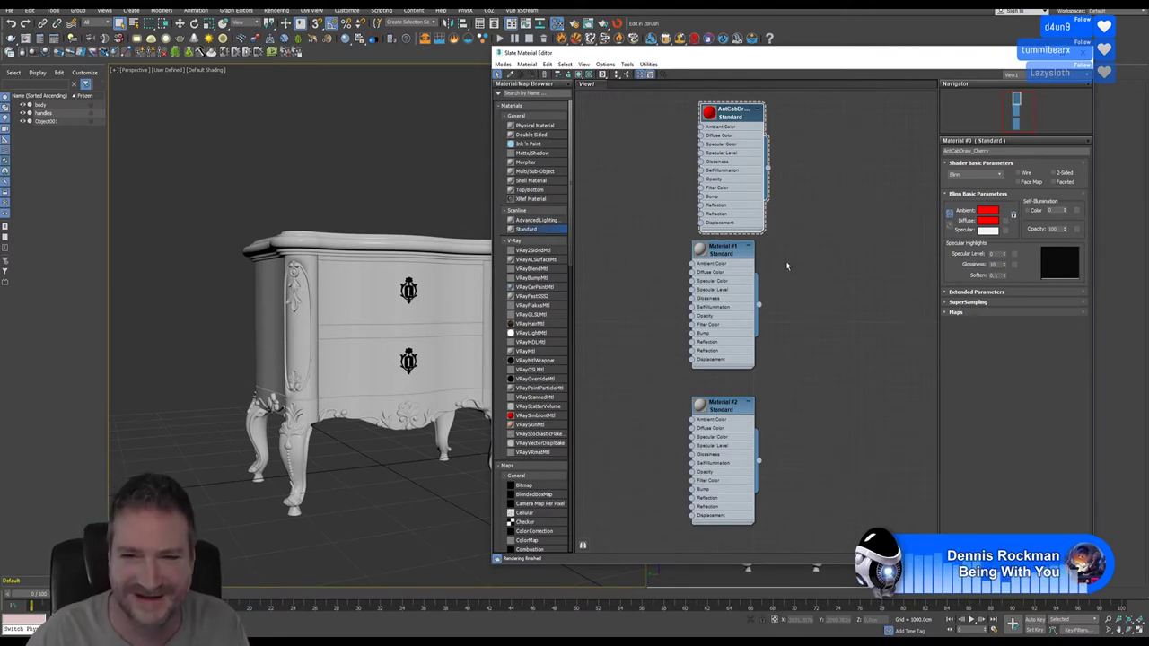
Step: Rename the second Standard material as AntCabDraw_Handles and set its ambient and diffuse colour to yellow
double_click(725, 260)
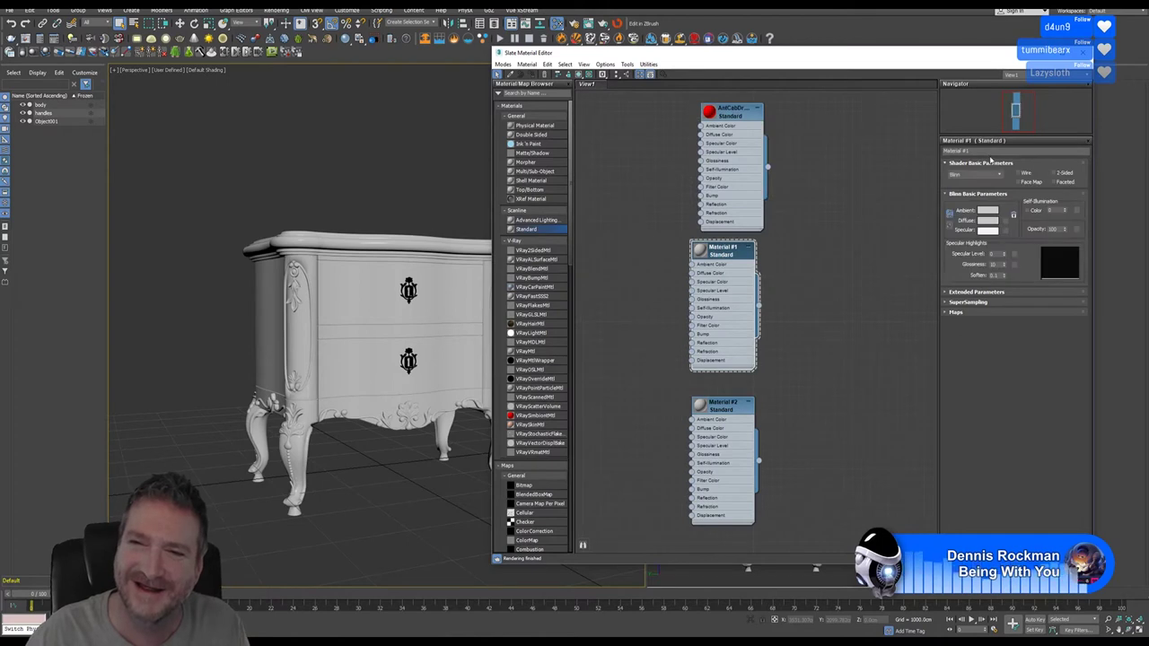
type("AntCabDraw_Cherry")
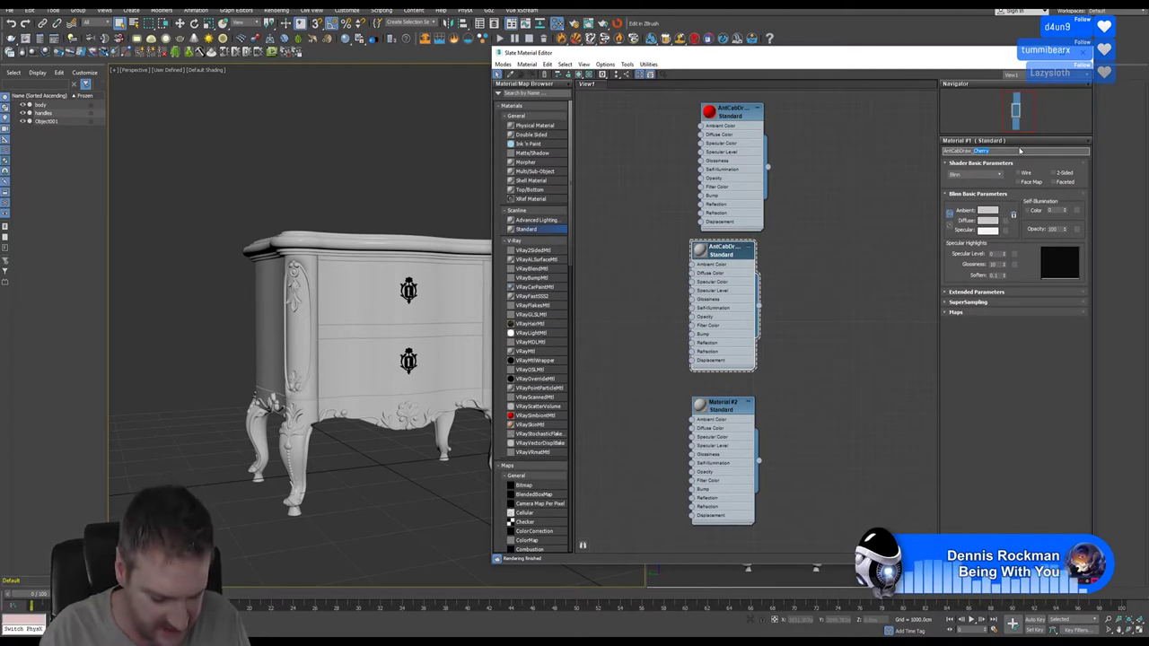
type("metal")
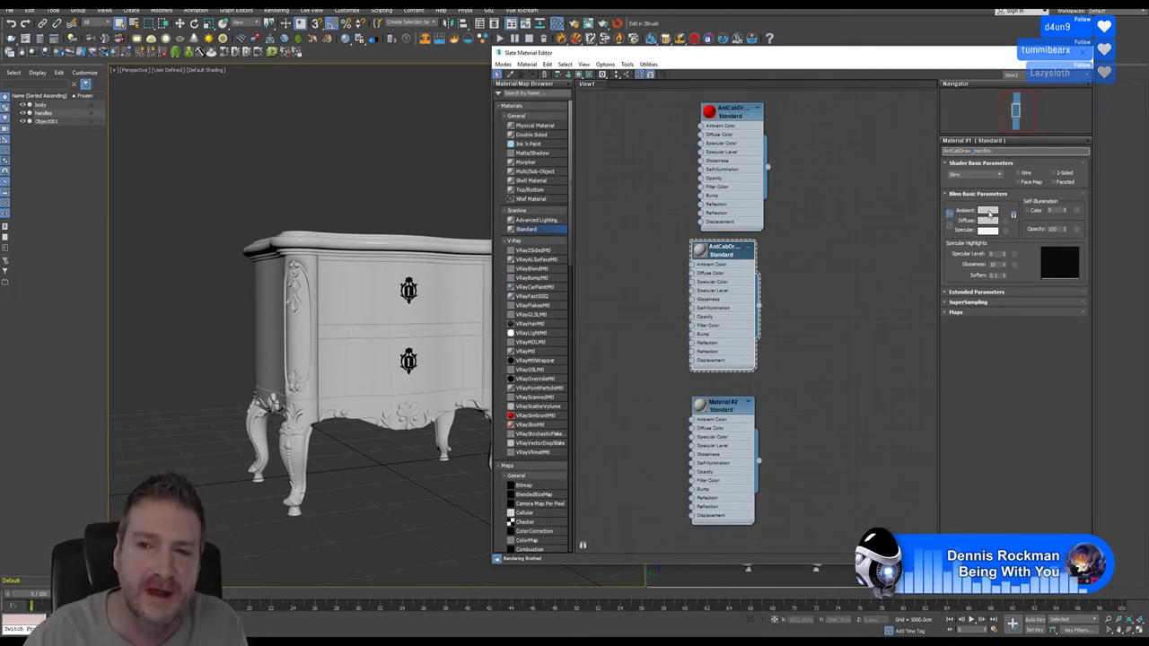
left_click(988, 210)
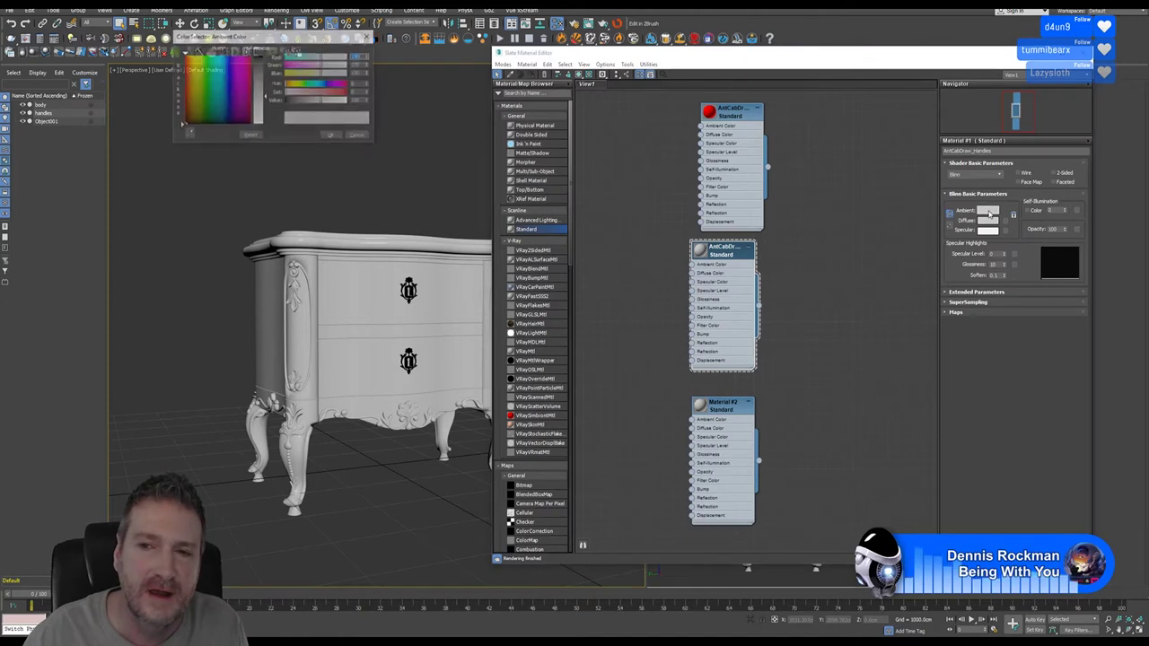
left_click(195, 68)
left_click(332, 135)
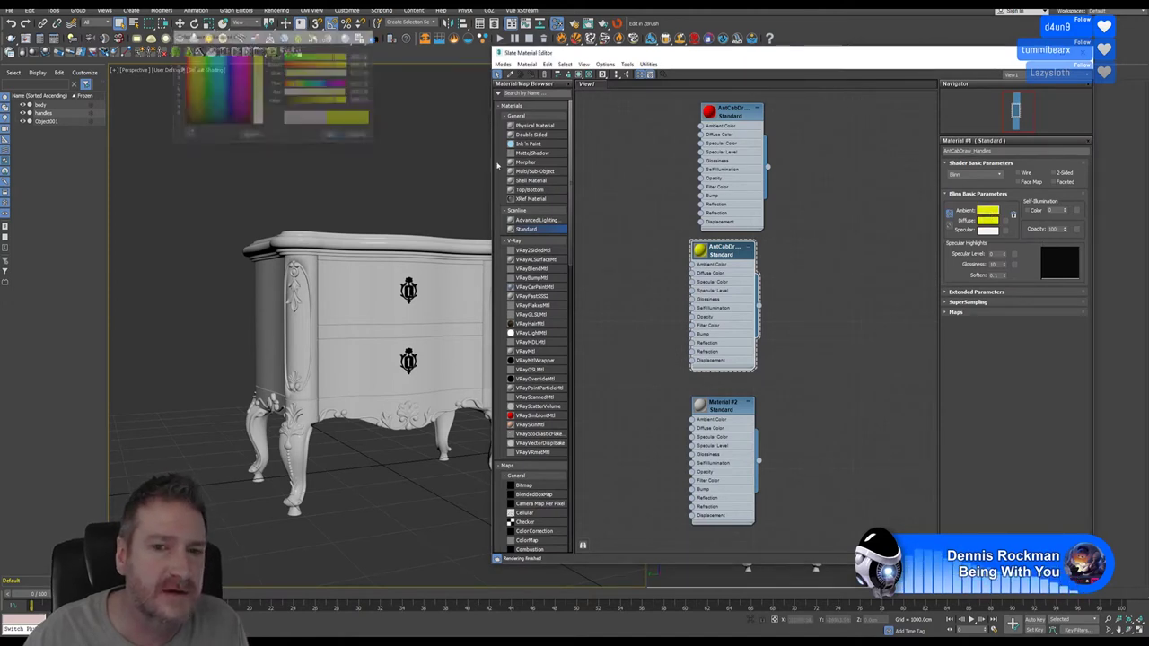
Step: Rename the third Standard material as AntCabDraw_Deco and set its ambient and diffuse colour to saturated blue
double_click(718, 405)
left_click_drag(978, 151, 924, 152)
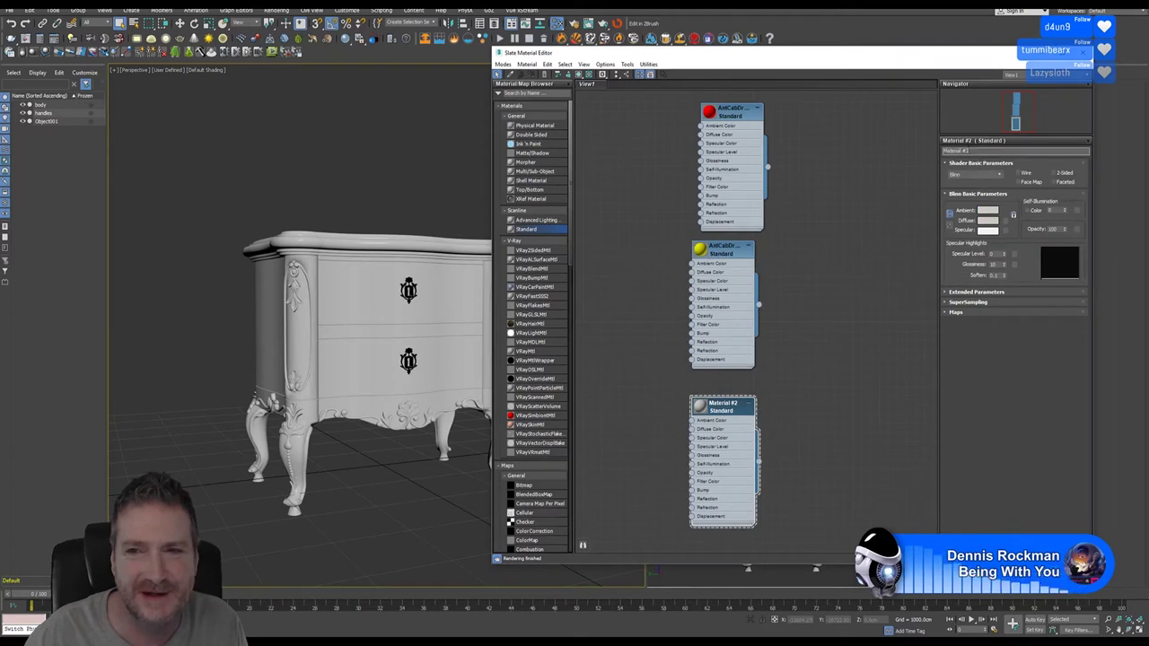
type("AntCabDraw_Cherry")
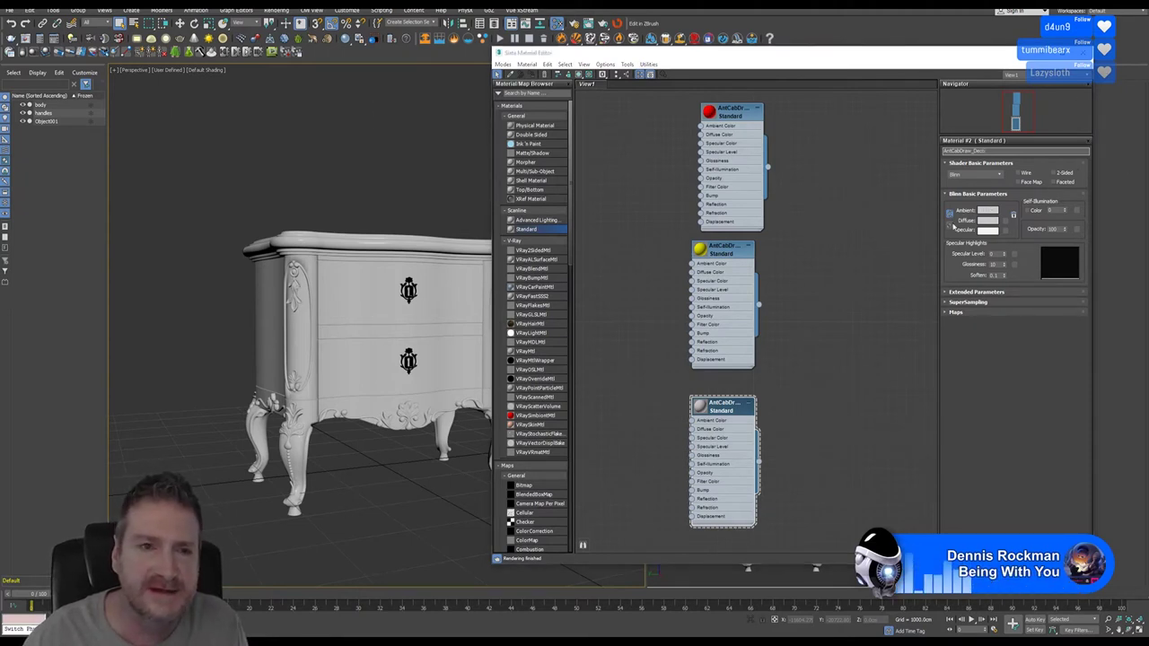
left_click(988, 210)
left_click(225, 69)
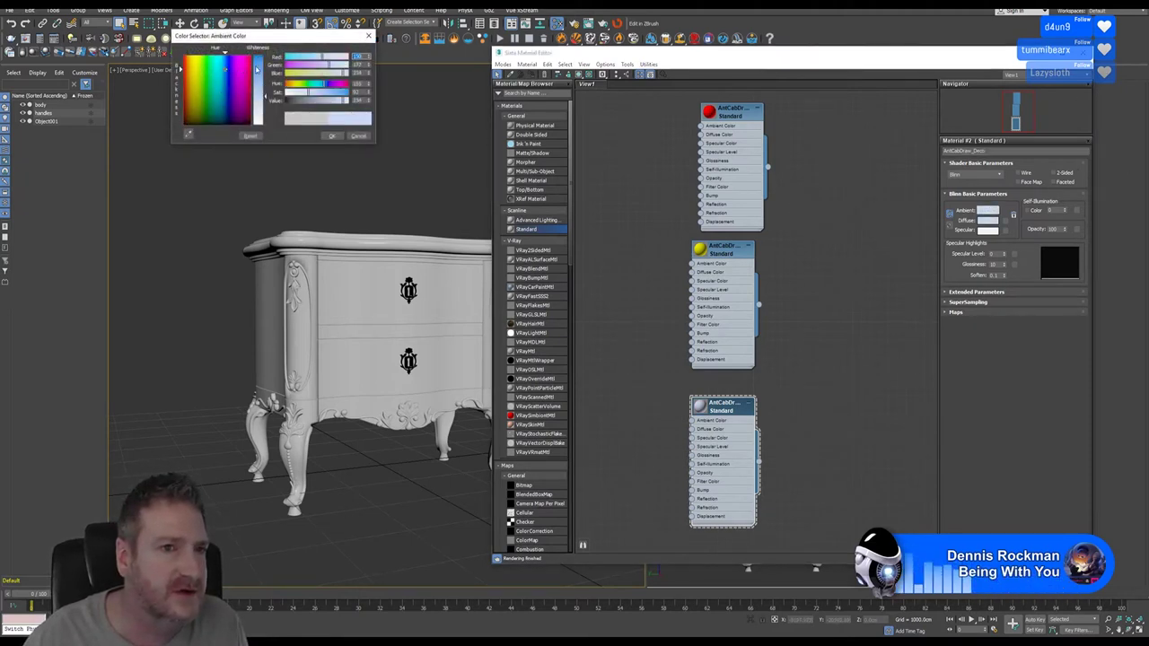
left_click_drag(258, 69, 260, 55)
left_click(333, 136)
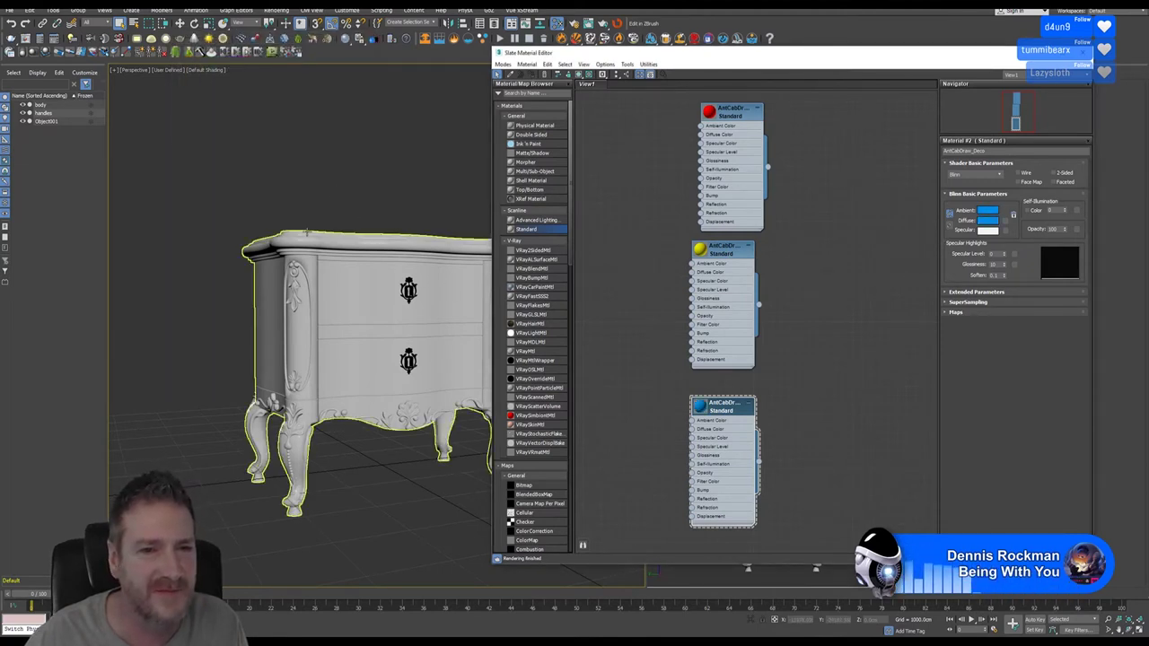
Step: Select the cabinet body and assign the red AntCabDraw_Cherry material to it
left_click(468, 273)
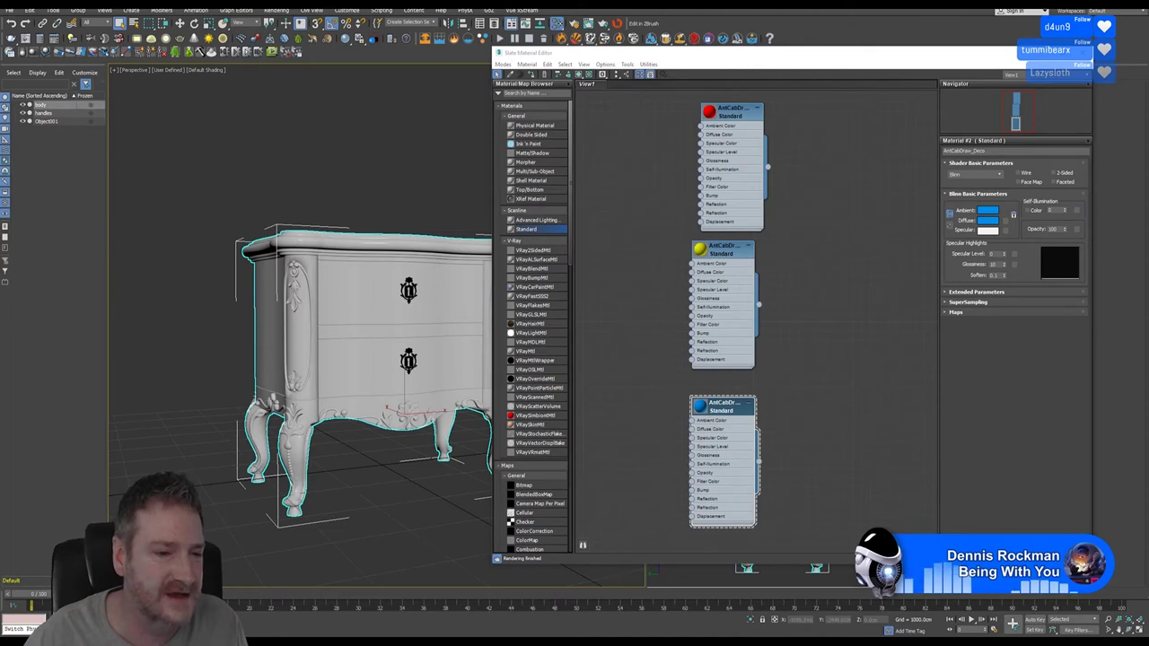
key("super")
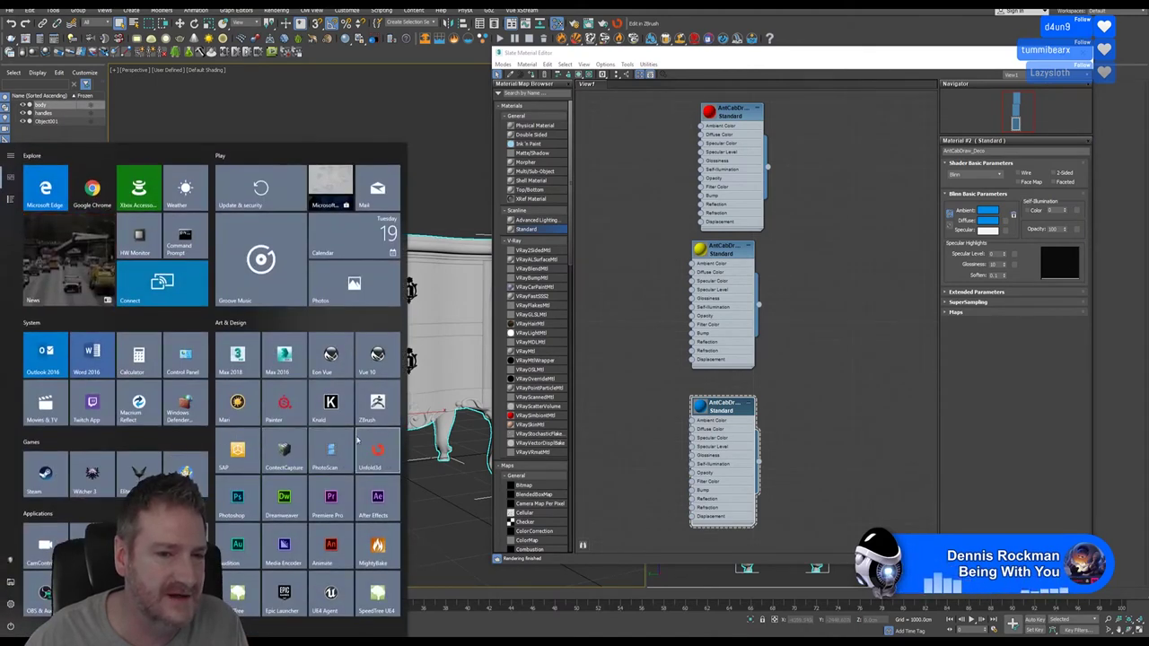
left_click(696, 61)
right_click(729, 116)
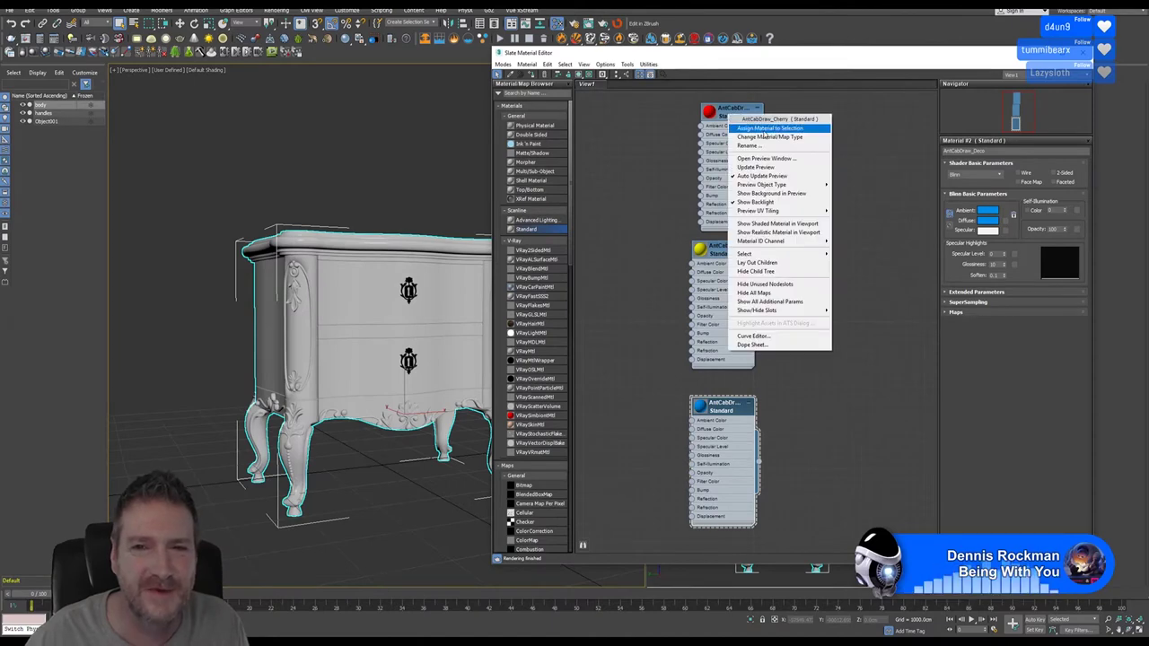
left_click(764, 128)
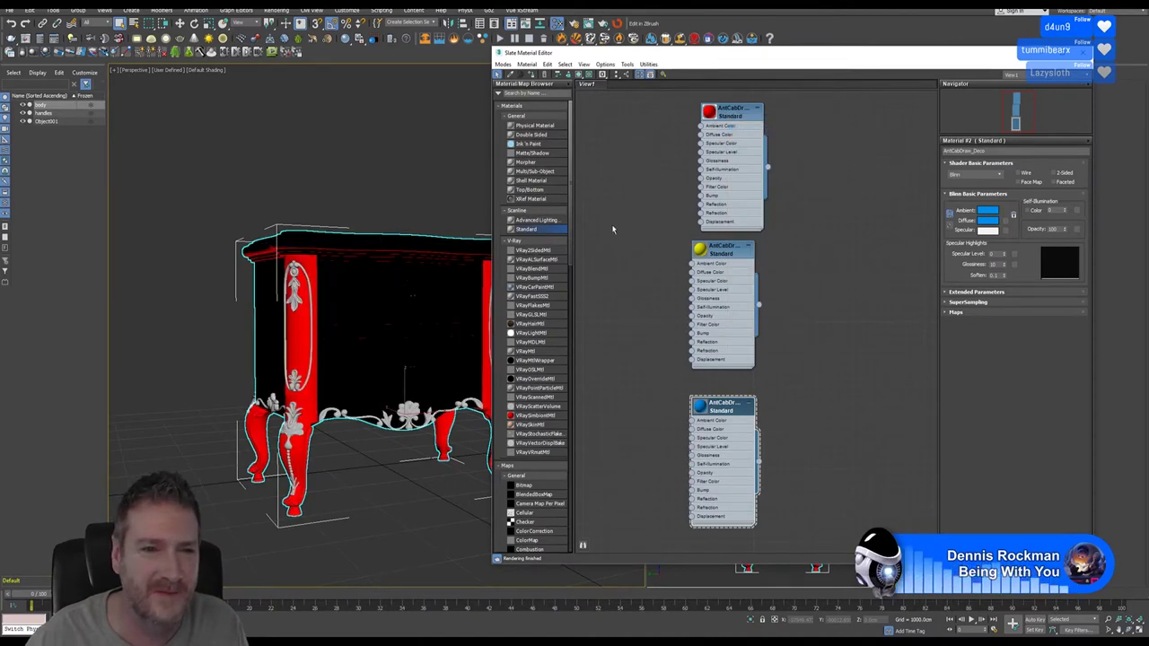
Step: Select the carved ornament object on the cabinet and assign the blue AntCabDraw_Deco material to it
middle_click_drag(379, 185, 356, 179, "alt")
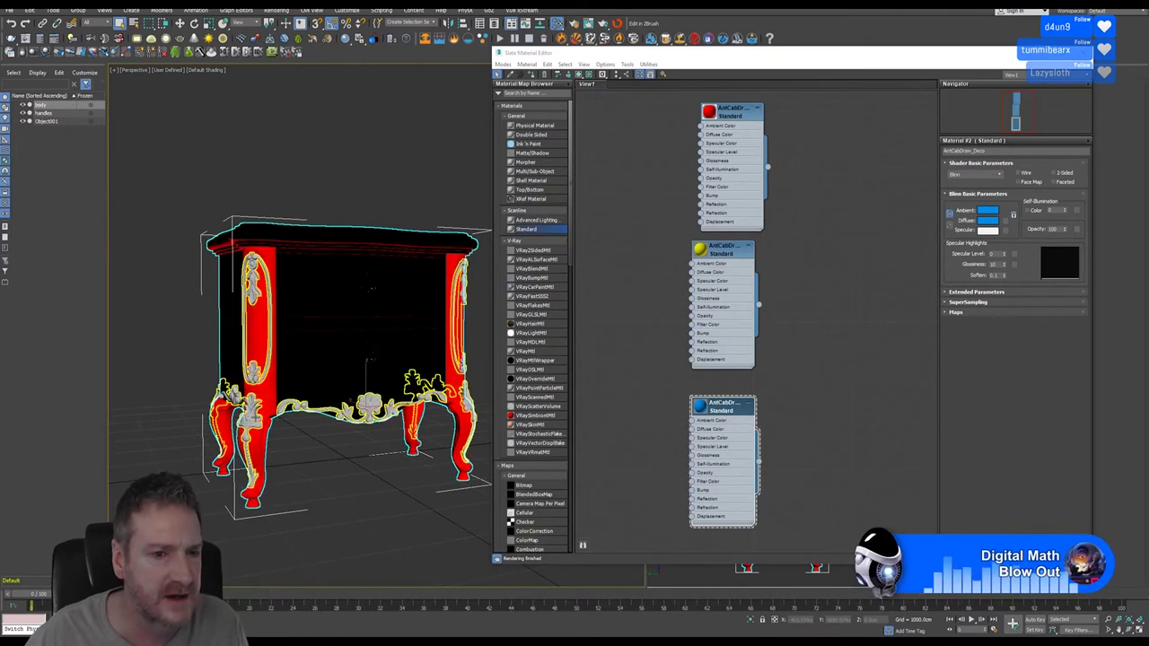
left_click(252, 418)
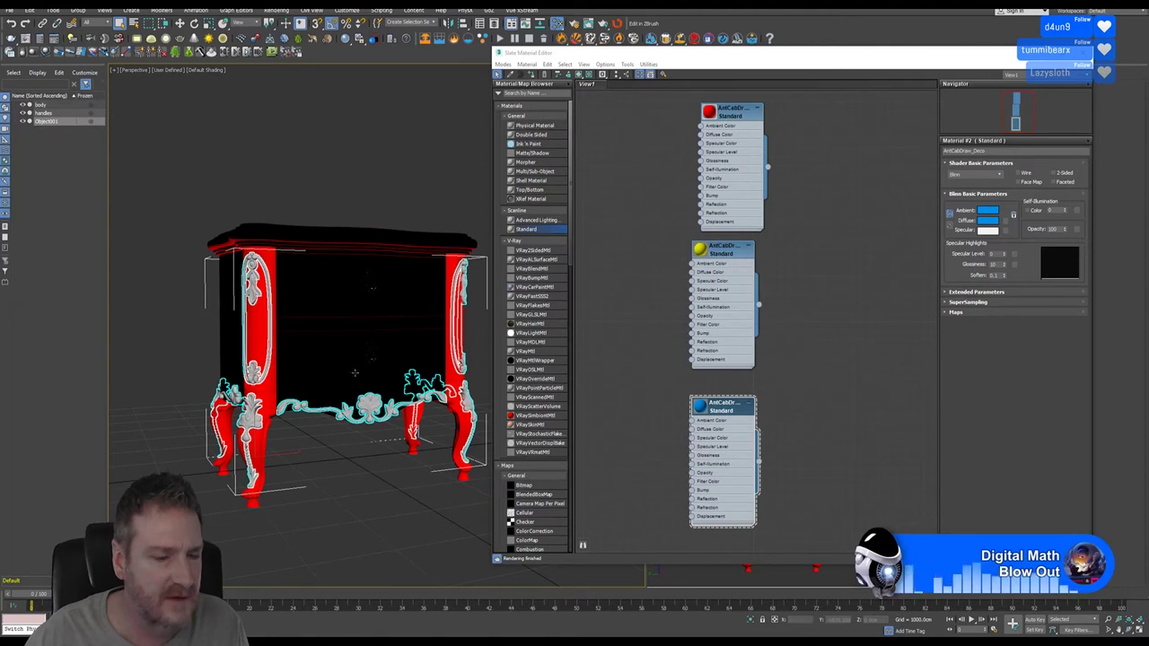
left_click(720, 408)
right_click(719, 407)
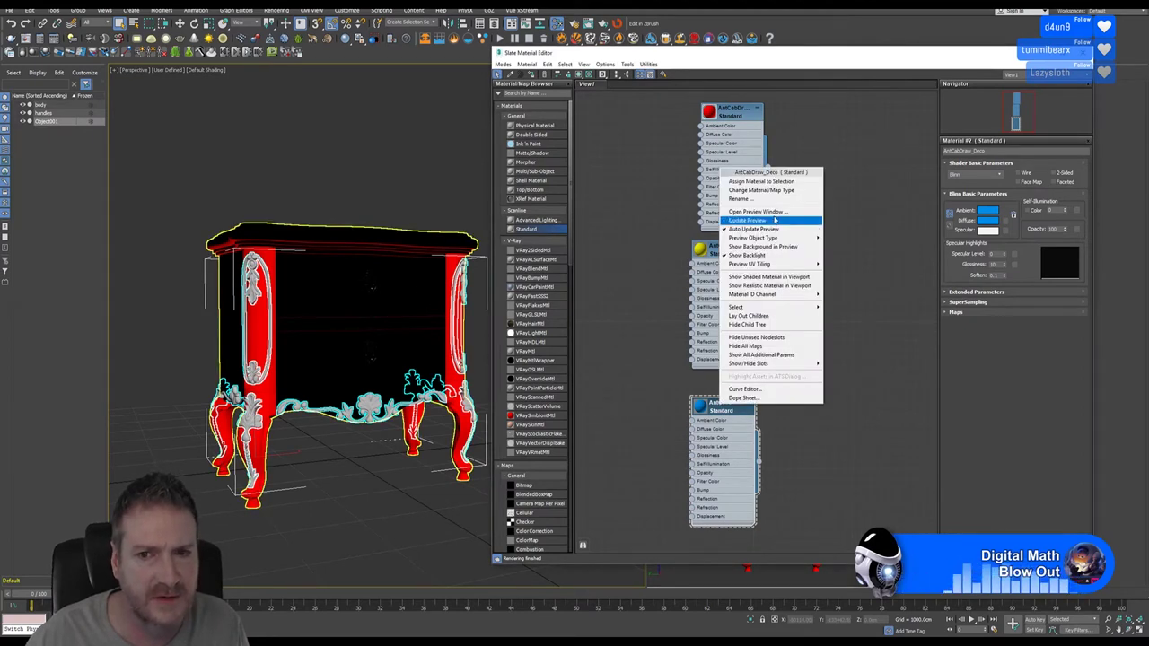
left_click(768, 182)
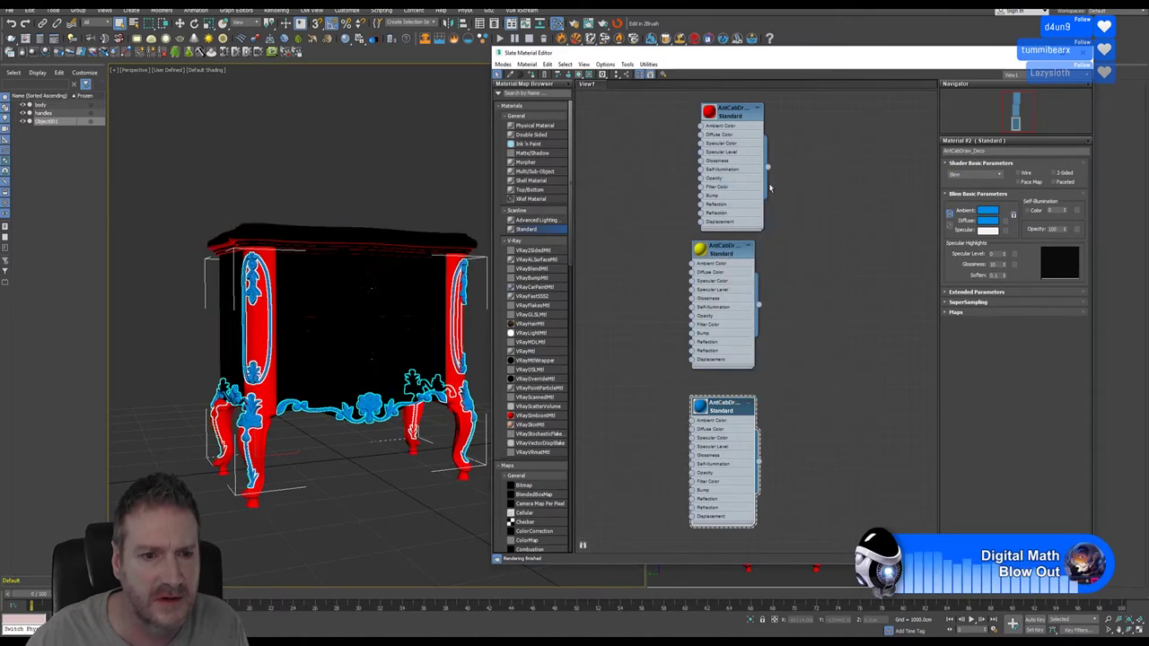
Step: Assign the yellow AntCabDraw_Handles material to the drawer handles and close the Slate Material Editor
left_click(372, 285)
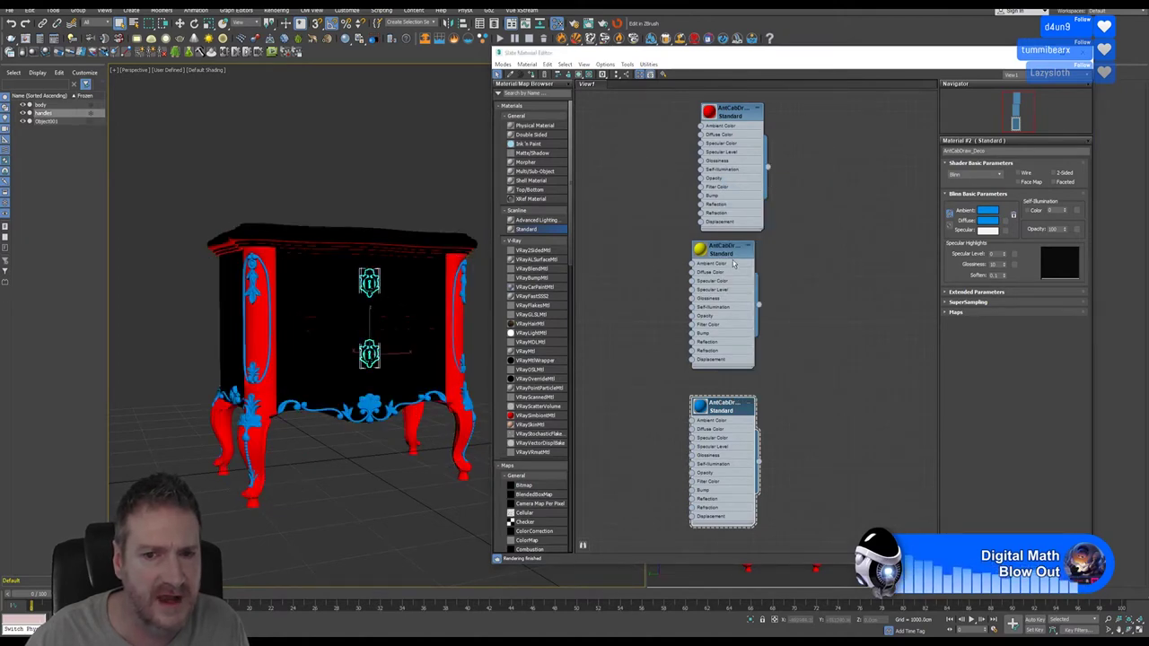
left_click(719, 255)
right_click(724, 253)
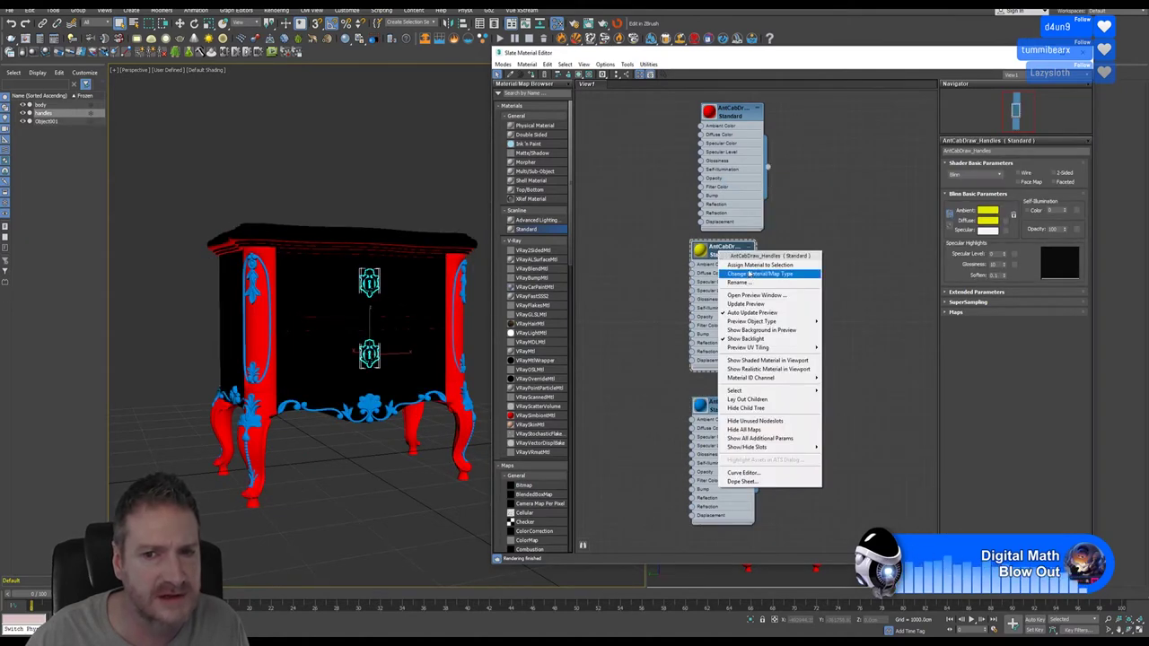
left_click(758, 264)
left_click(1082, 53)
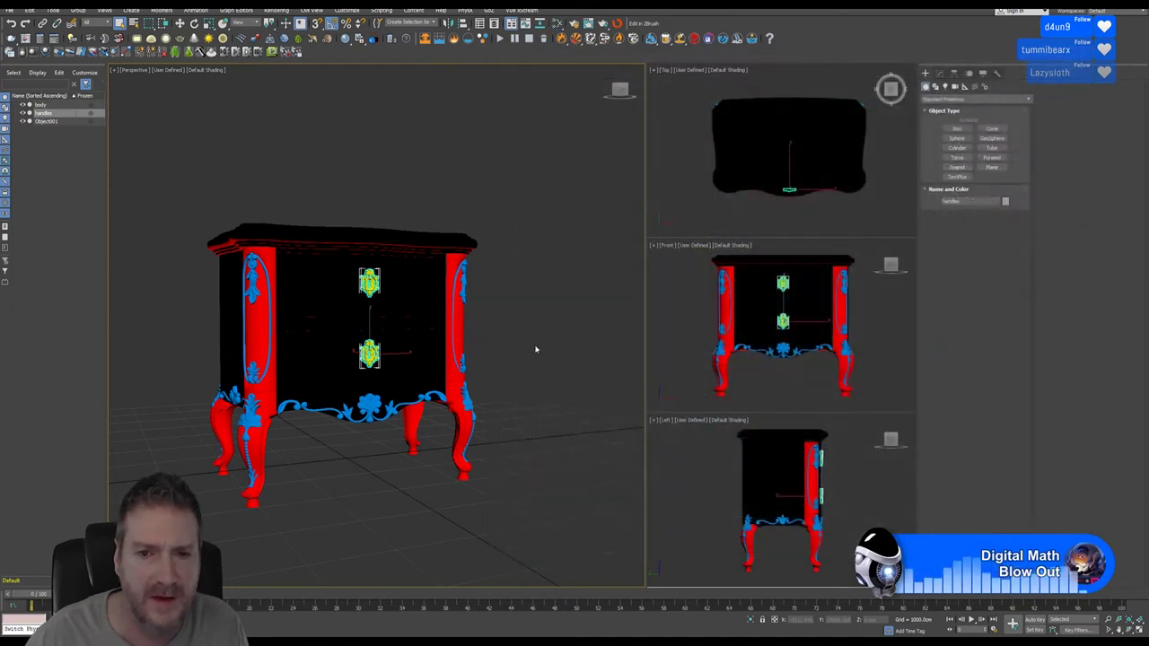
Step: Select the cabinet body and collapse its Unwrap UVW modifier into the Editable Poly
middle_click_drag(510, 312, 556, 313)
scroll(286, 325, "up", 5)
middle_click_drag(383, 300, 299, 277)
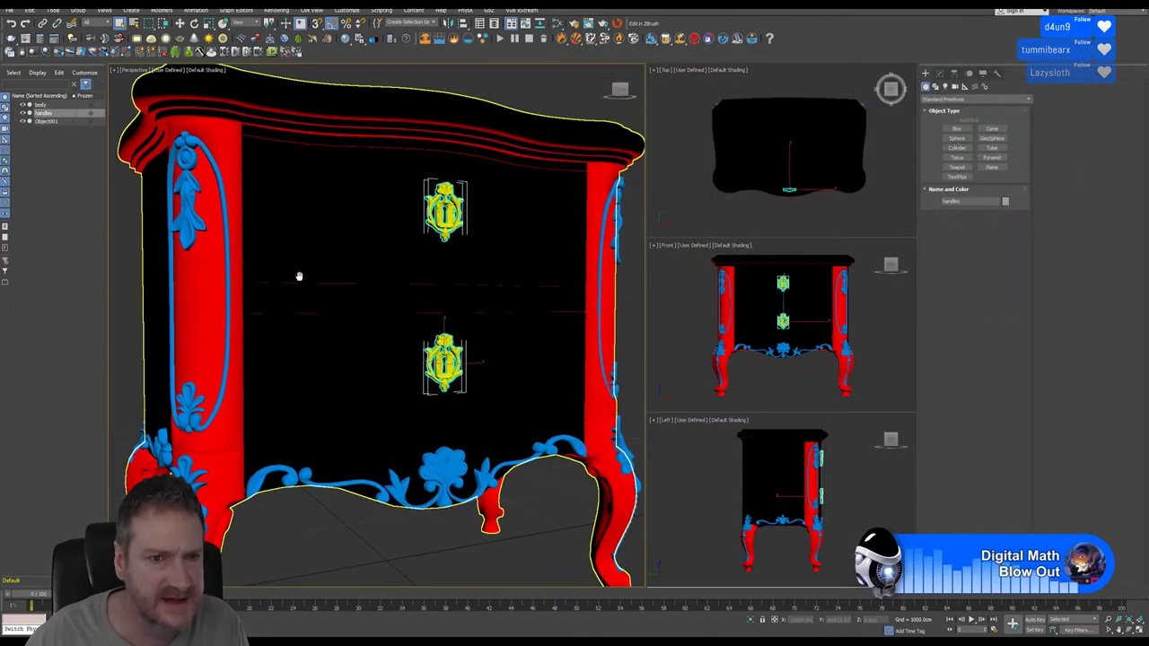
scroll(298, 276, "down", 5)
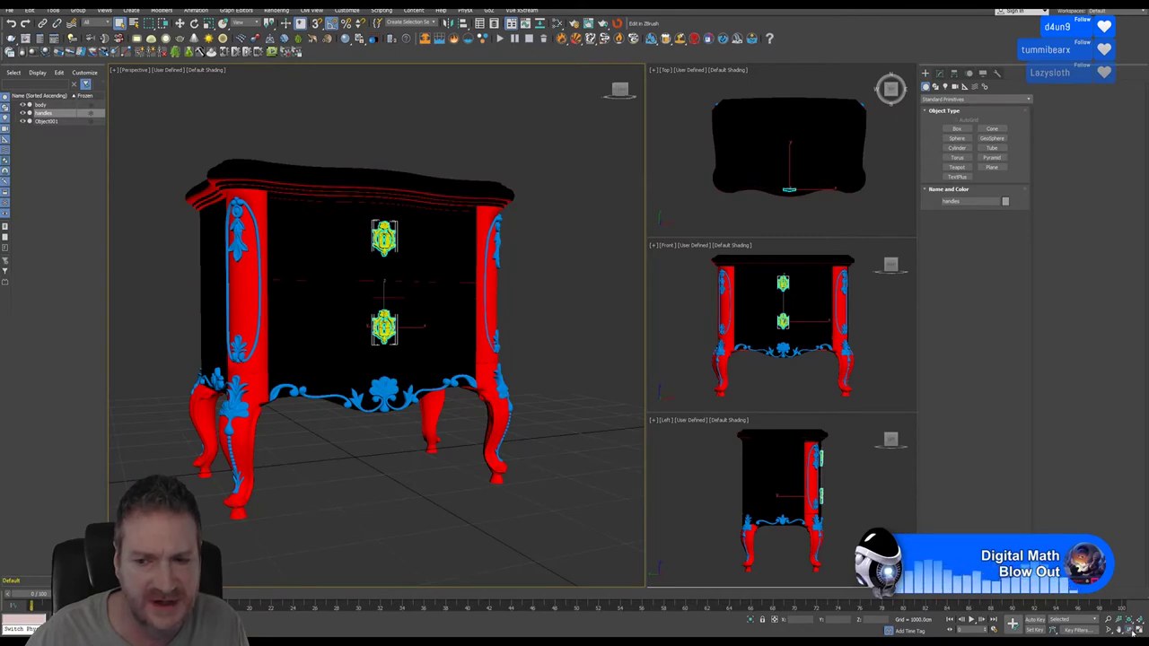
mouse_move(359, 339)
middle_mouse_down("alt")
mouse_move(547, 323)
mouse_move(410, 338)
mouse_move(372, 324)
middle_mouse_up("alt")
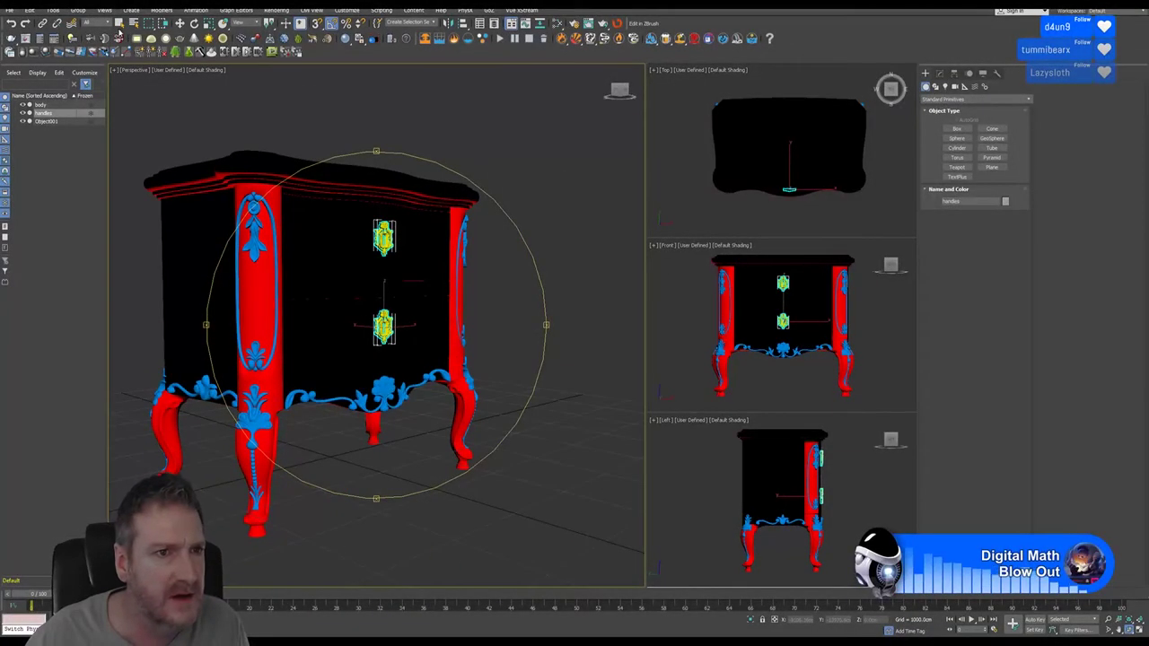
left_click(379, 173)
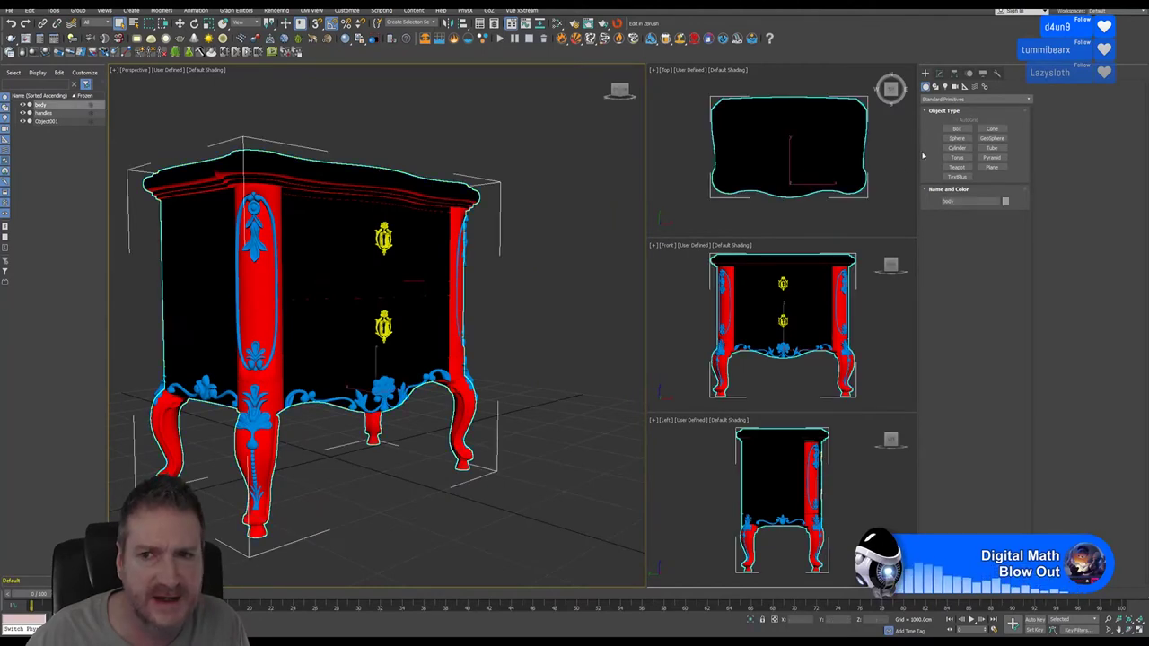
left_click(940, 73)
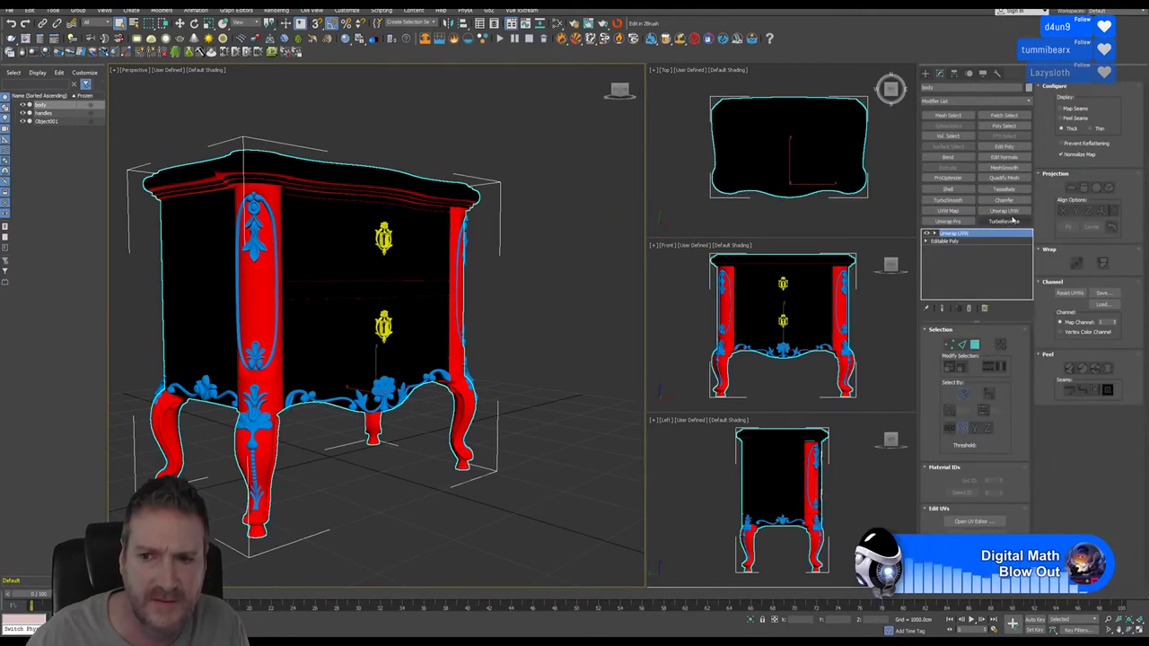
right_click(968, 234)
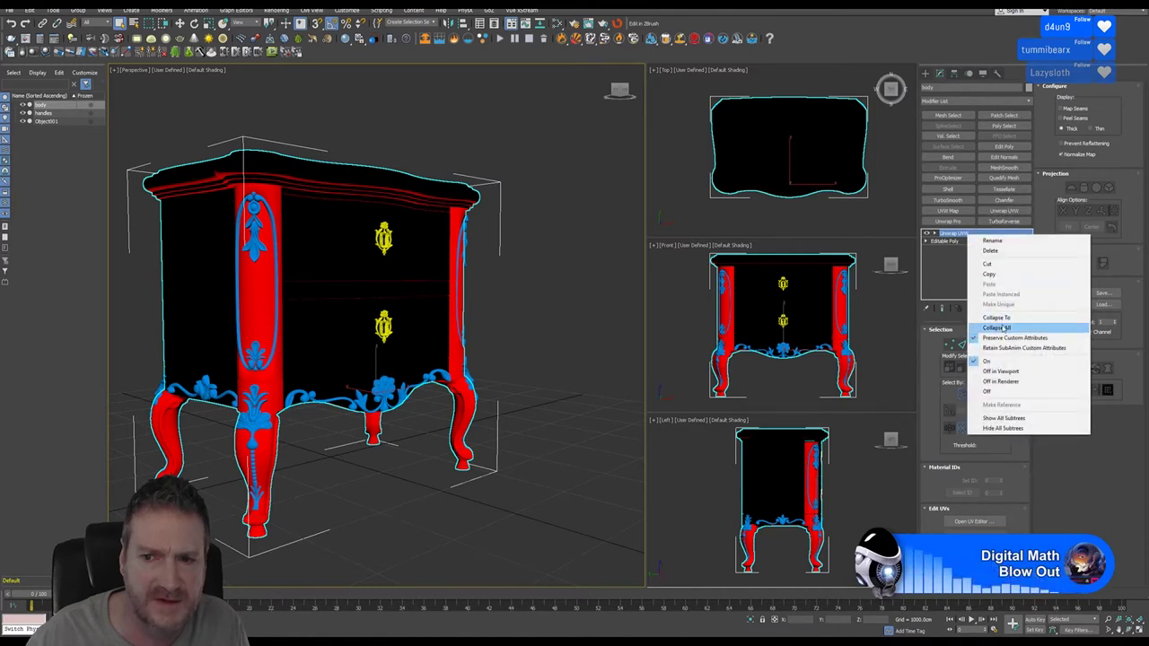
left_click(995, 317)
left_click(623, 353)
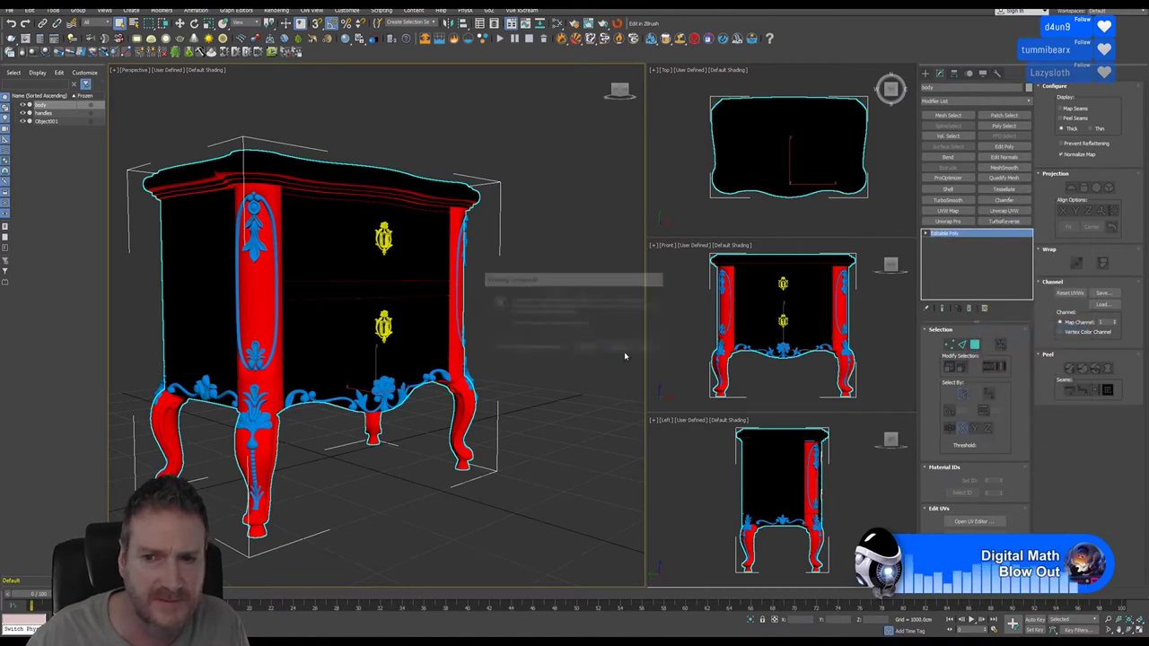
Step: At element level, select all elements of the cabinet body and exclude the legs and corner columns from the selection
left_click(993, 341)
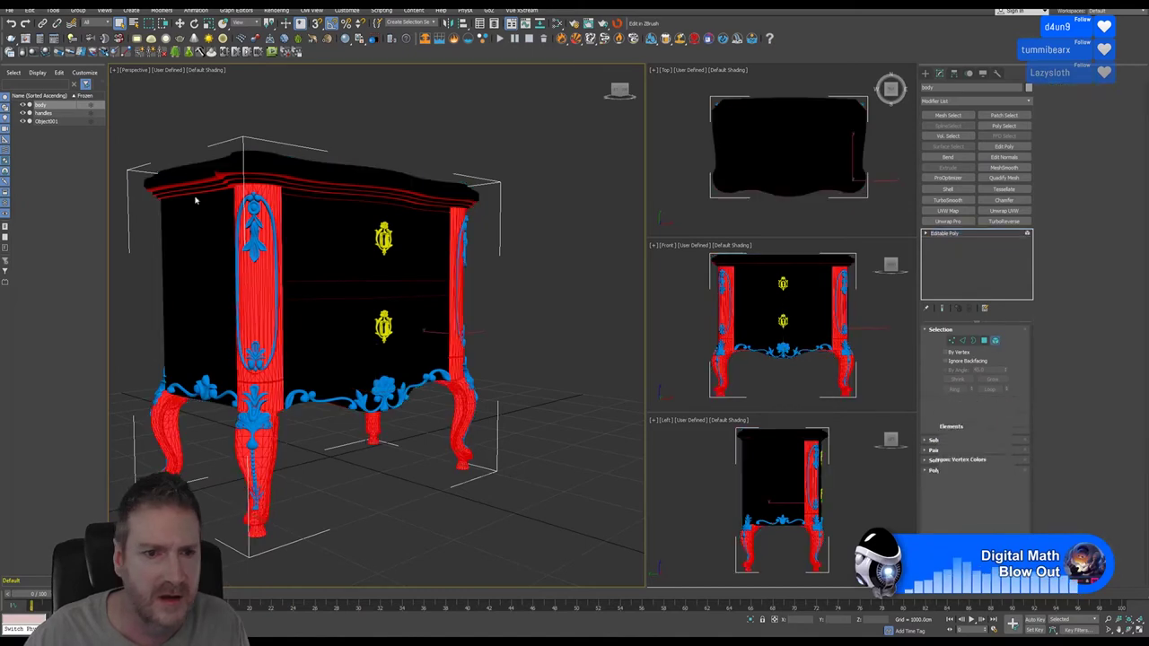
middle_click_drag(366, 216, 425, 225)
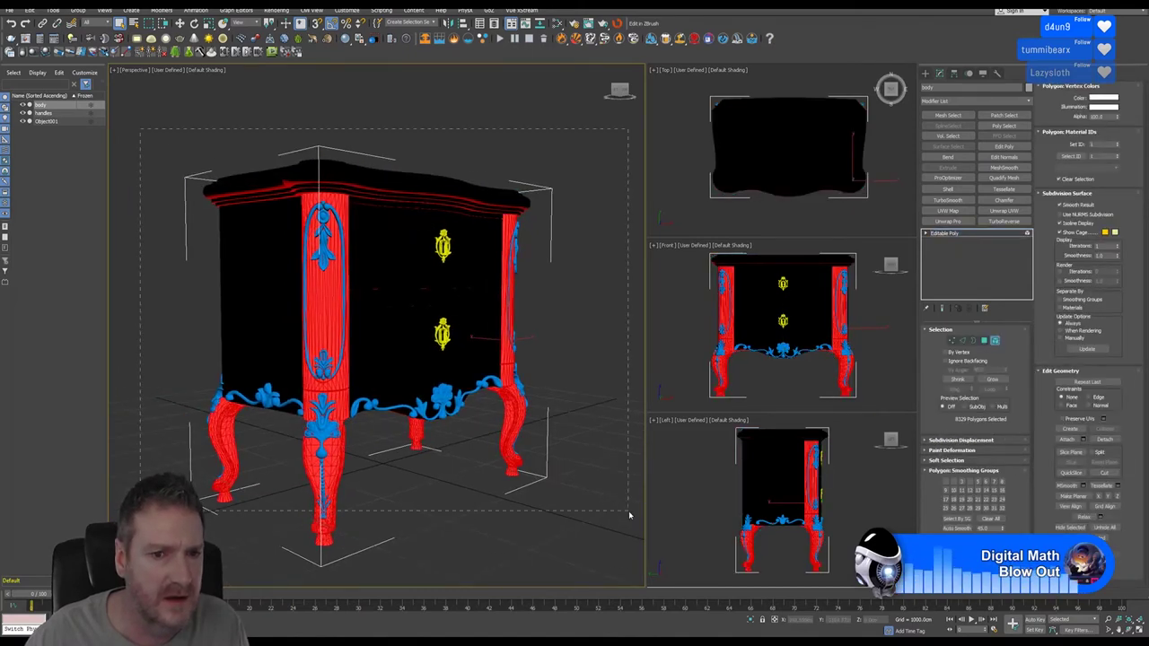
key("ctrl+a")
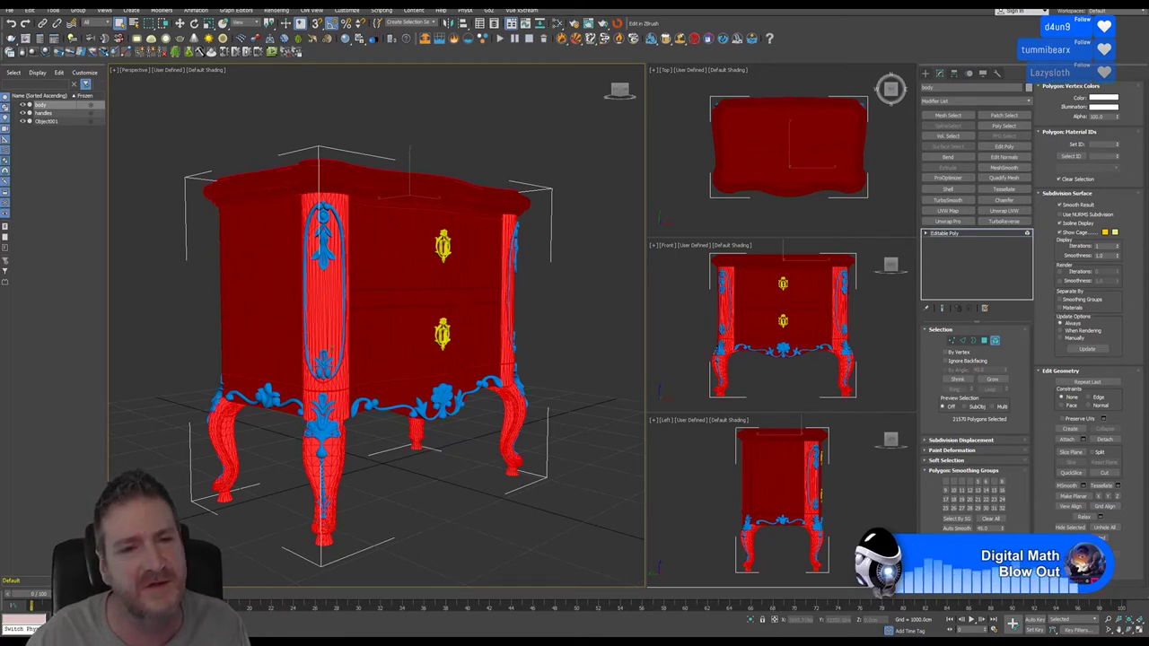
scroll(382, 261, "up", 3)
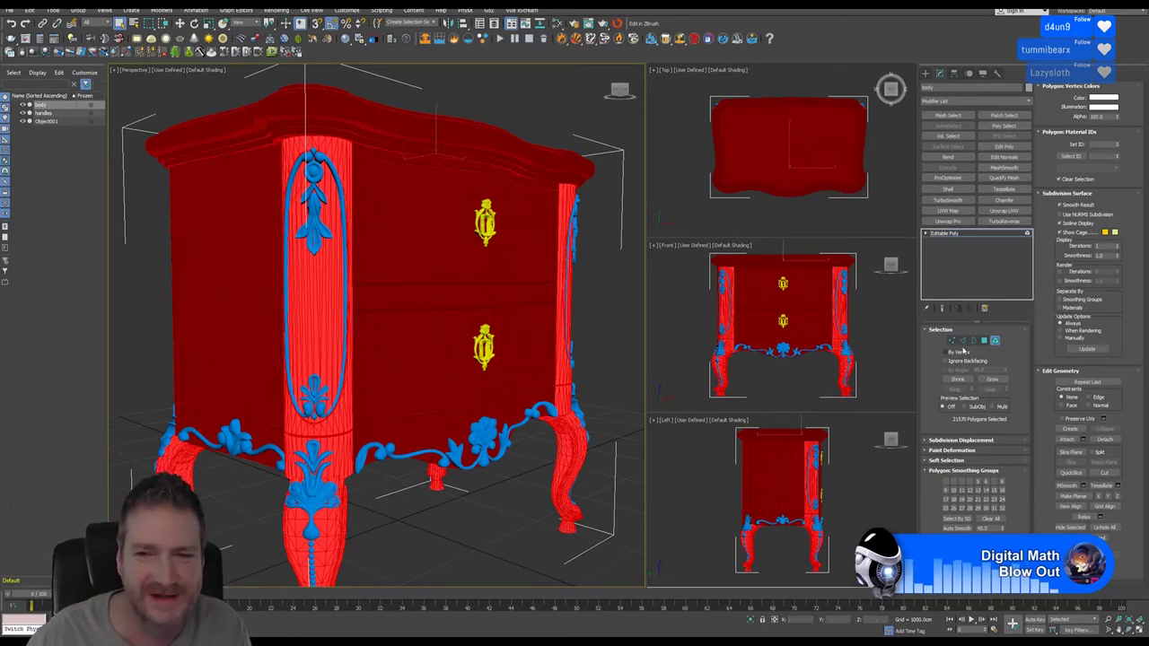
left_click(337, 533, "alt")
left_click(334, 449, "alt")
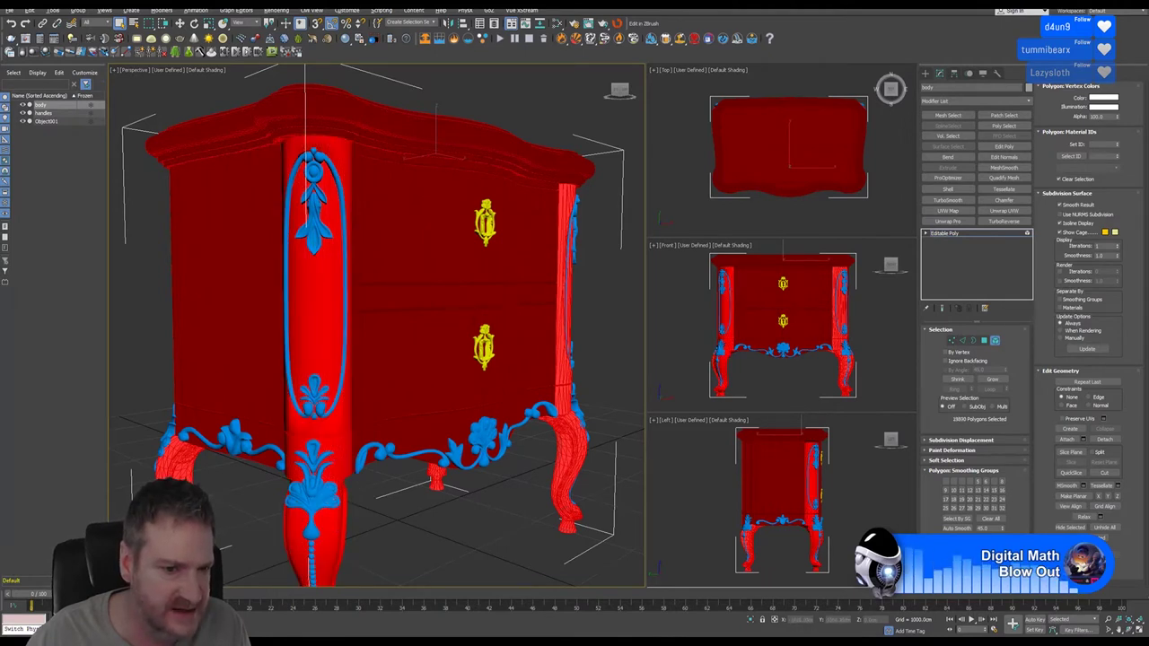
left_click(559, 442, "alt")
left_click(566, 296, "alt")
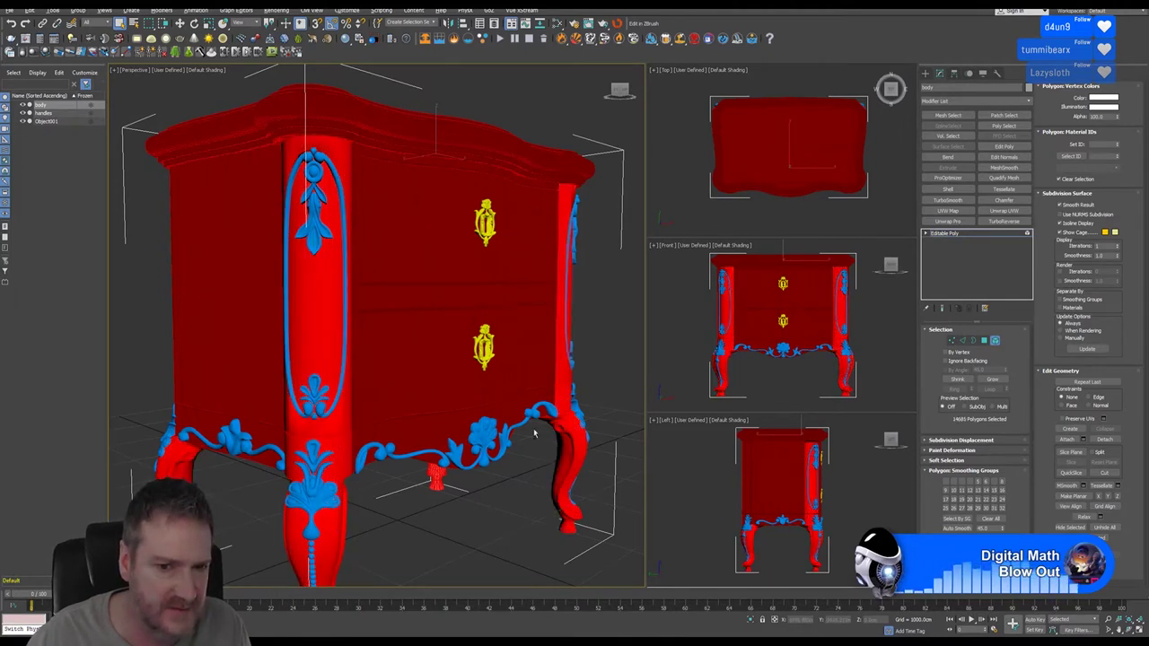
left_click(436, 478, "alt")
Step: Flip the normals of the selected dark case elements, check the cabinet from several angles and deselect the body
left_click(1135, 630)
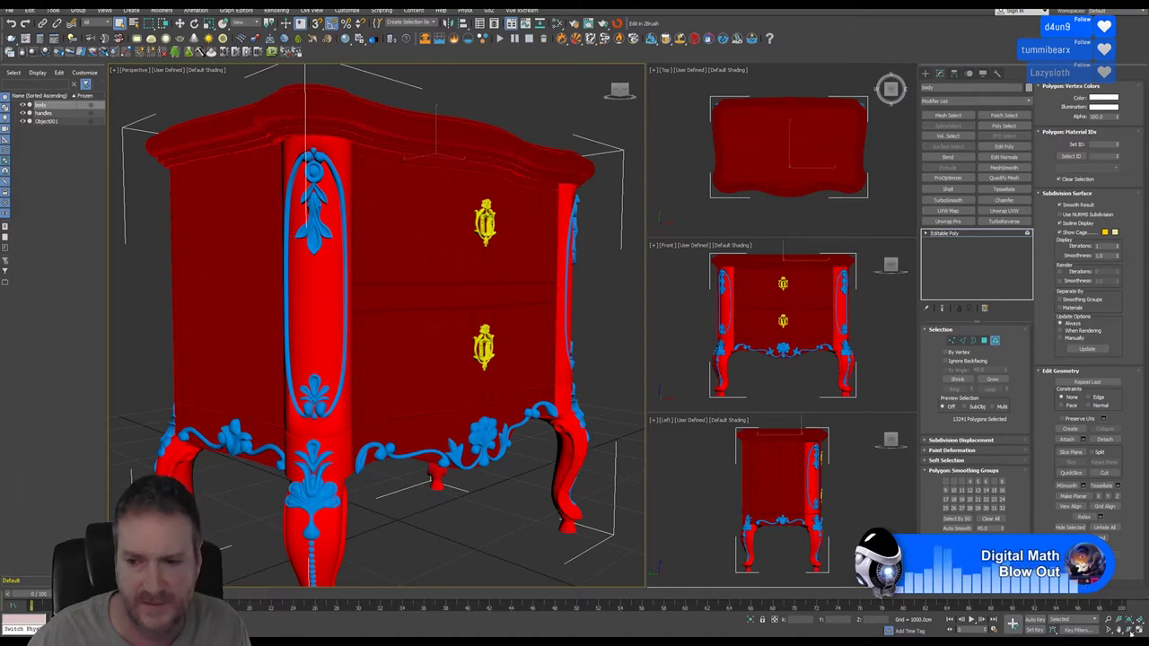
mouse_move(413, 348)
left_mouse_down()
mouse_move(232, 344)
mouse_move(402, 335)
mouse_move(404, 374)
mouse_move(415, 343)
left_mouse_up()
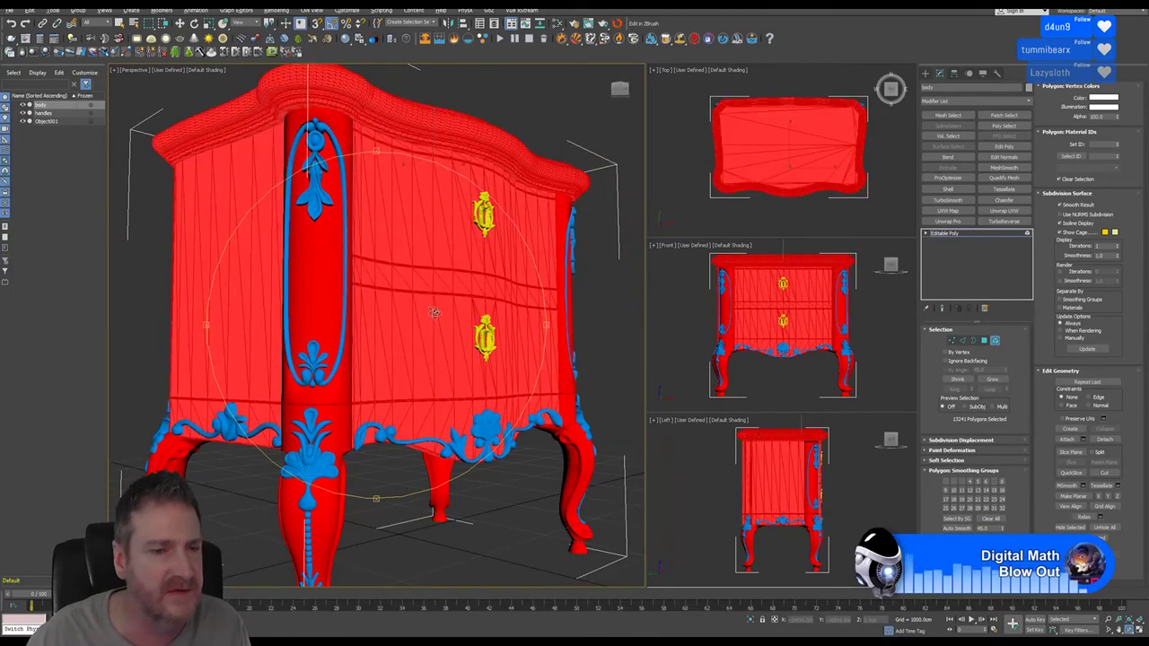
left_click_drag(429, 306, 418, 347)
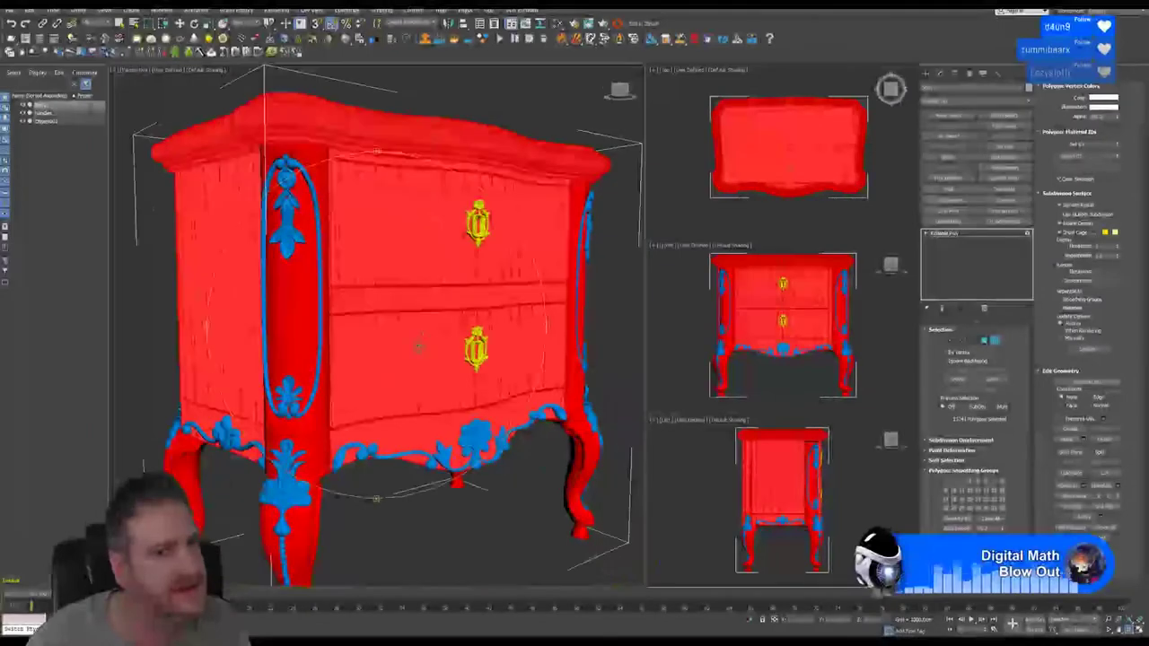
scroll(416, 356, "down", 3)
left_click(119, 22)
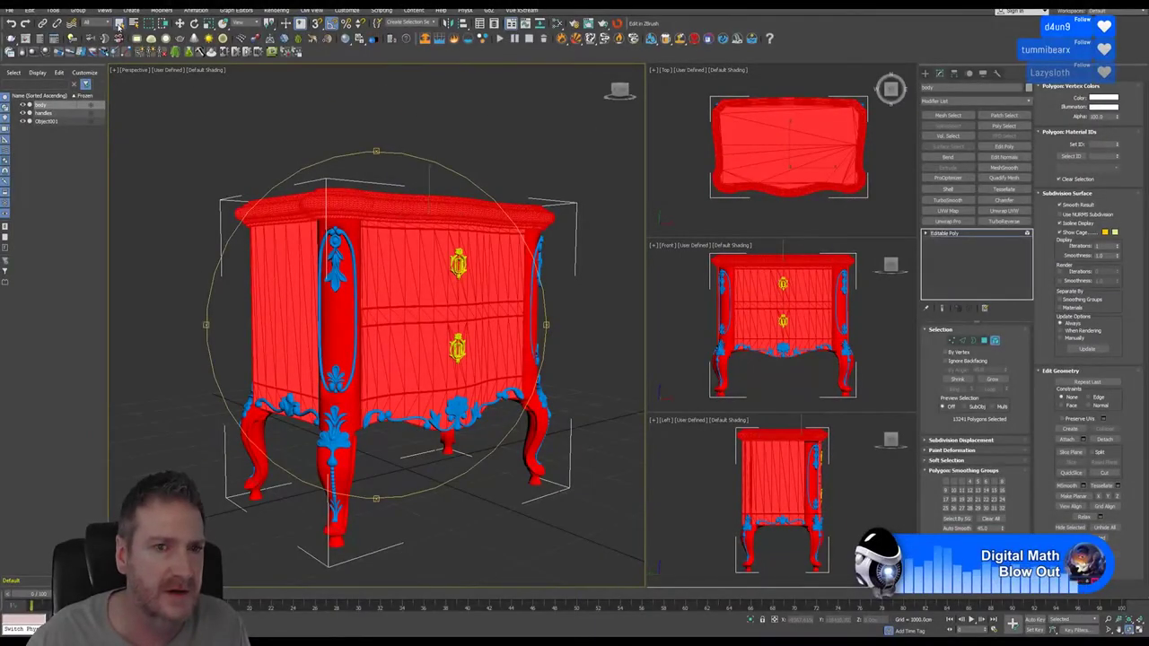
left_click(472, 140)
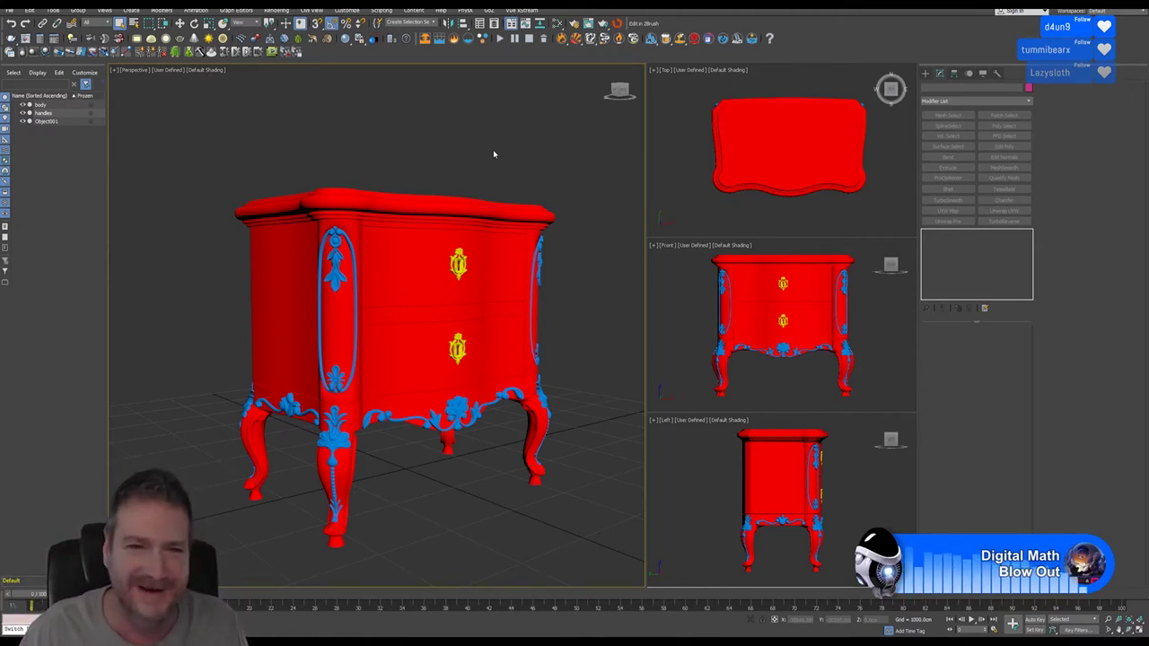
Step: Attach the drawer handles and the carved ornaments to the cabinet body, matching material IDs to material with condensed materials and IDs
middle_click_drag(488, 151, 499, 147)
left_click(505, 216)
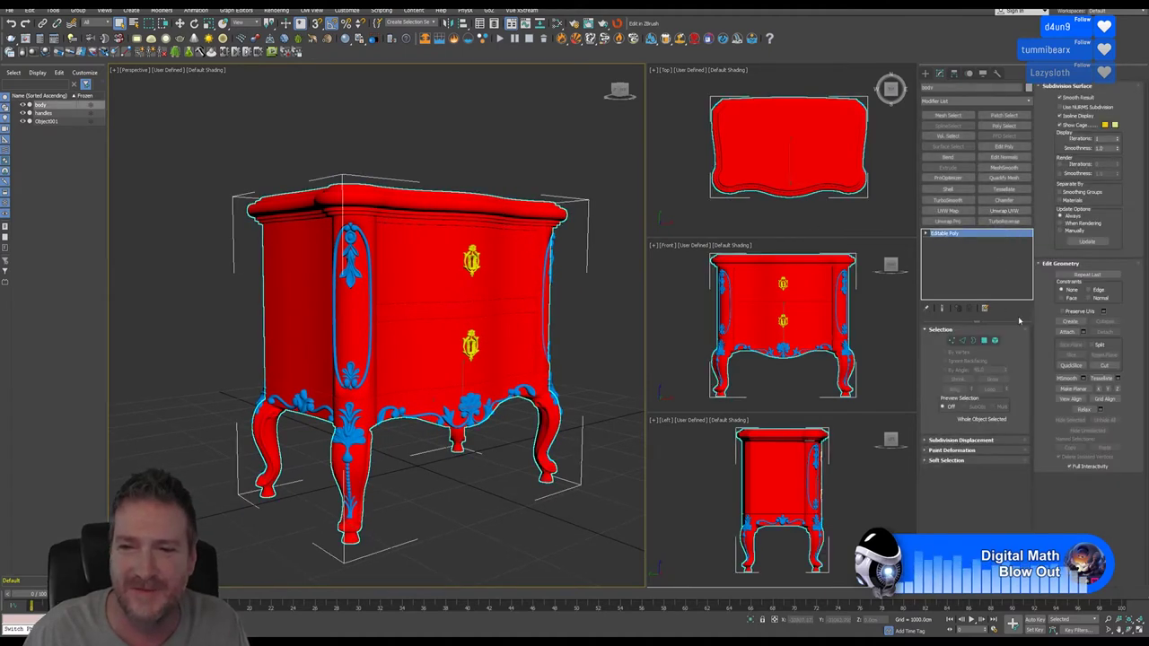
left_click(1067, 332)
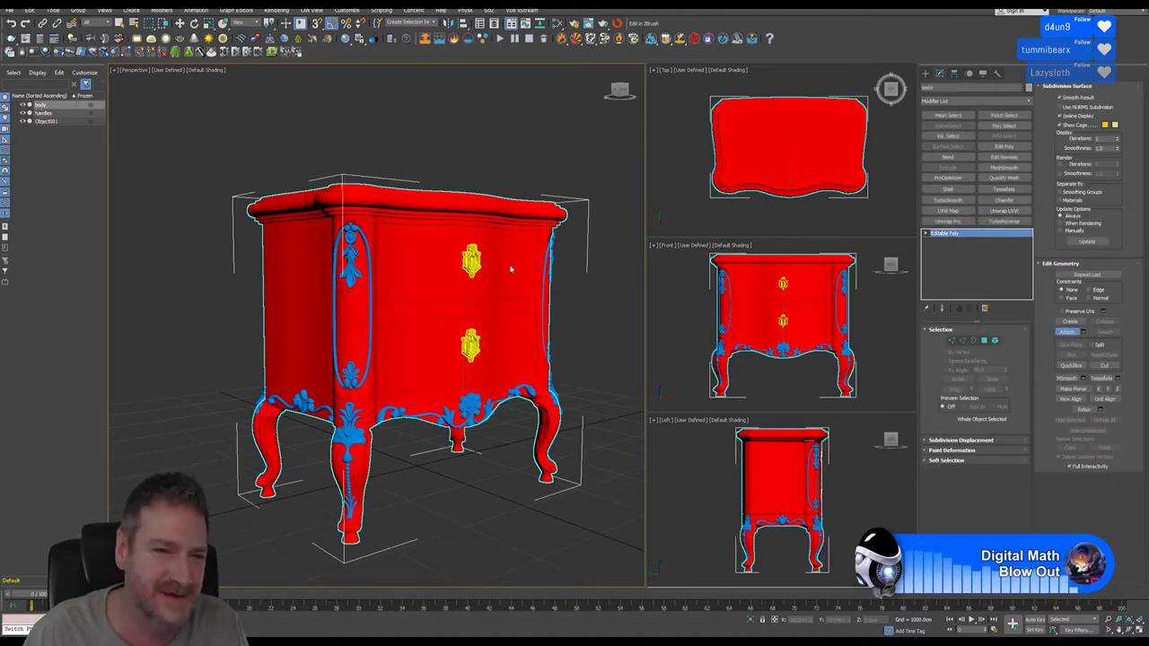
left_click(471, 260)
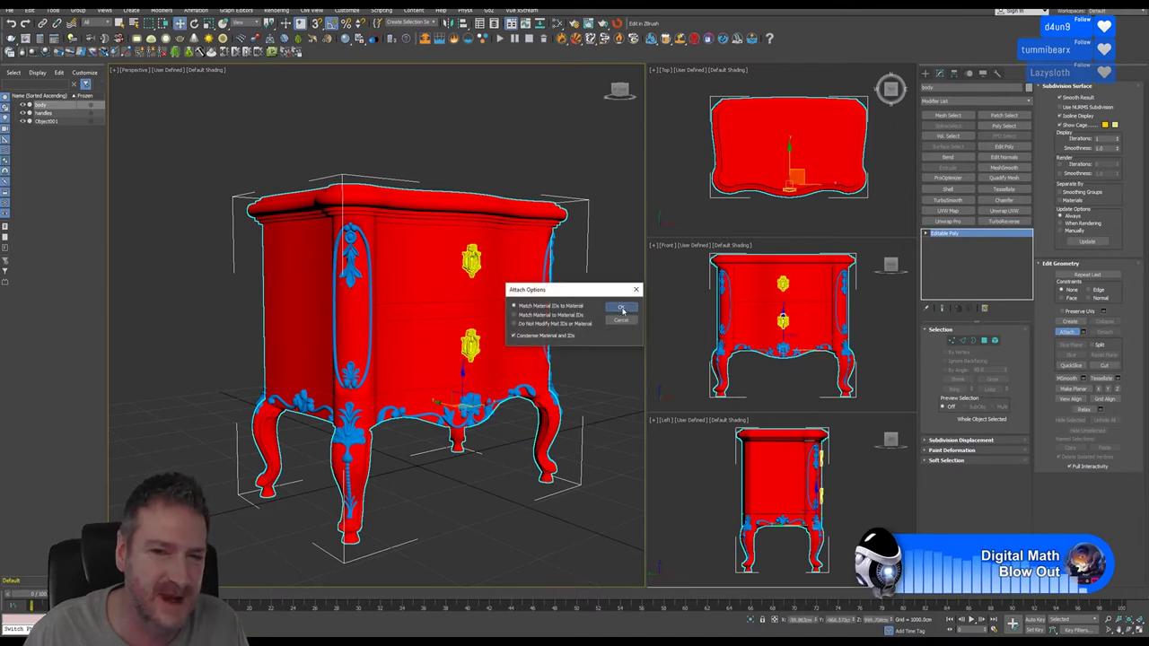
left_click(615, 311)
left_click(351, 268)
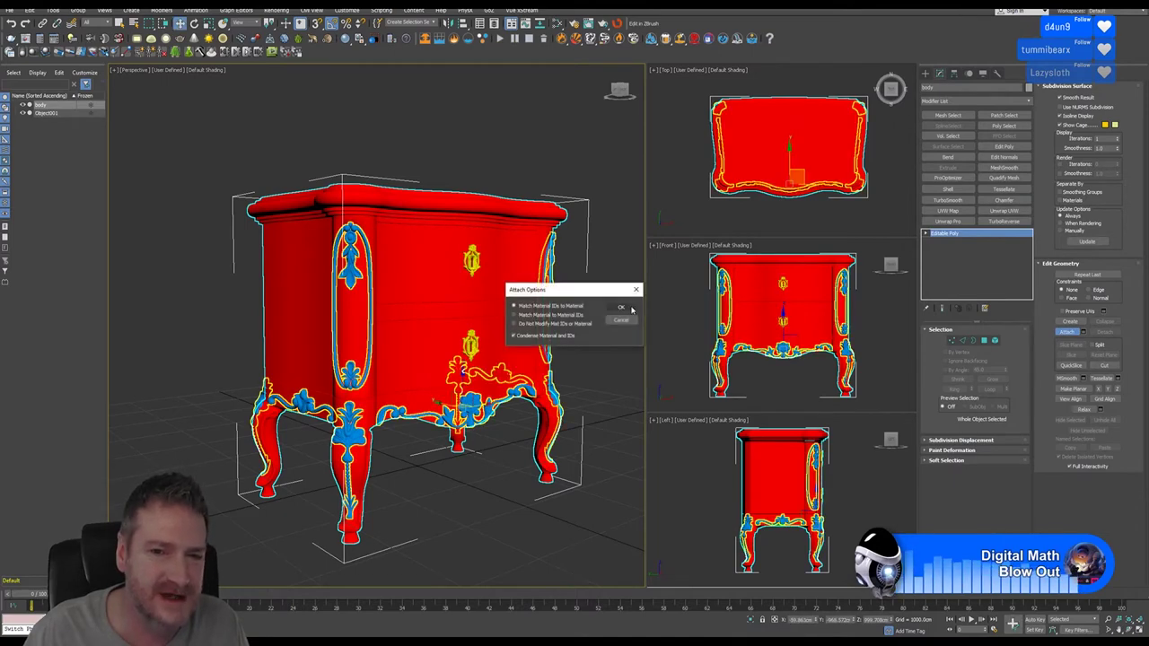
left_click(616, 310)
left_click(1065, 335)
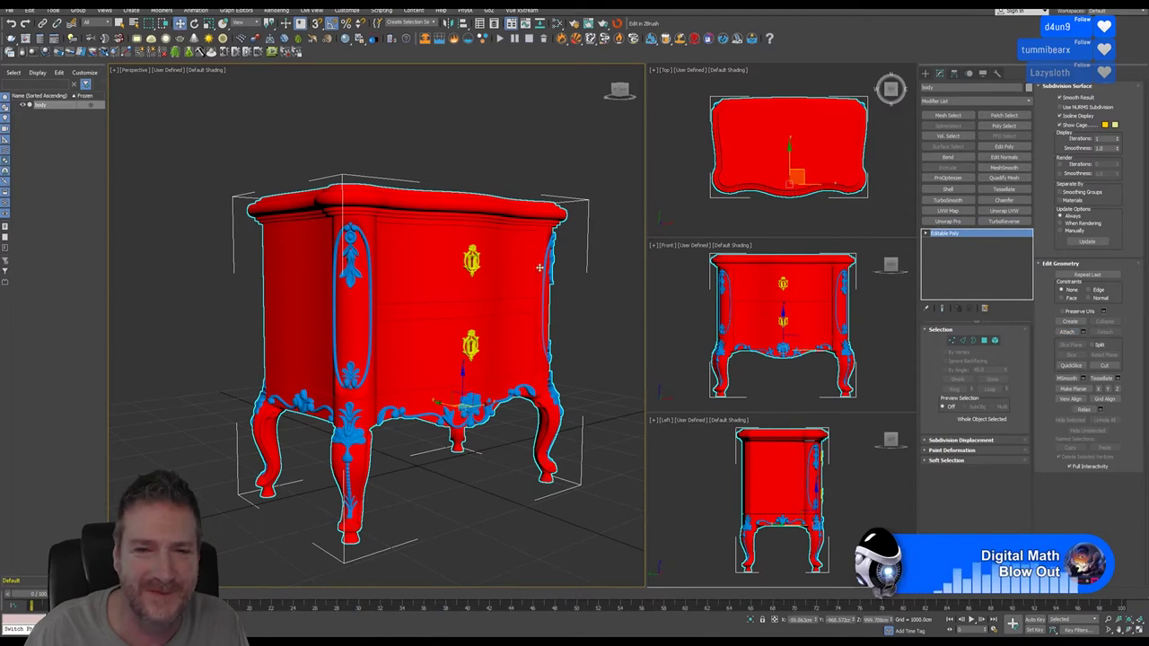
Step: Centre the combined cabinet's pivot on the object and lower it to the base of the legs
middle_click_drag(313, 121, 294, 128)
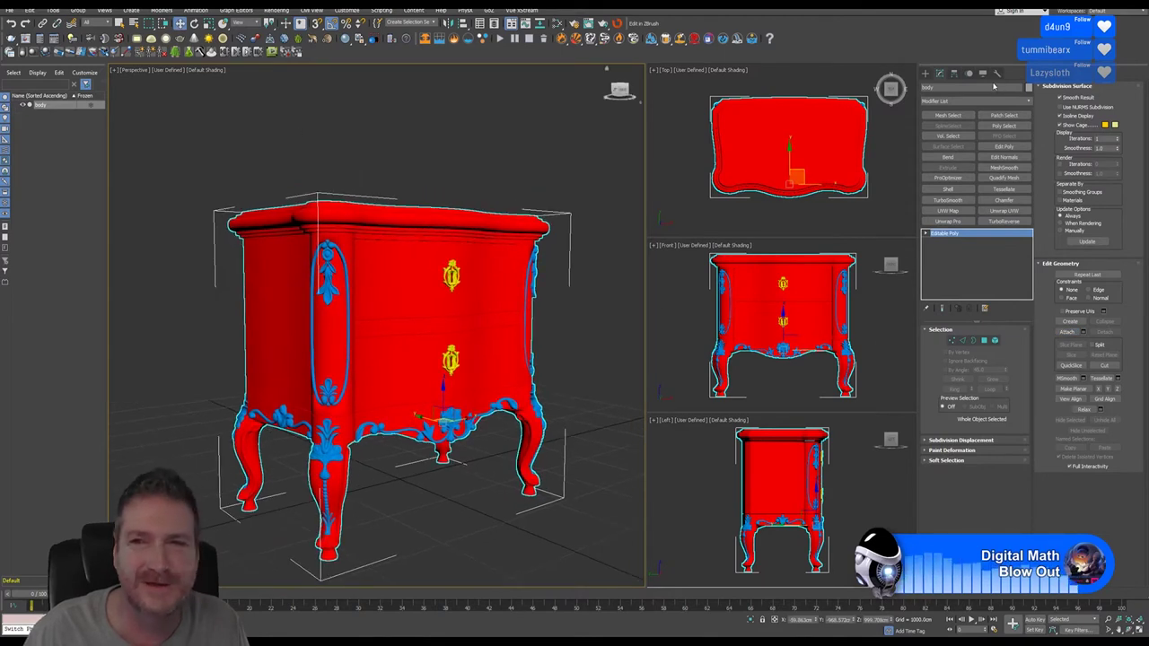
left_click(953, 73)
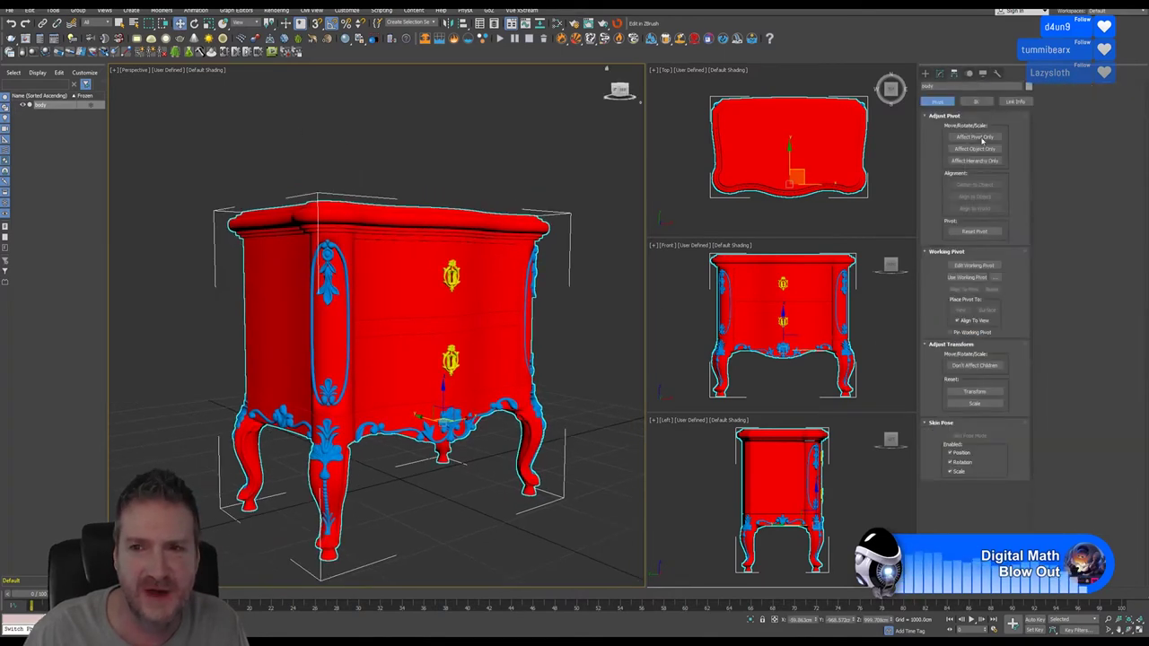
left_click(973, 137)
left_click(974, 184)
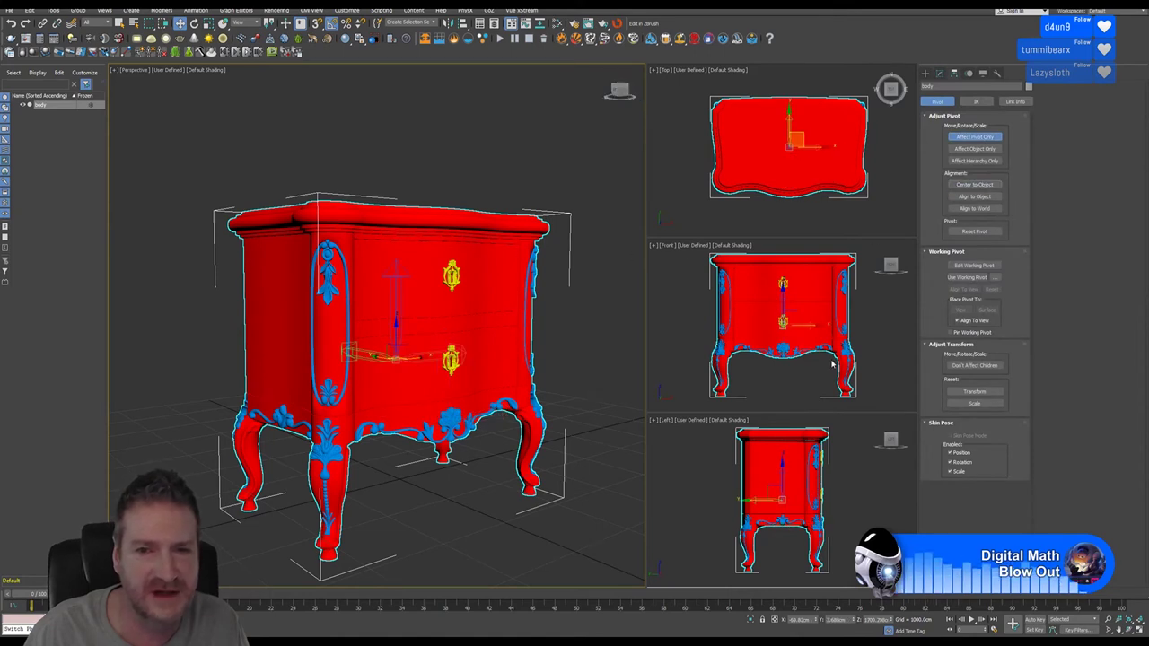
middle_click_drag(833, 357, 824, 337)
left_click_drag(781, 270, 778, 344)
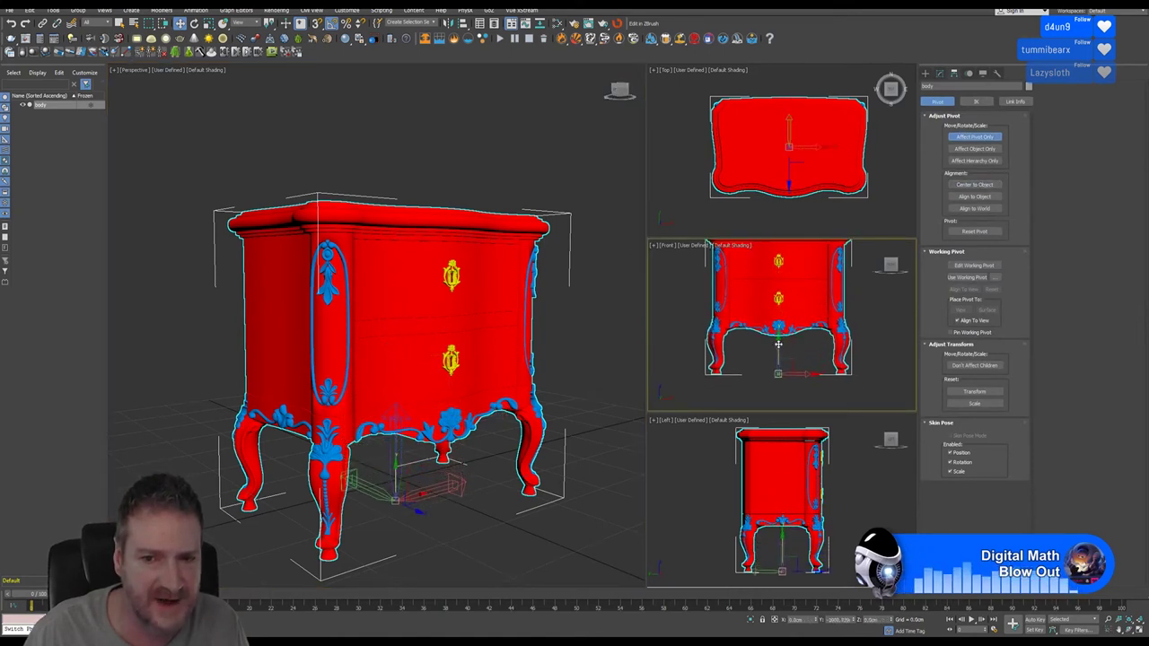
left_click(974, 136)
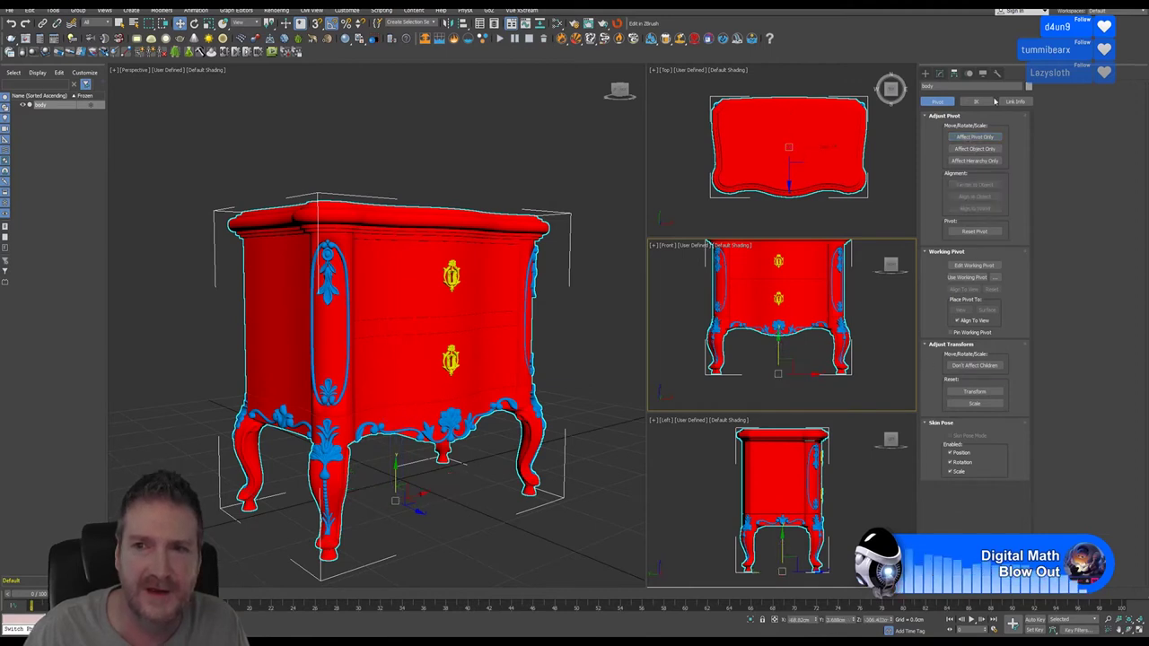
Step: Apply Reset XForm to the cabinet and collapse its whole modifier stack into the Editable Poly
left_click(998, 75)
left_click(974, 187)
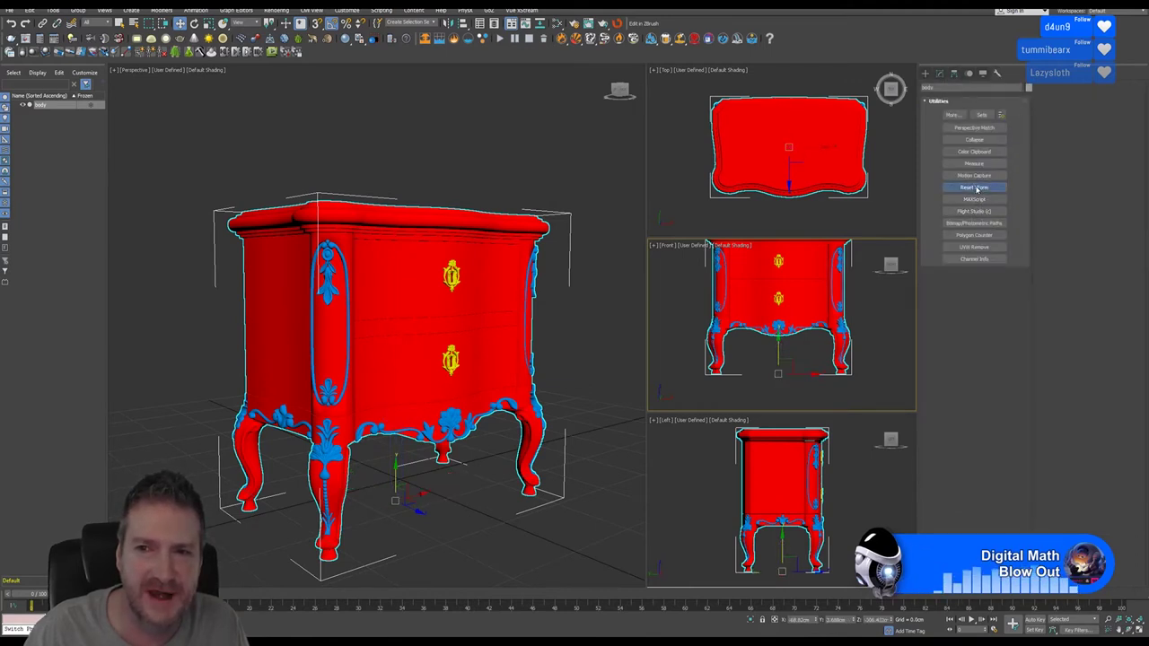
left_click(969, 289)
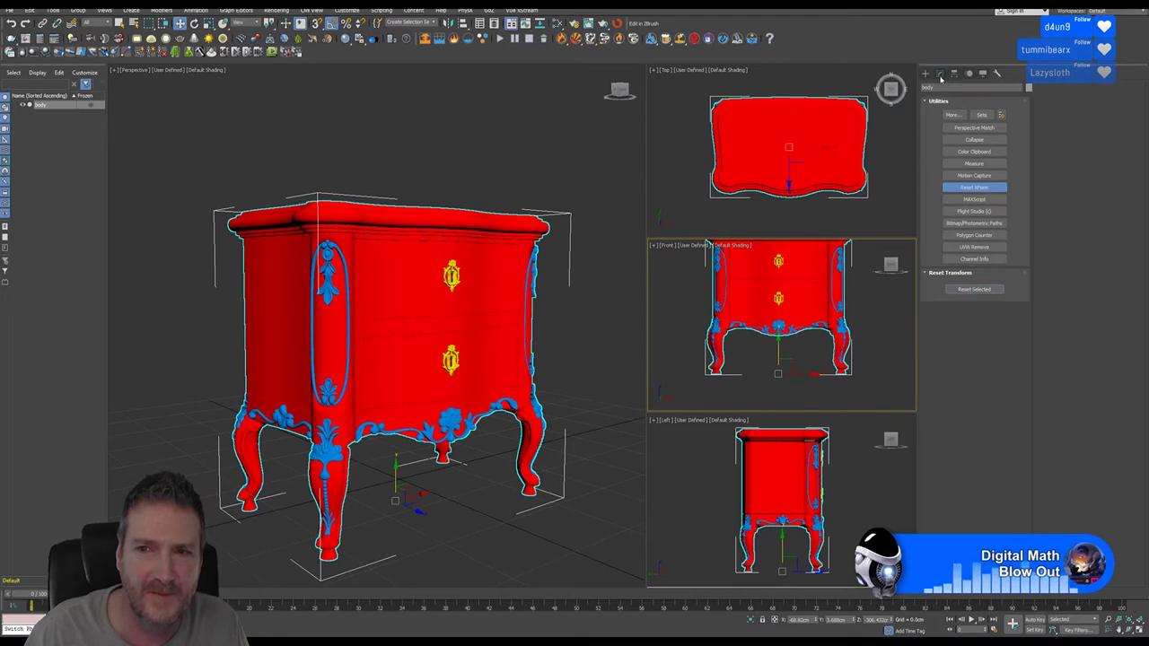
left_click(939, 74)
right_click(948, 233)
left_click(967, 323)
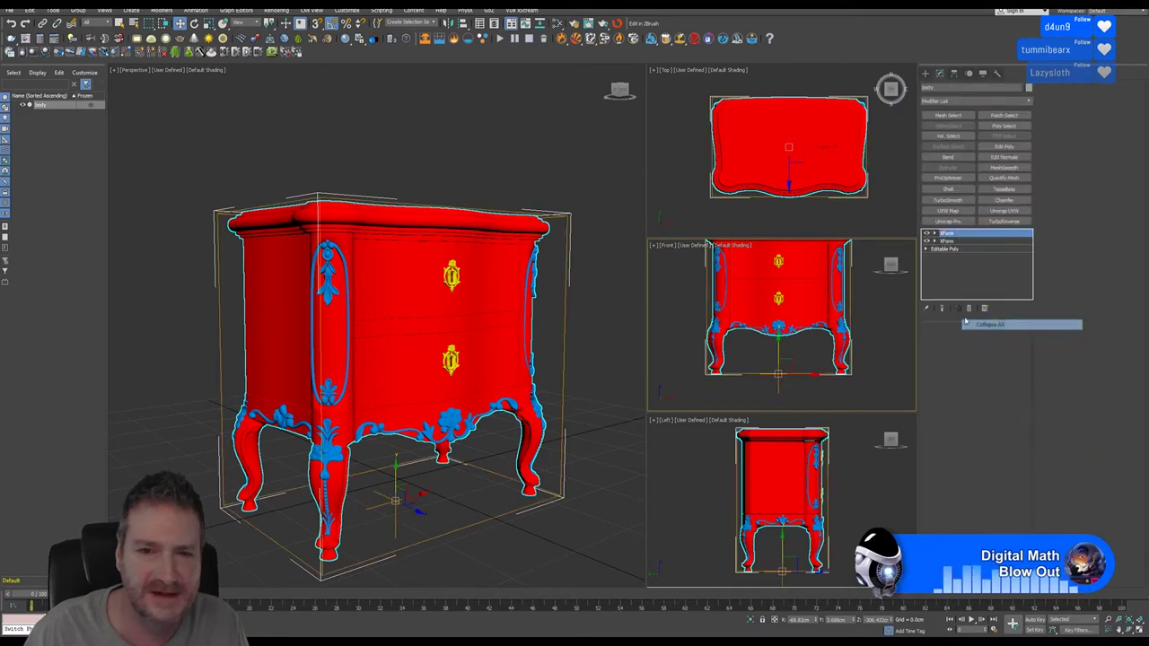
left_click(617, 349)
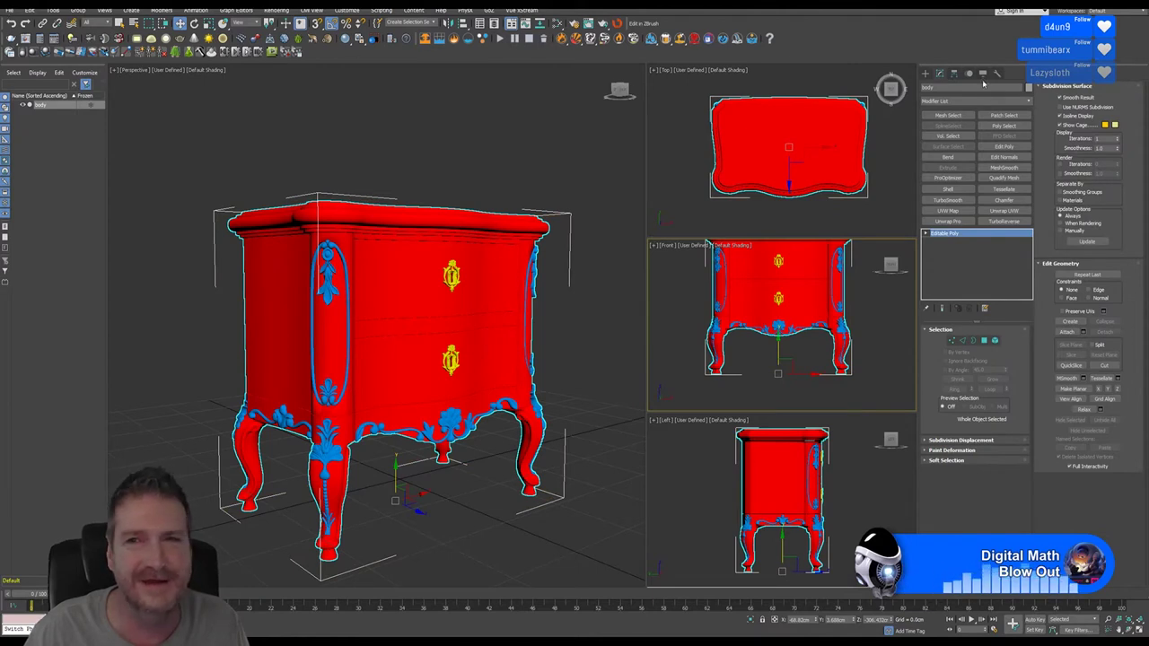
Step: Rename the combined cabinet object AntChestDraws
left_click(941, 88)
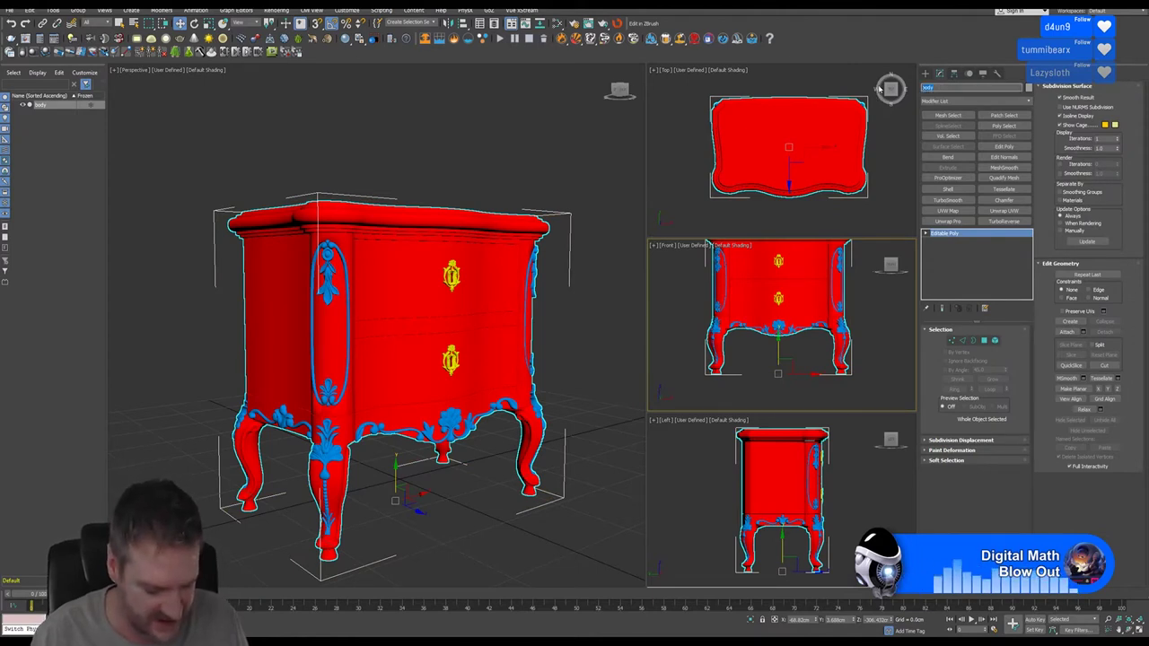
type("Nig")
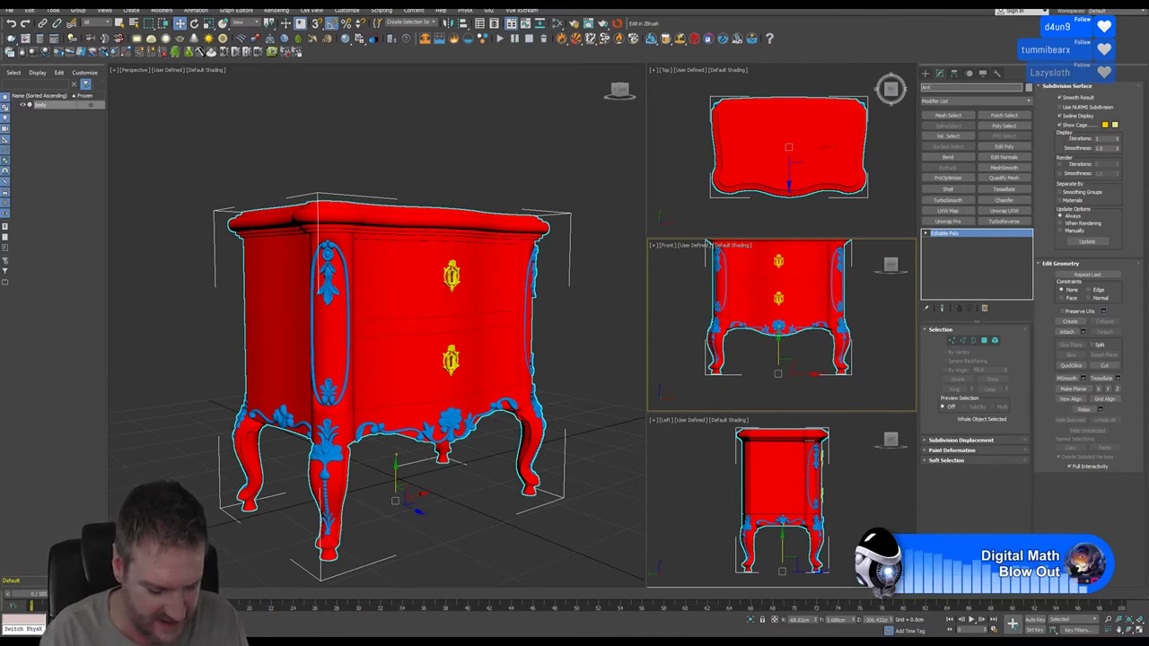
type("ChestDr")
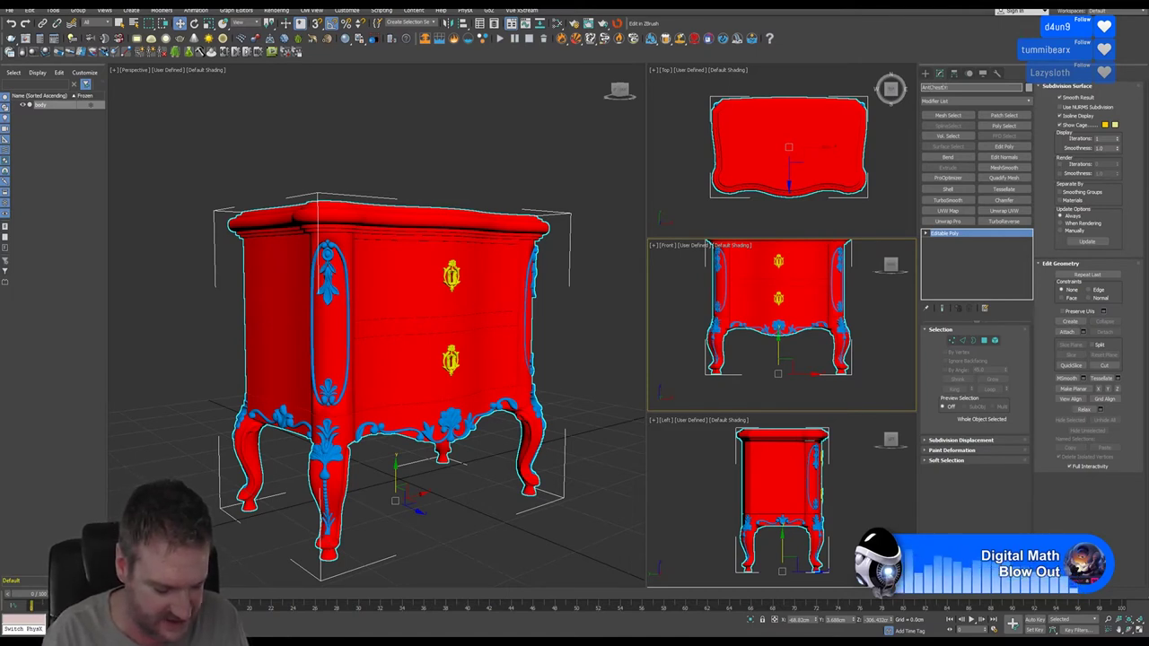
type("aws")
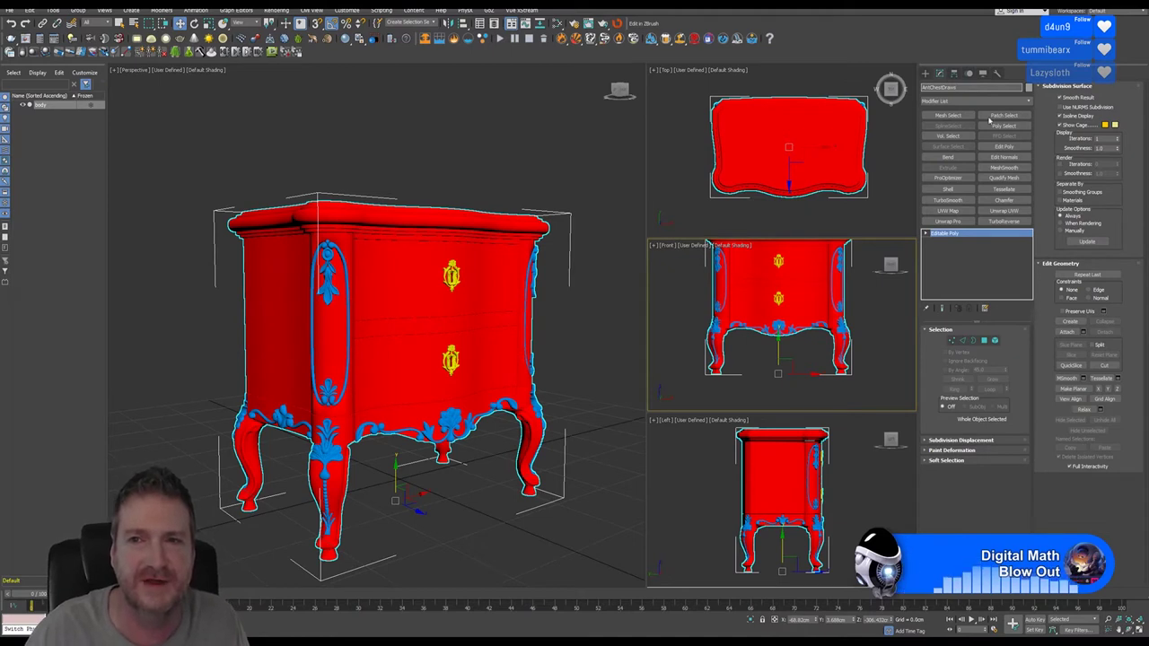
Step: Export the selected cabinet as the FBX file AntChestDraws into the Antique Side Table folder under Interior Furniture
left_click_drag(964, 87, 922, 87)
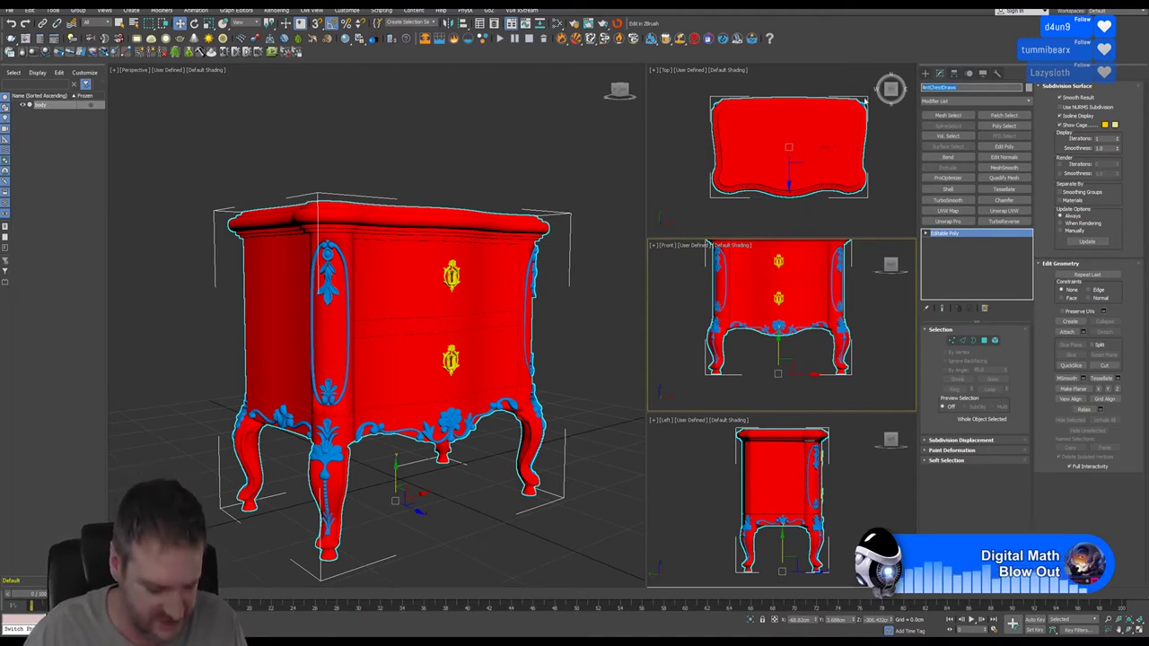
left_click(8, 11)
mouse_move(54, 146)
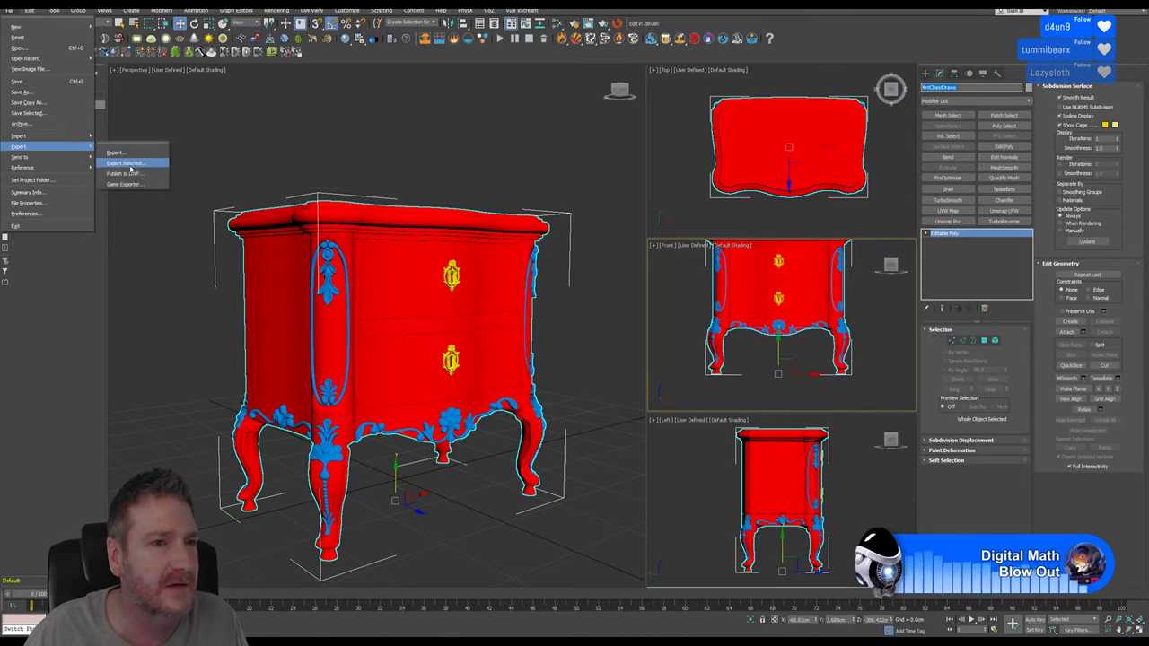
left_click(130, 167)
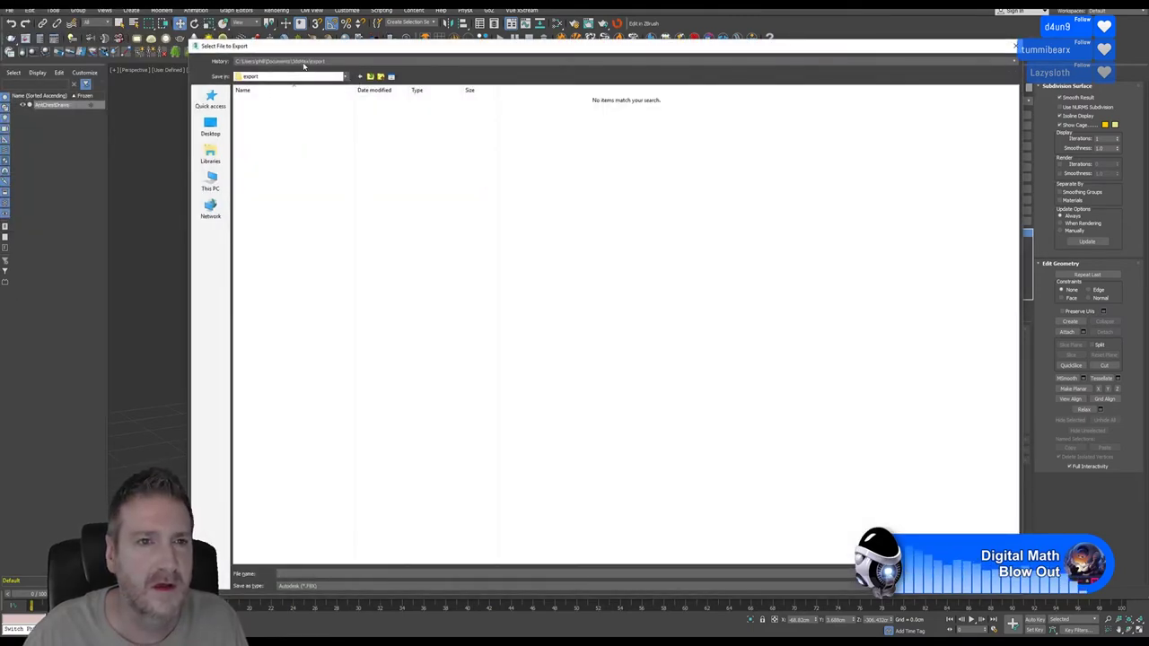
left_click(303, 62)
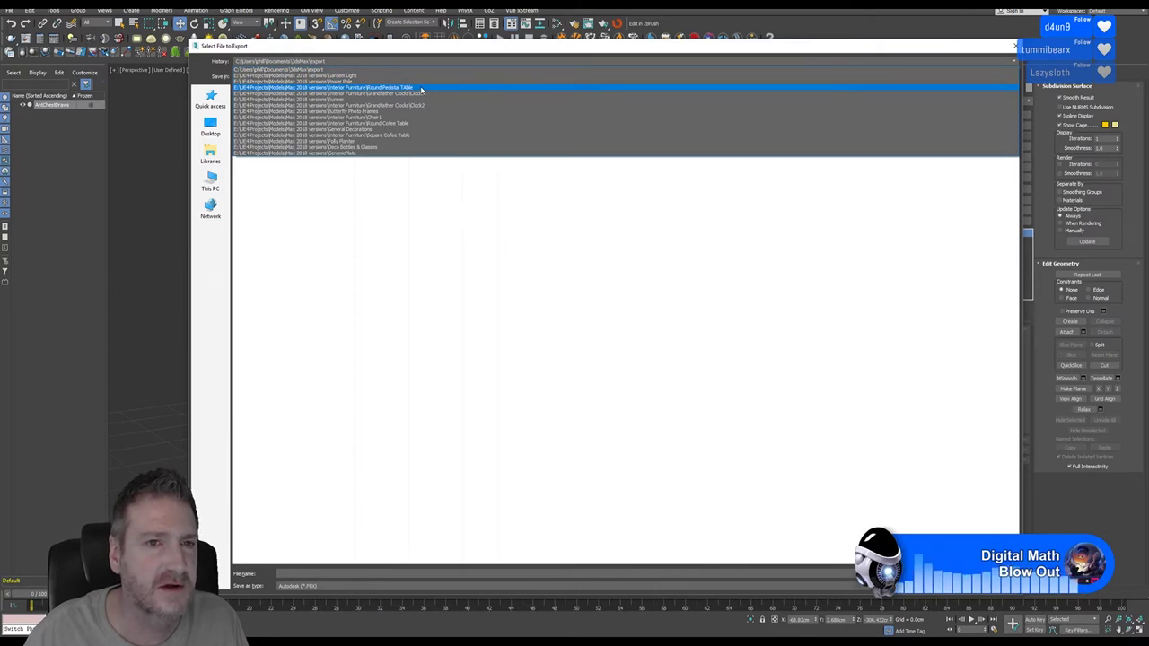
left_click(420, 89)
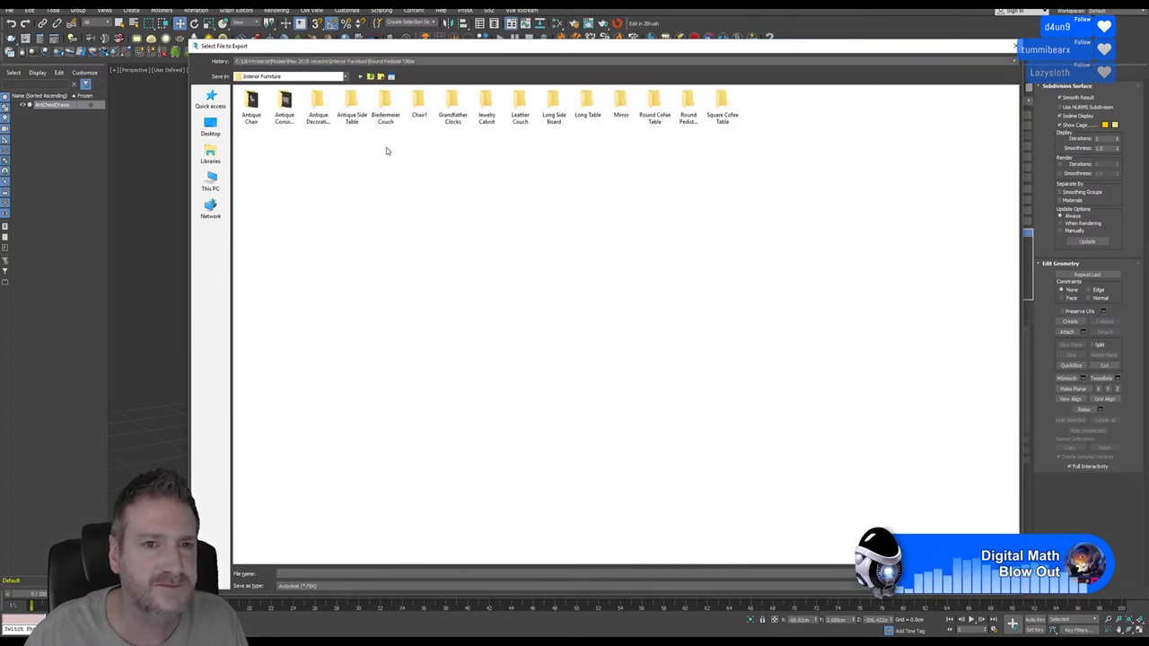
left_click(353, 112)
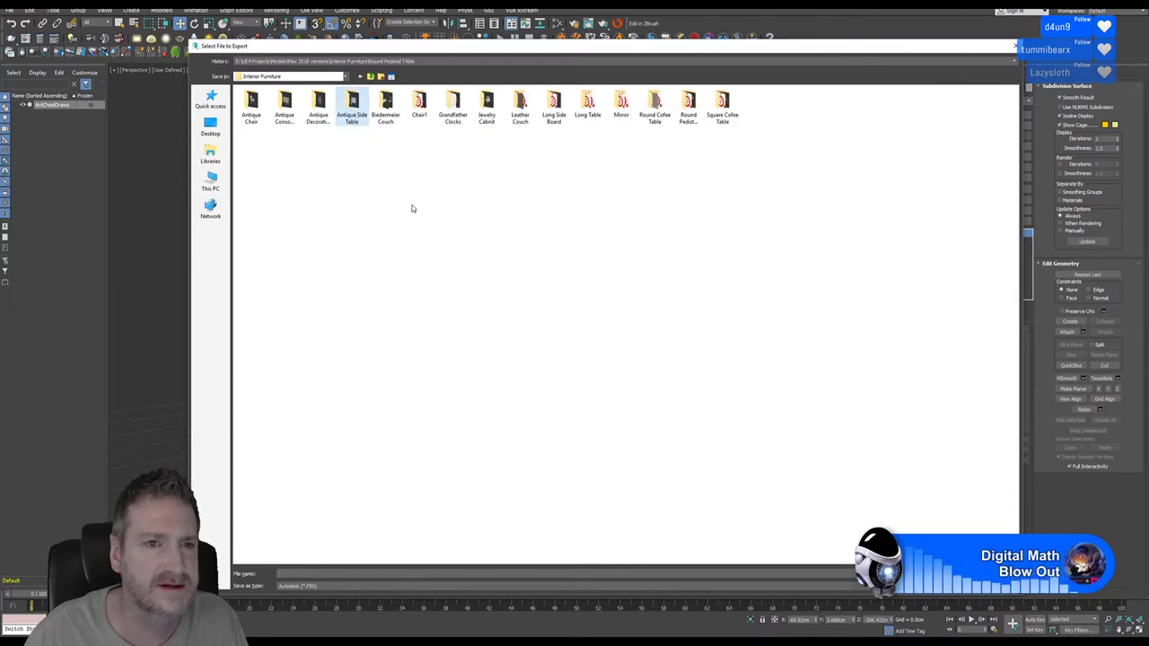
key("Return")
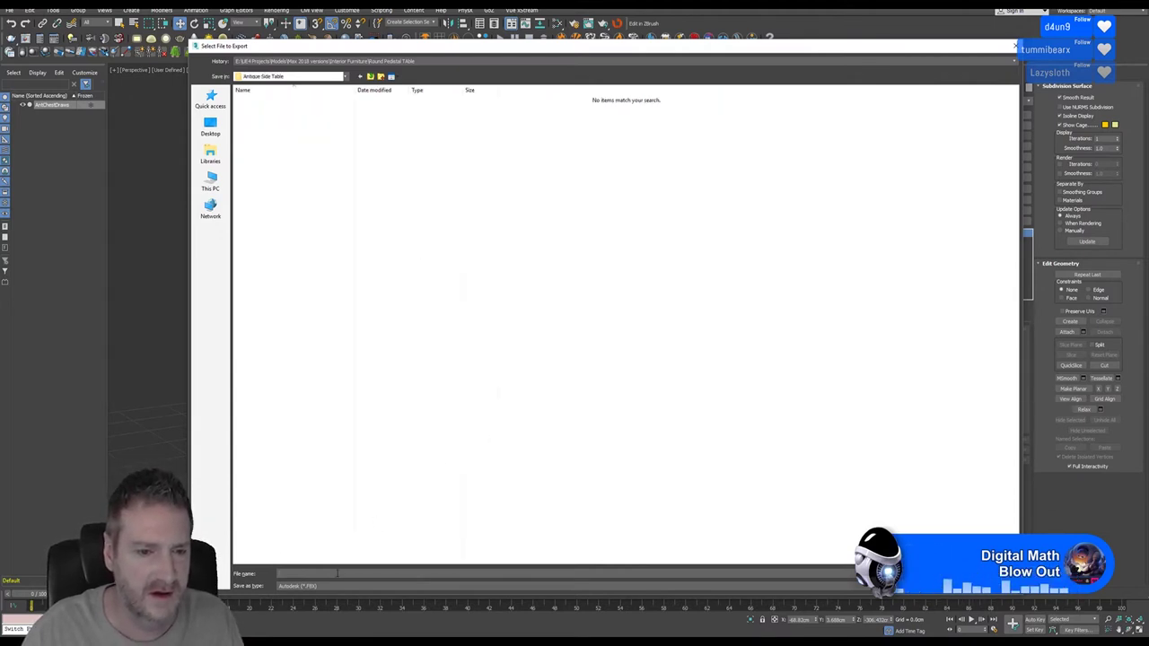
key("Return")
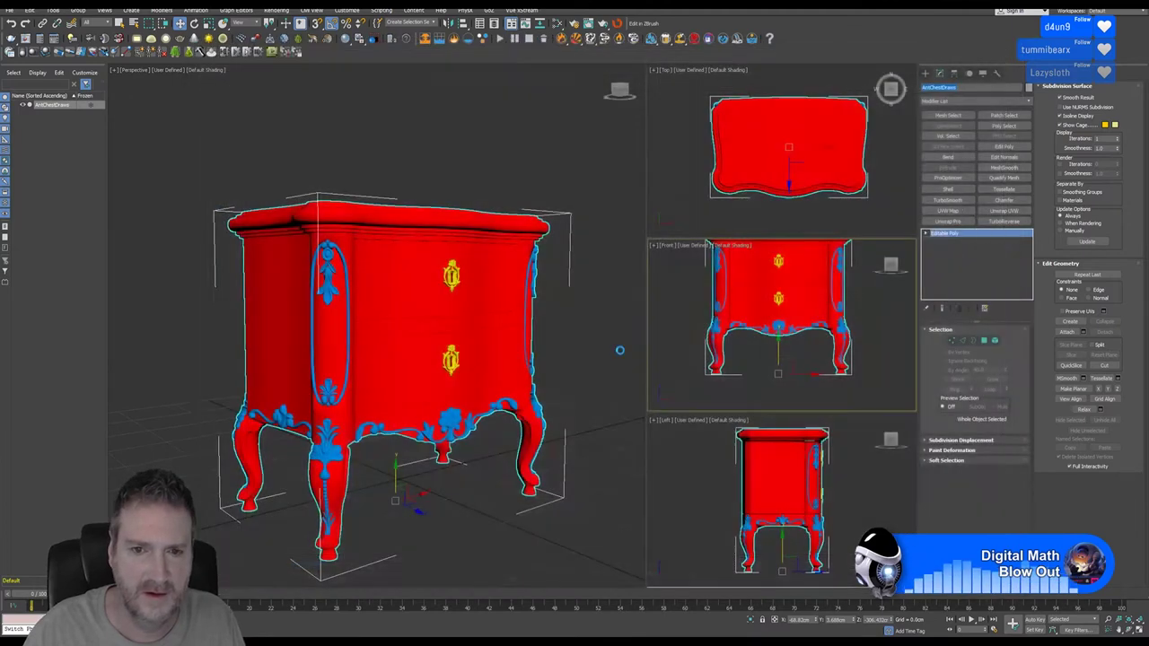
left_click(650, 403)
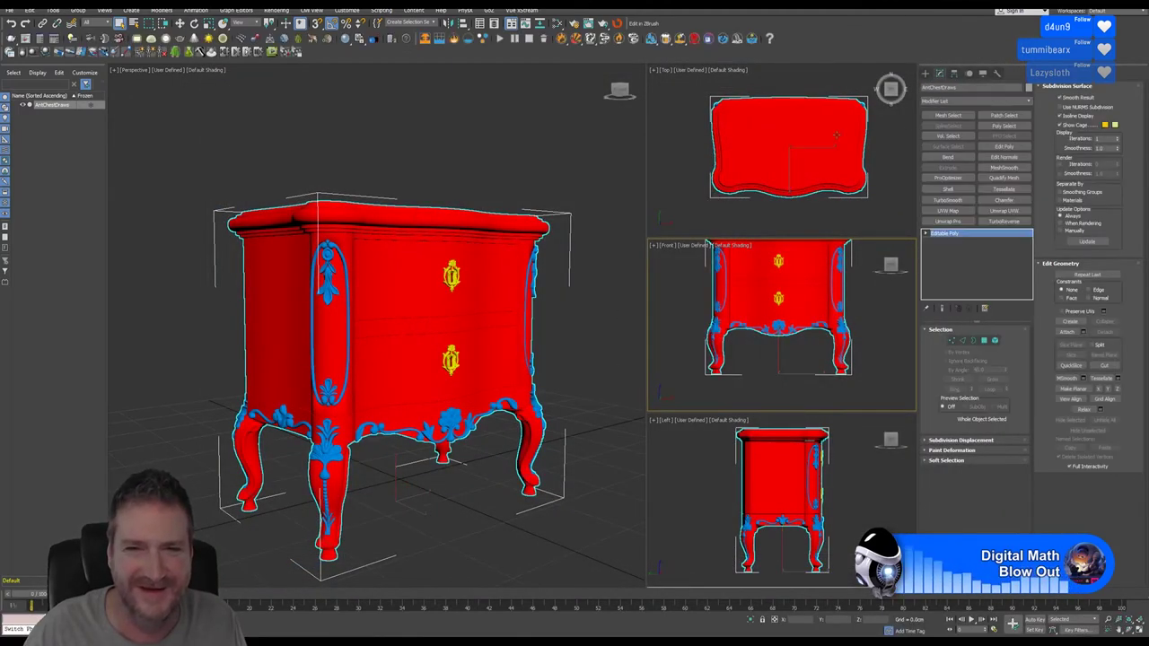
Step: Switch to Substance Painter, start a new project and choose AntChestDraws.FBX from Interior Furniture/Antique Side Table as its mesh
key("super+d")
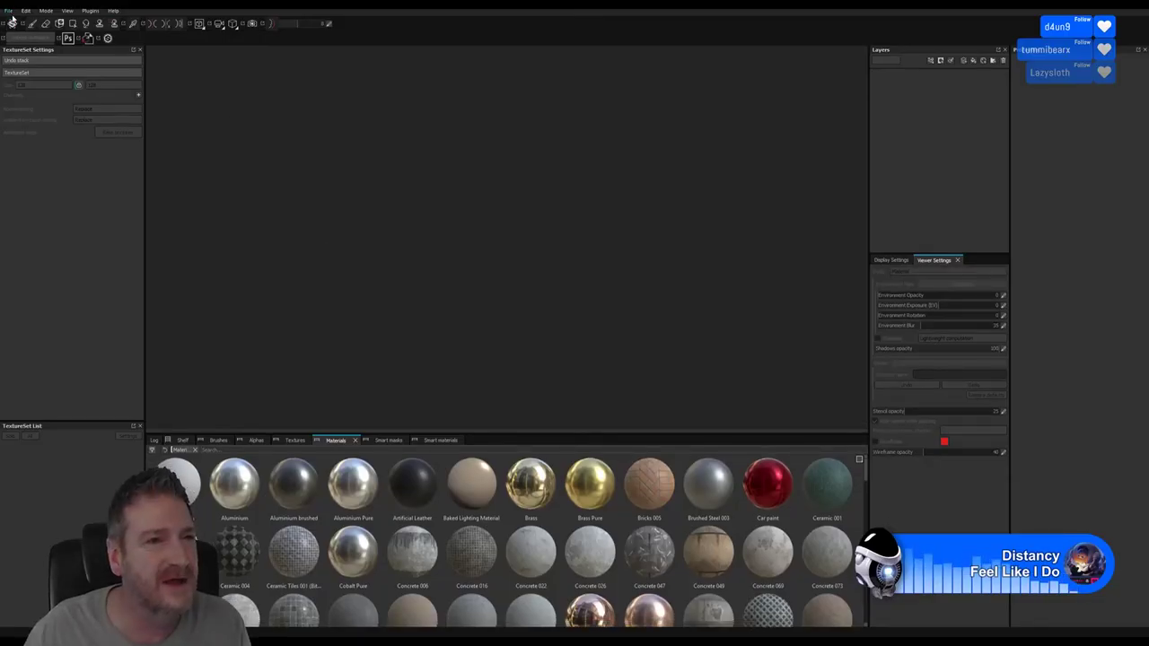
left_click(8, 12)
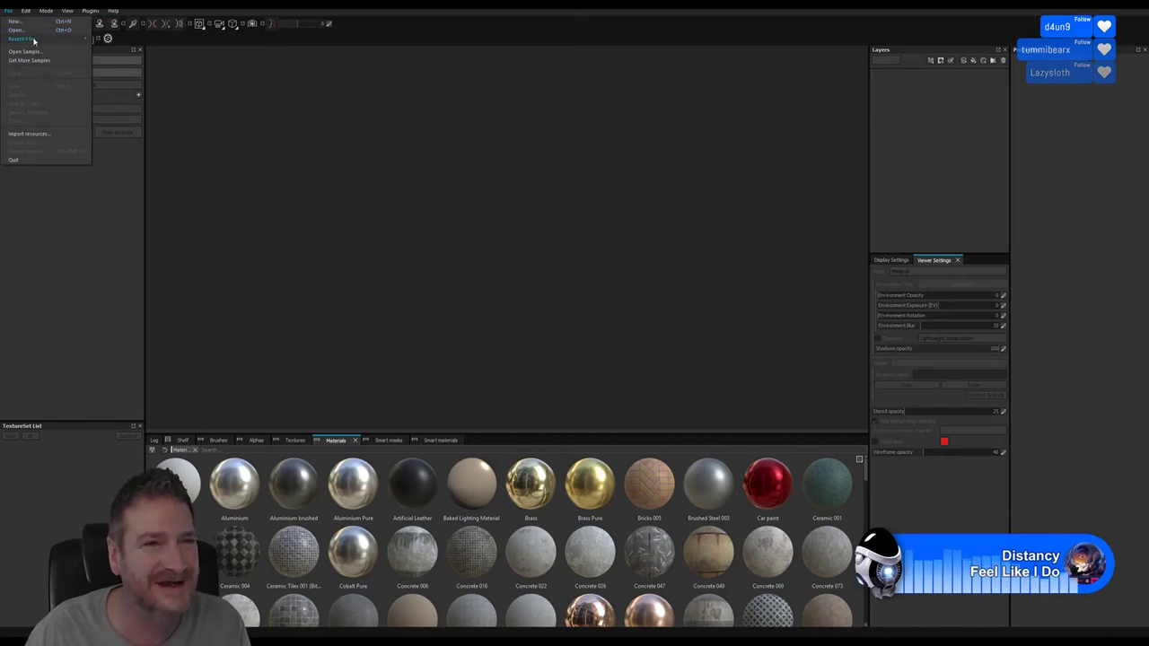
mouse_move(33, 41)
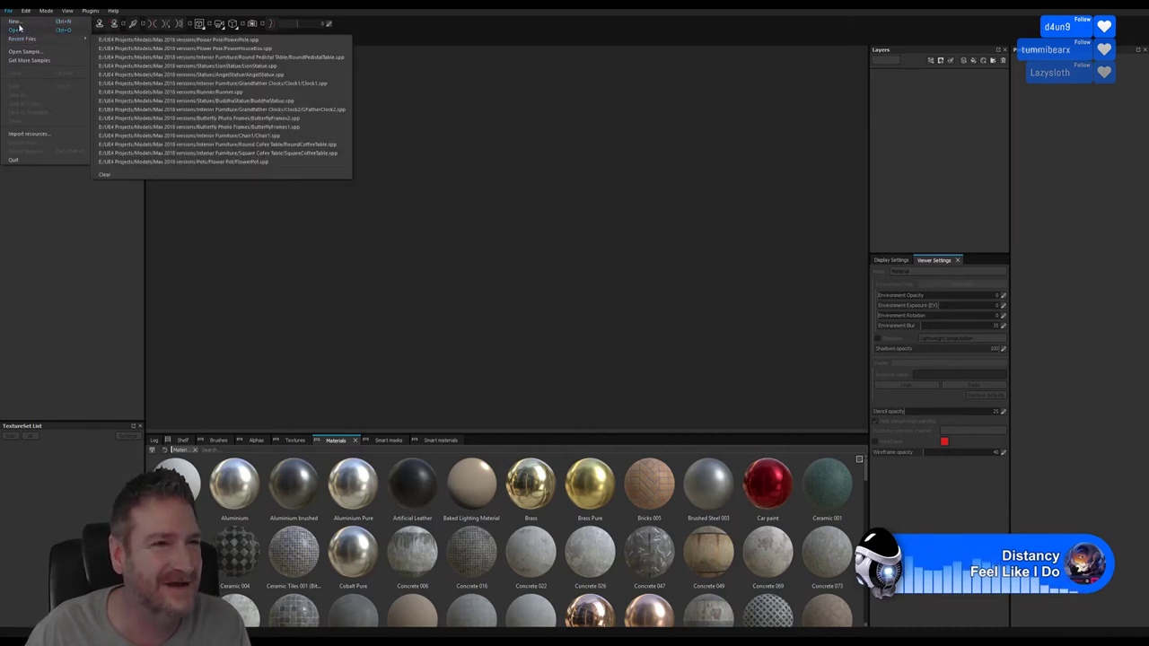
left_click(15, 20)
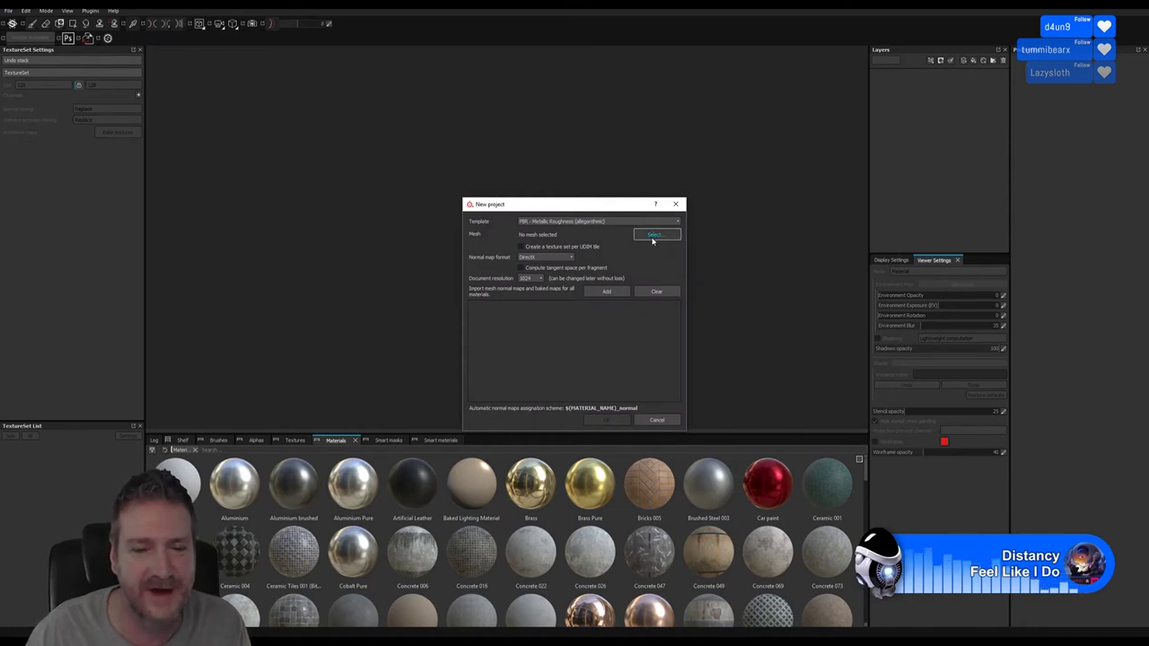
left_click(652, 238)
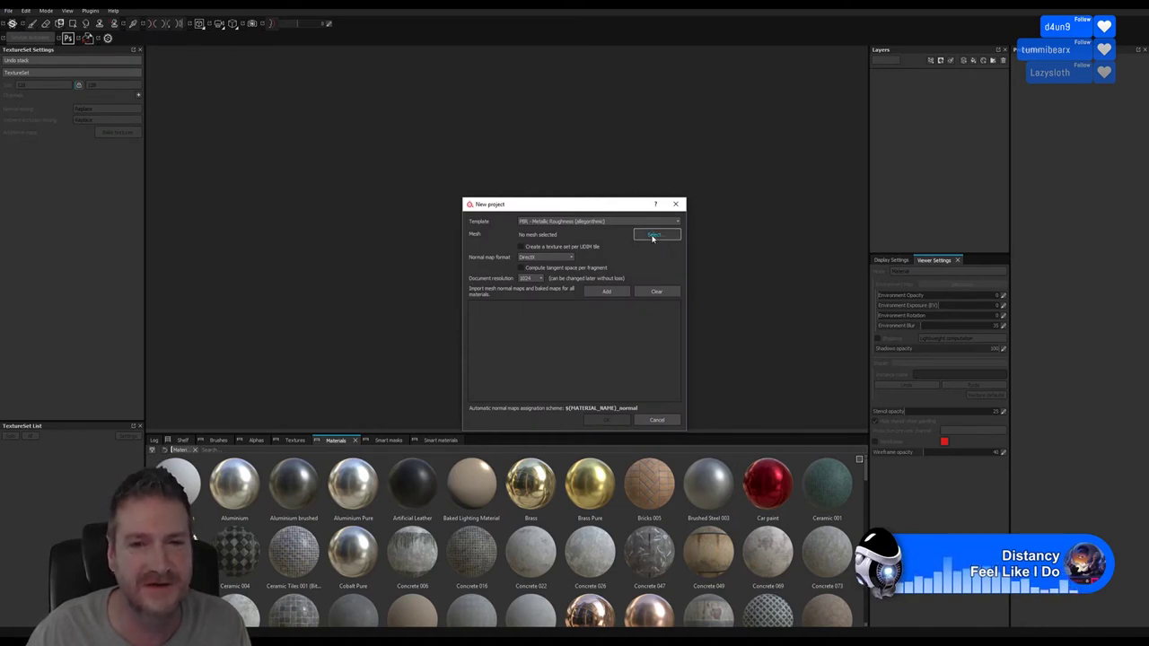
left_click(652, 236)
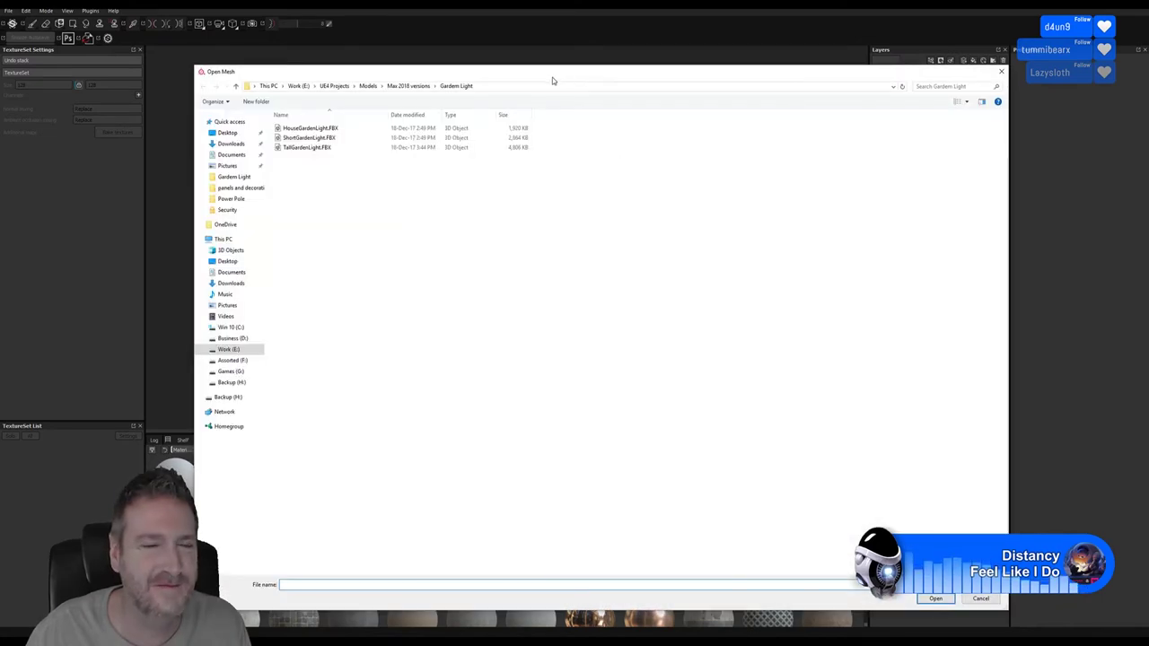
left_click(416, 88)
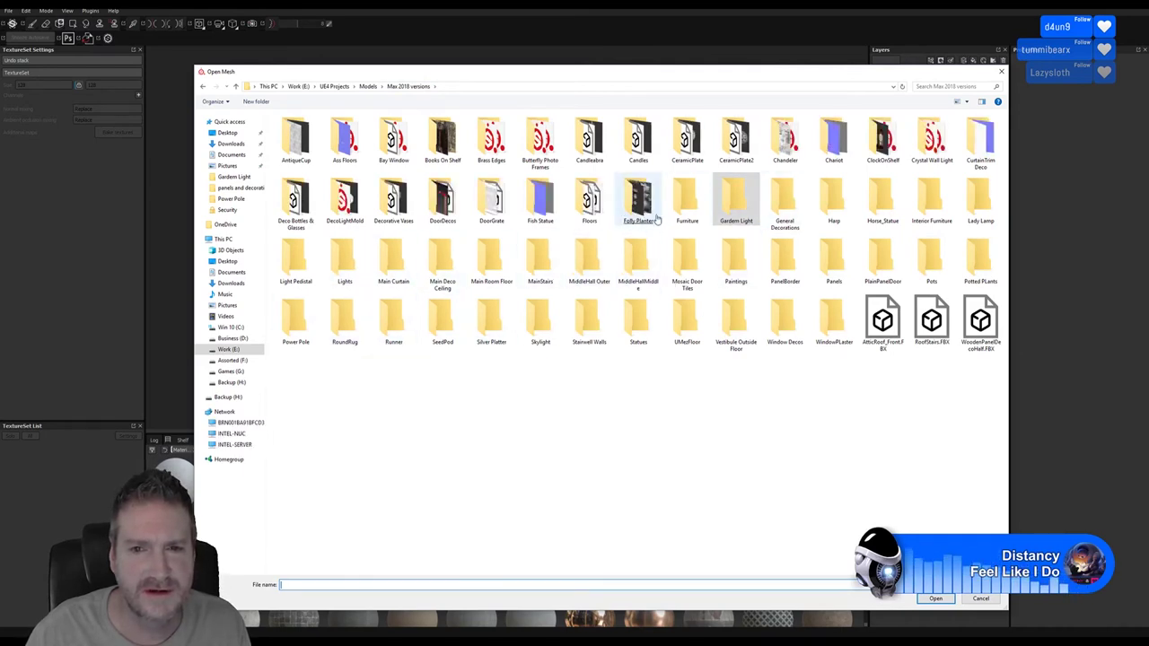
left_click(933, 205)
double_click(933, 204)
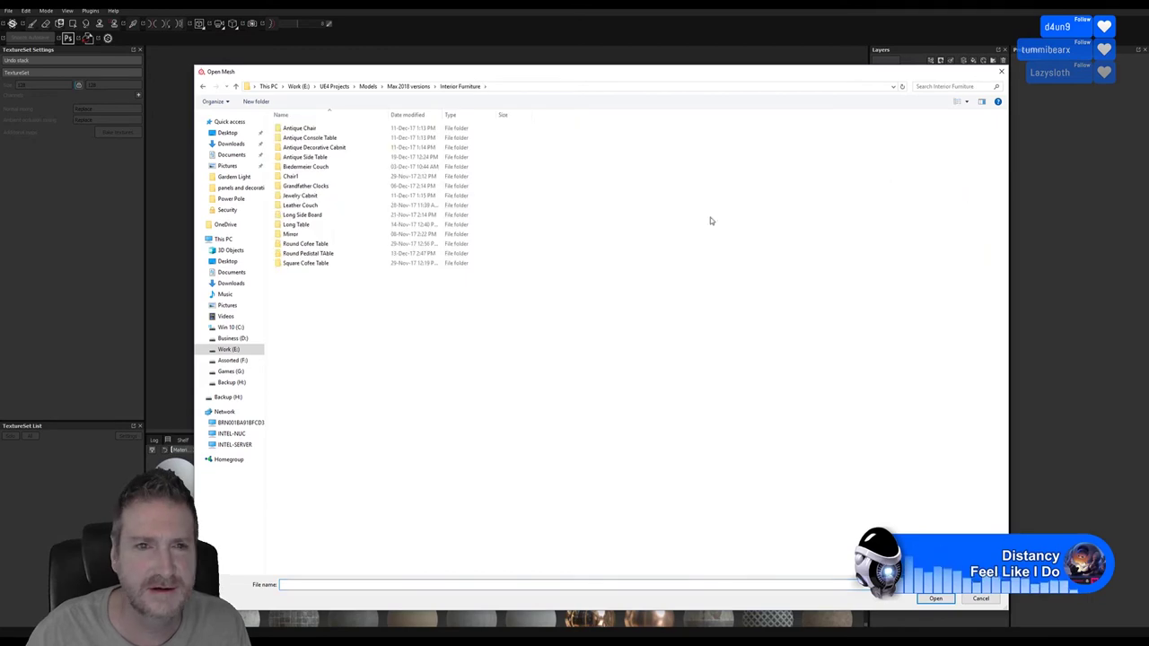
double_click(314, 158)
double_click(305, 128)
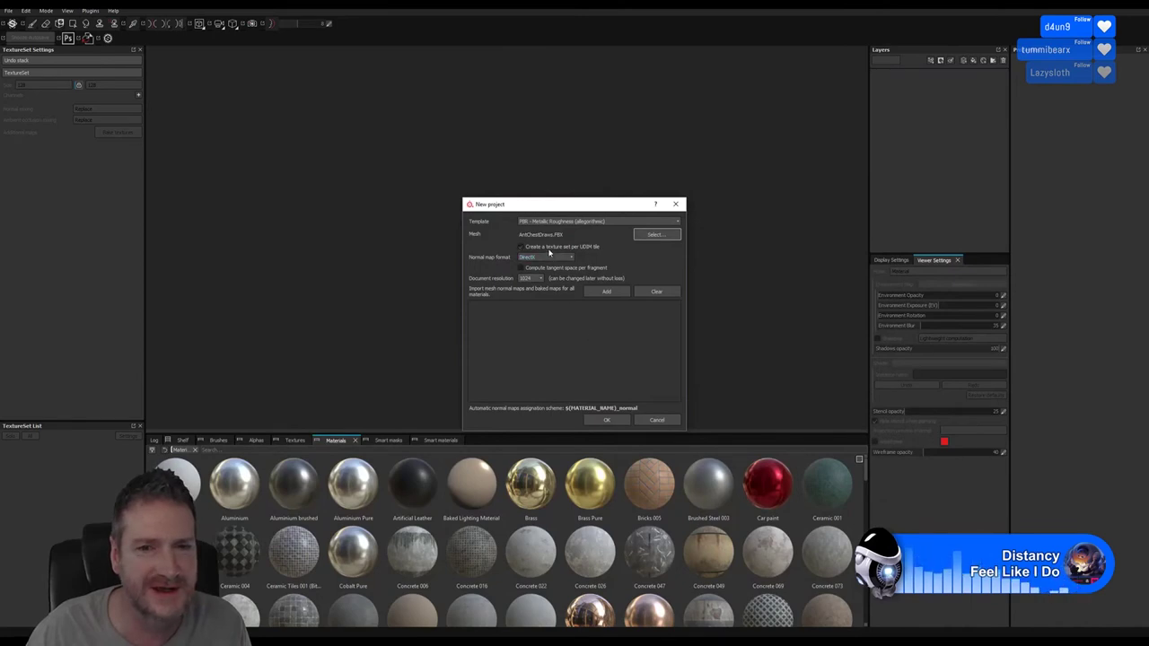
Step: Enable Compute tangent space per fragment, set the document resolution to 2048 and create the project
left_click(544, 267)
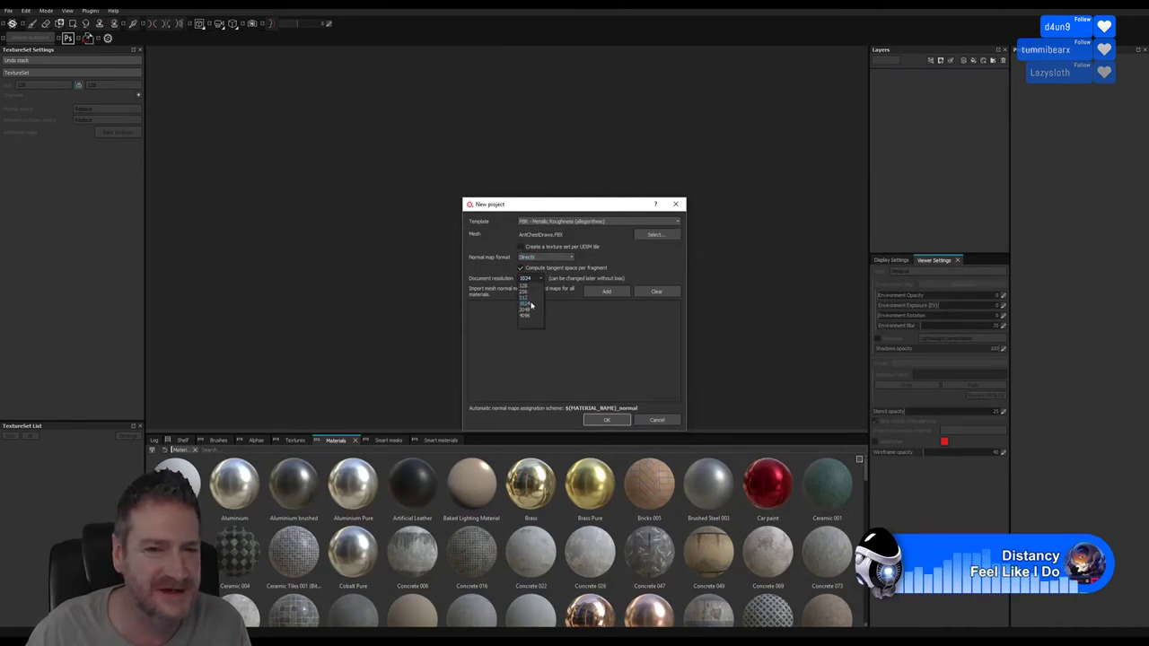
left_click(525, 304)
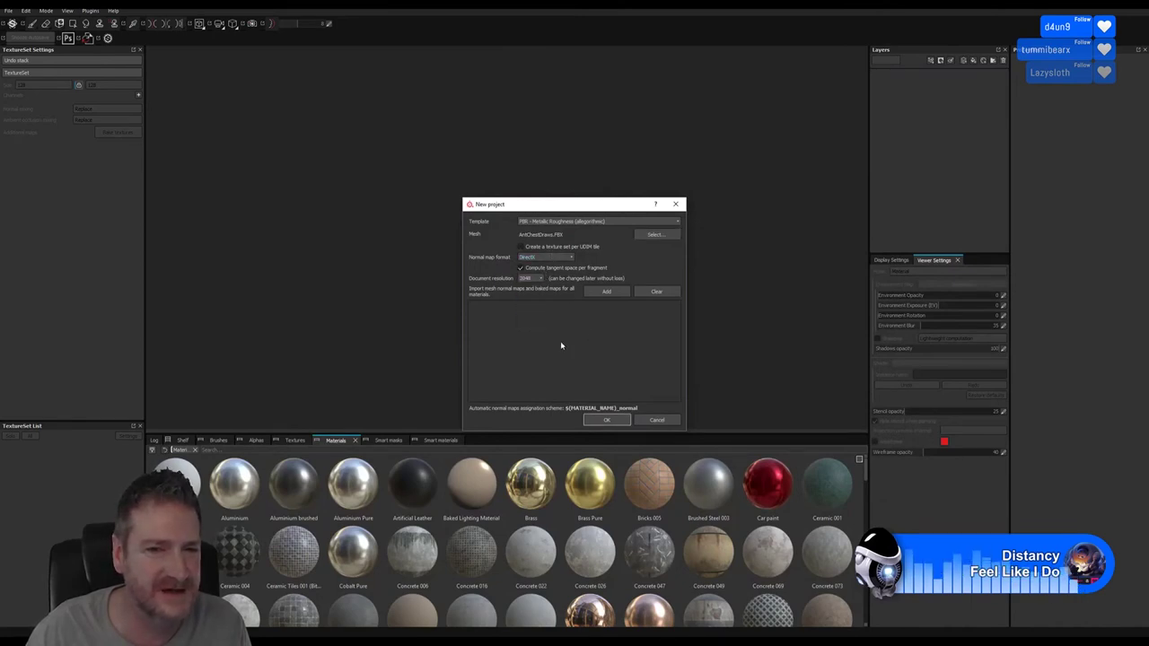
left_click(603, 422)
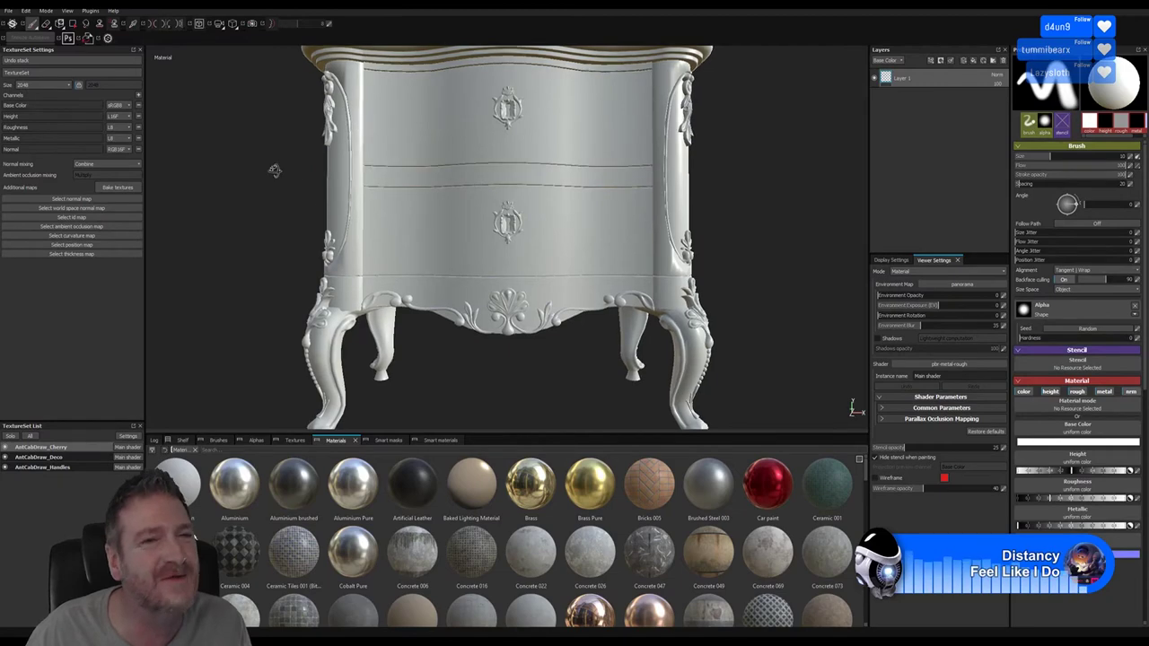
Step: Try to bake all additional maps for all texture sets with the default baking settings
left_click_drag(274, 171, 364, 187)
right_click_drag(364, 188, 149, 260, "alt")
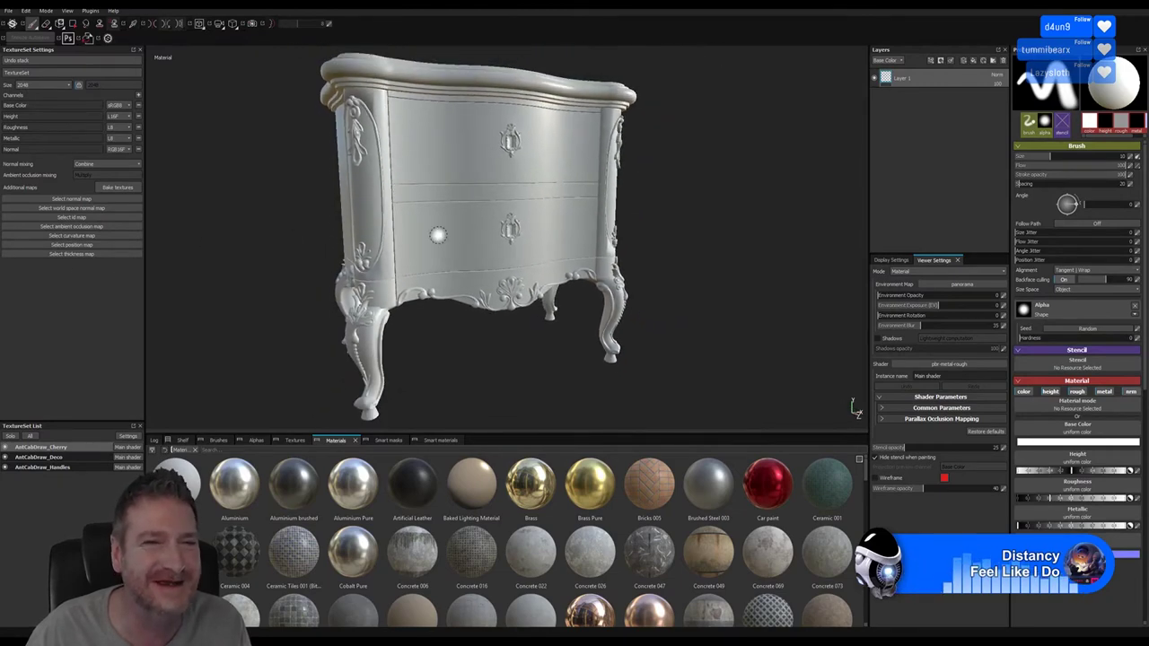
right_click_drag(436, 236, 327, 248, "alt")
left_click_drag(328, 248, 361, 246)
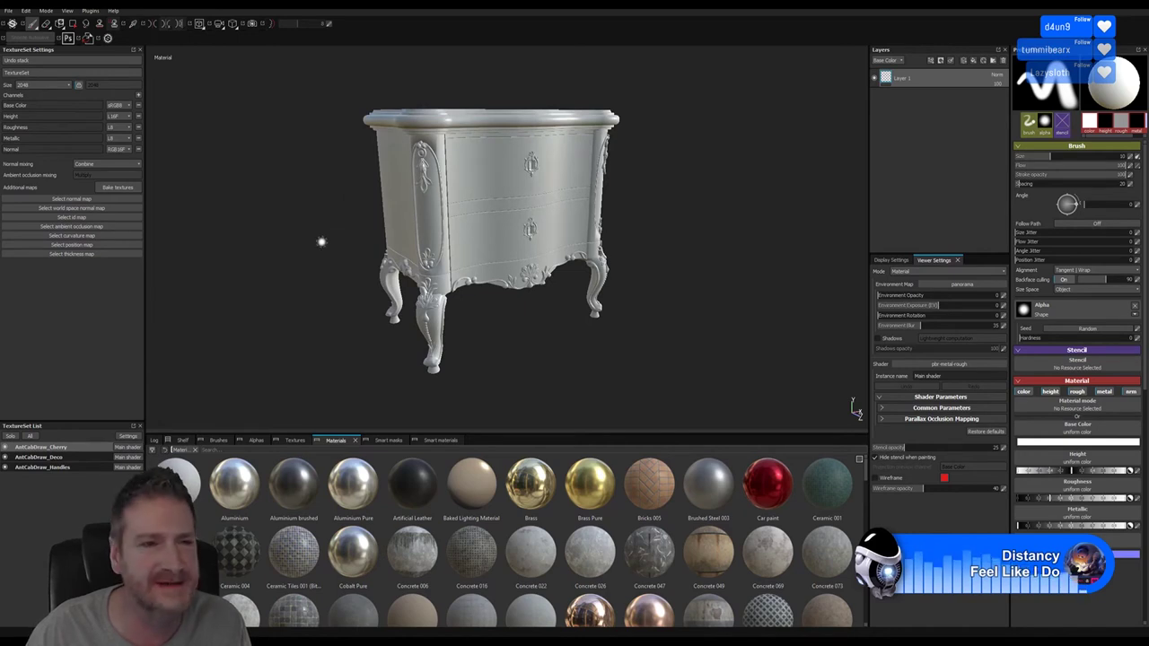
left_click(115, 188)
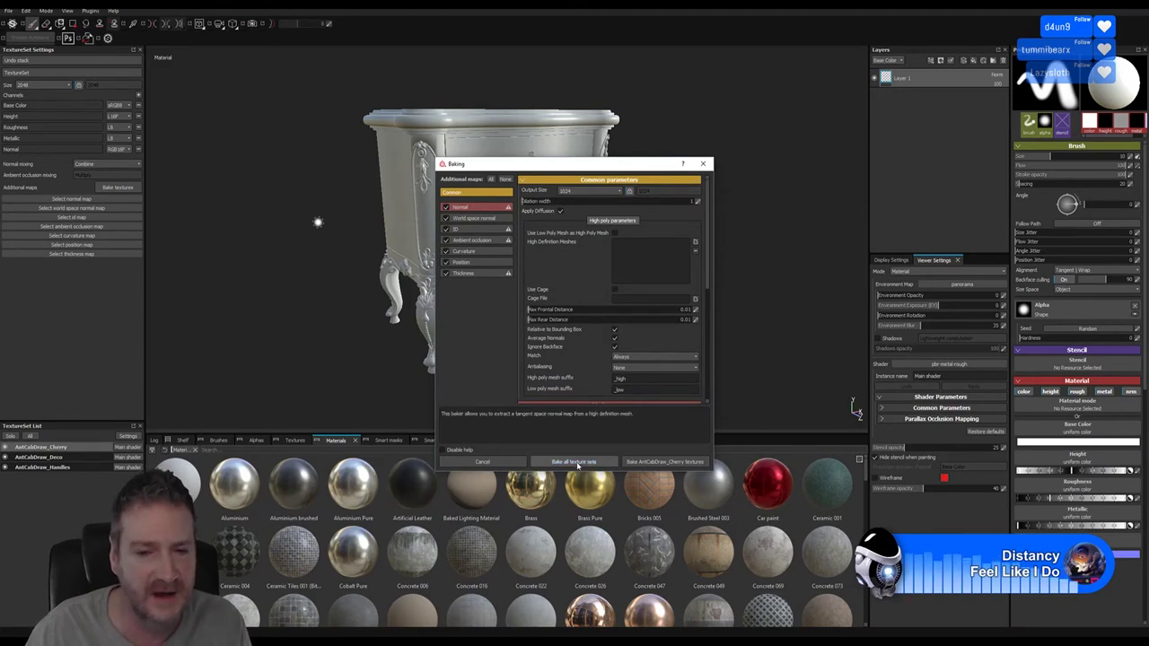
left_click(574, 462)
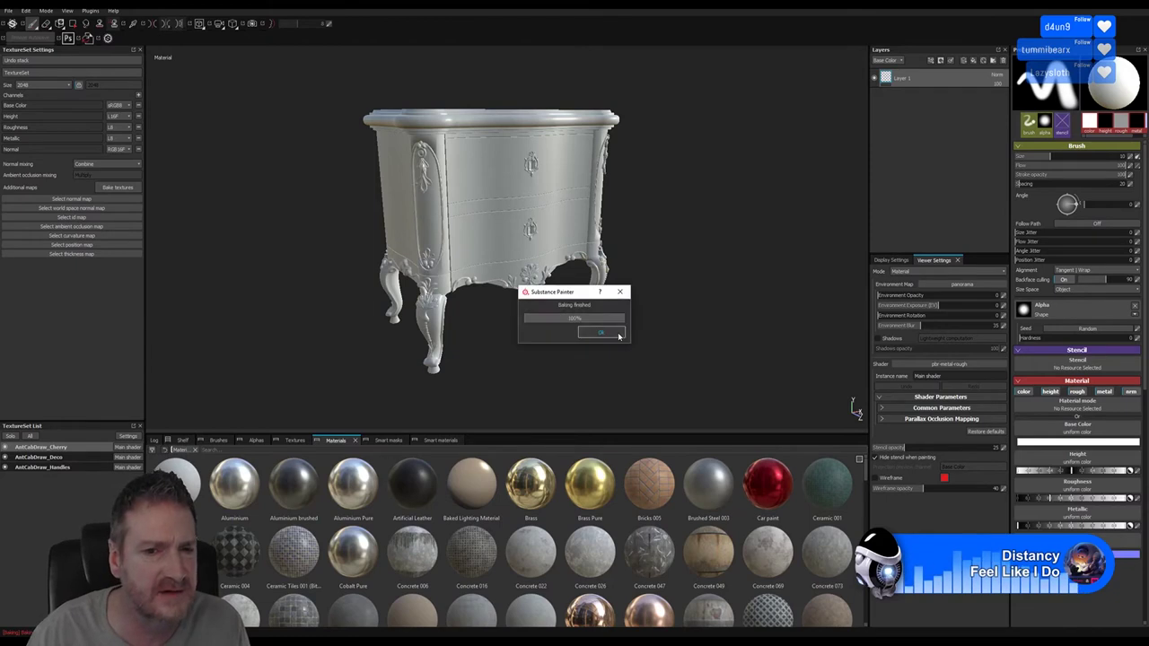
left_click(618, 334)
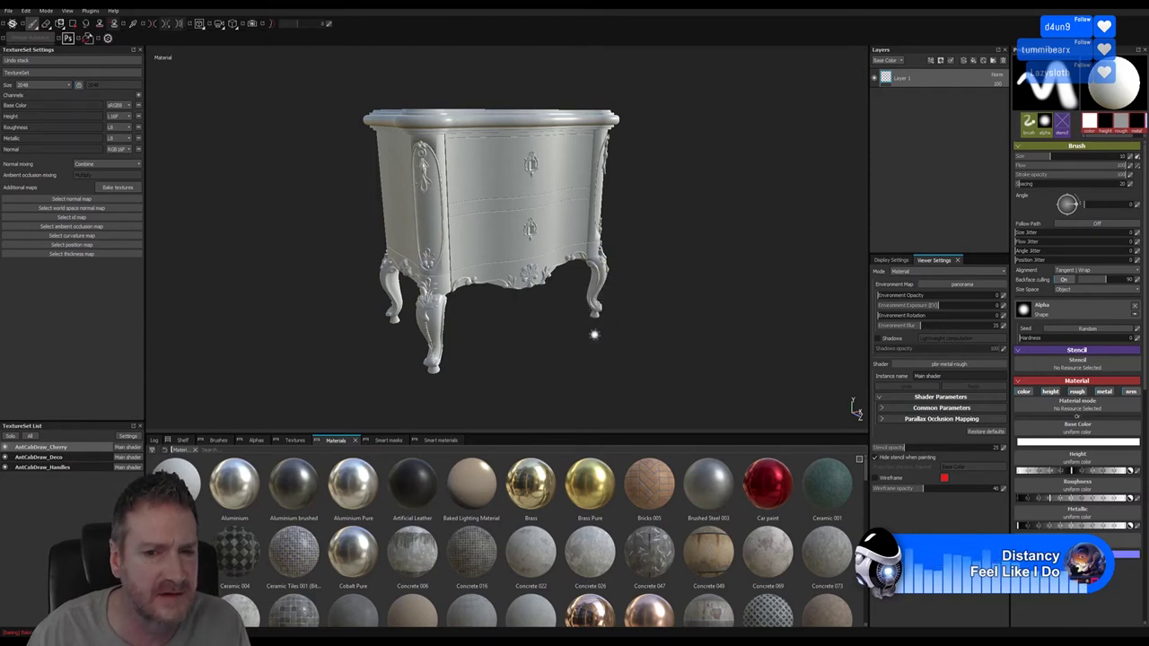
Step: Enable Use Low Poly Mesh as High Poly Mesh and bake the maps for all texture sets
left_click(115, 188)
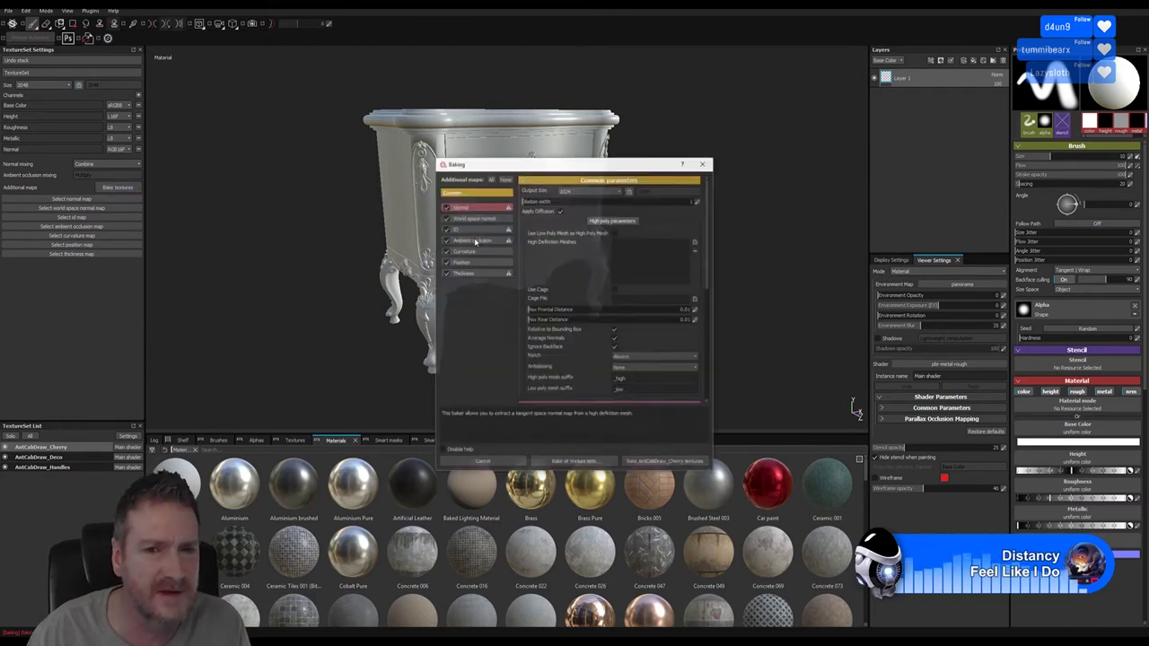
left_click(614, 232)
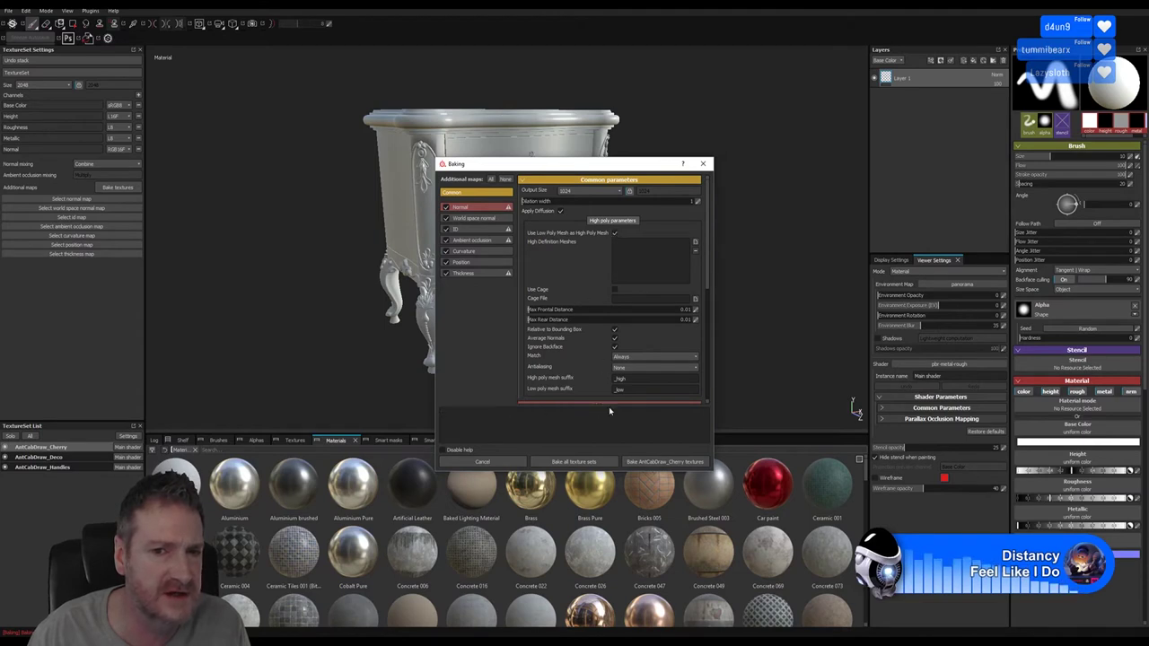
left_click(574, 462)
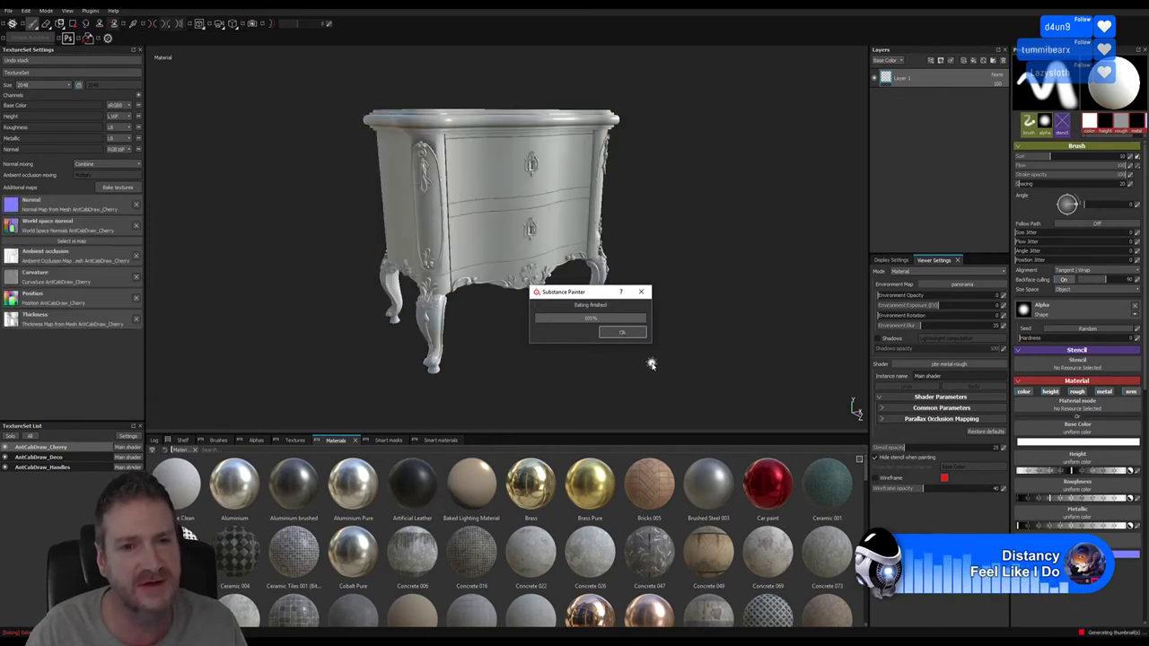
key("Return")
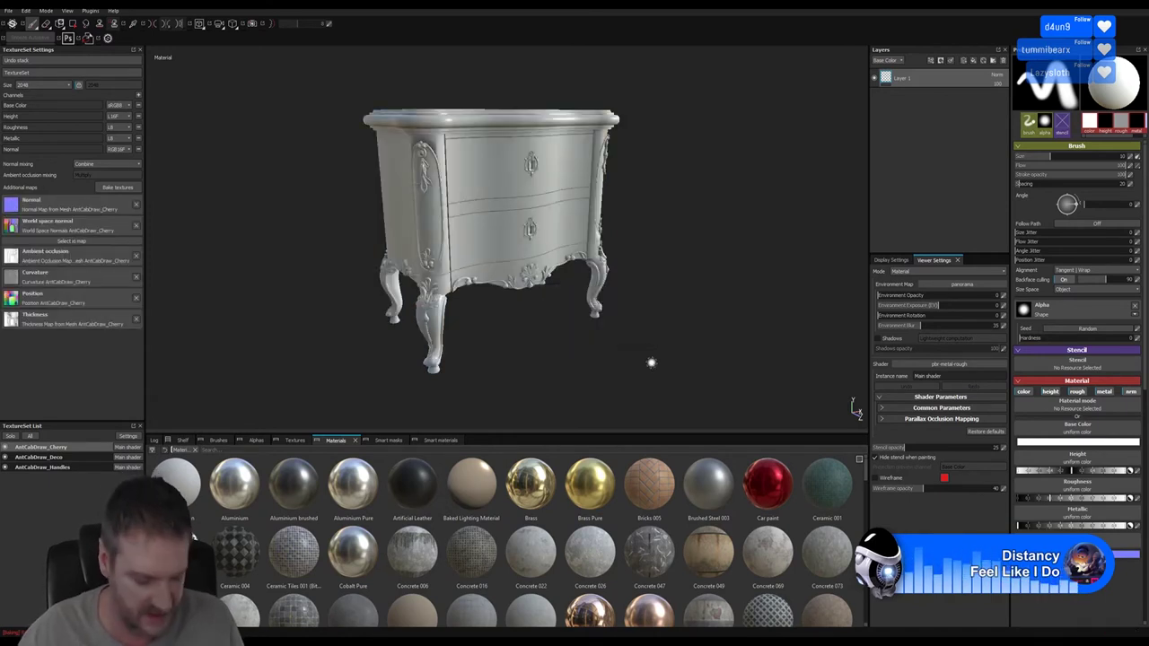
left_click_drag(654, 333, 667, 290, "alt")
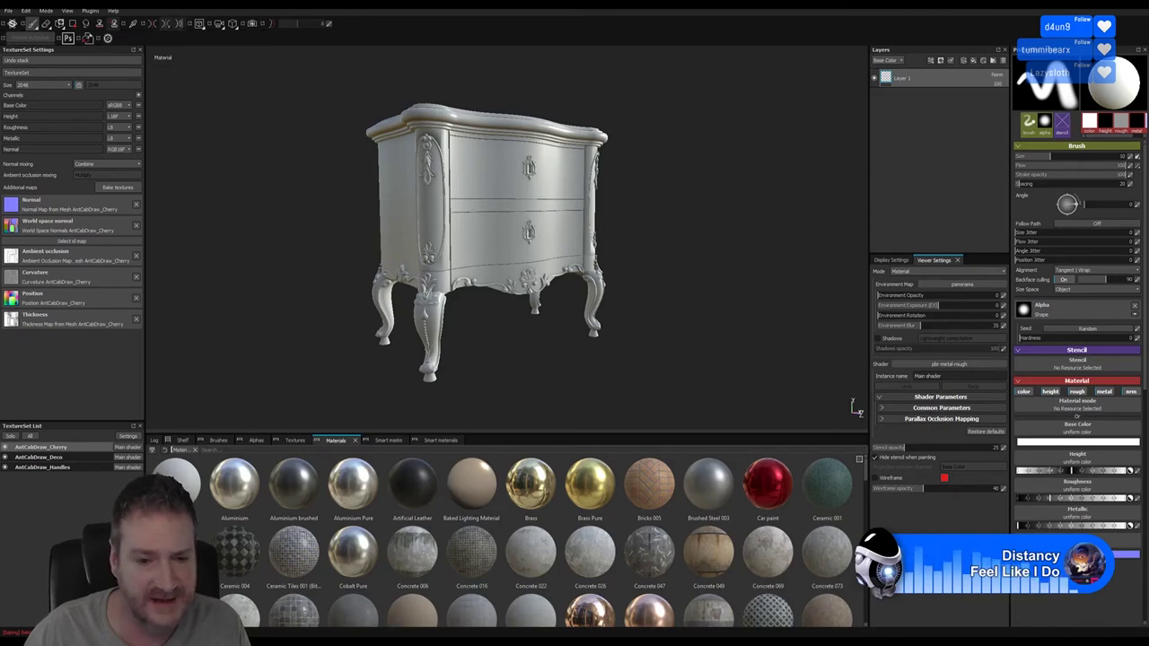
Step: Switch to 3ds Max to review the cabinet's three materials in the Slate Material Editor, and return to Substance Painter
key("alt+Tab")
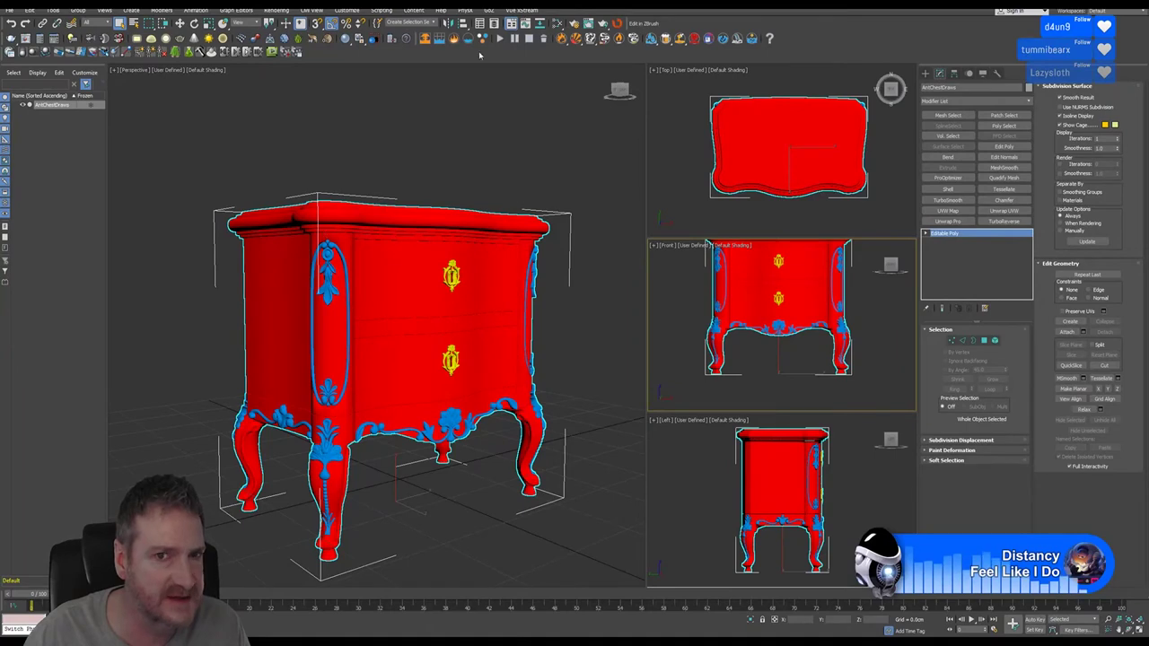
left_click(556, 24)
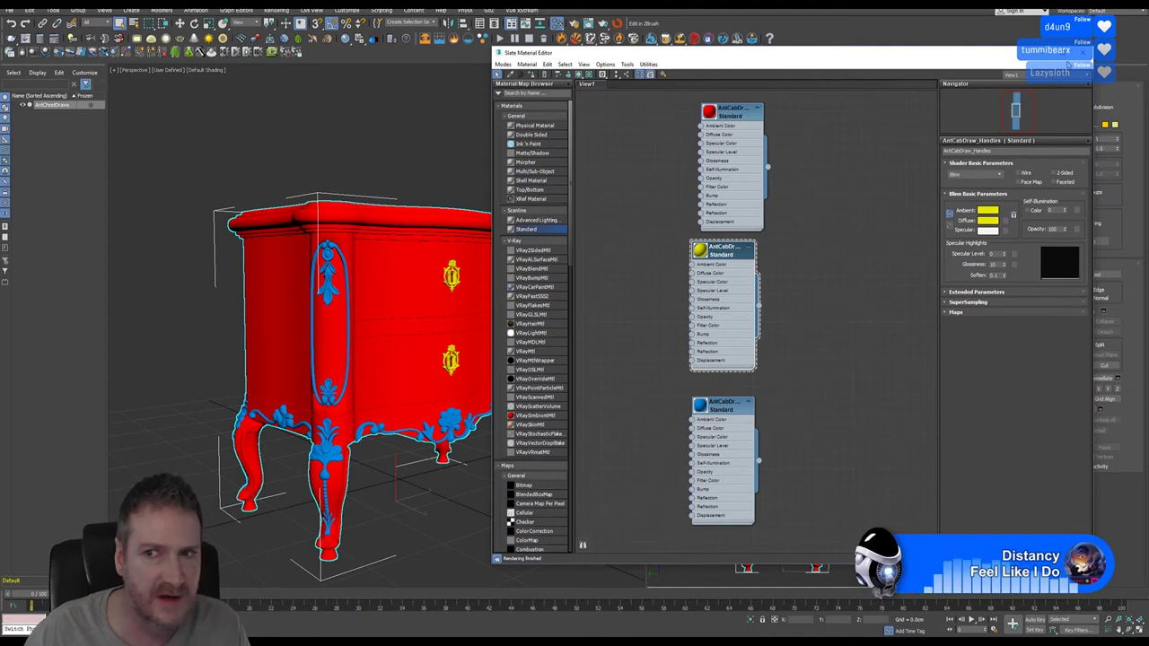
key("m")
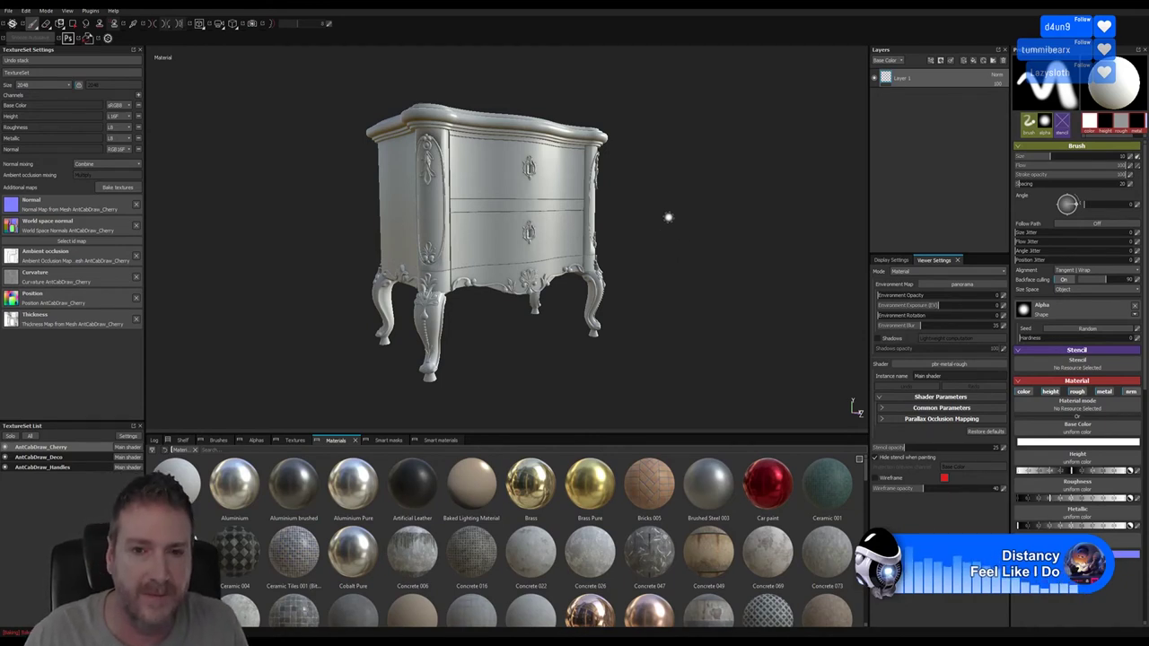
left_click_drag(669, 218, 640, 234, "alt")
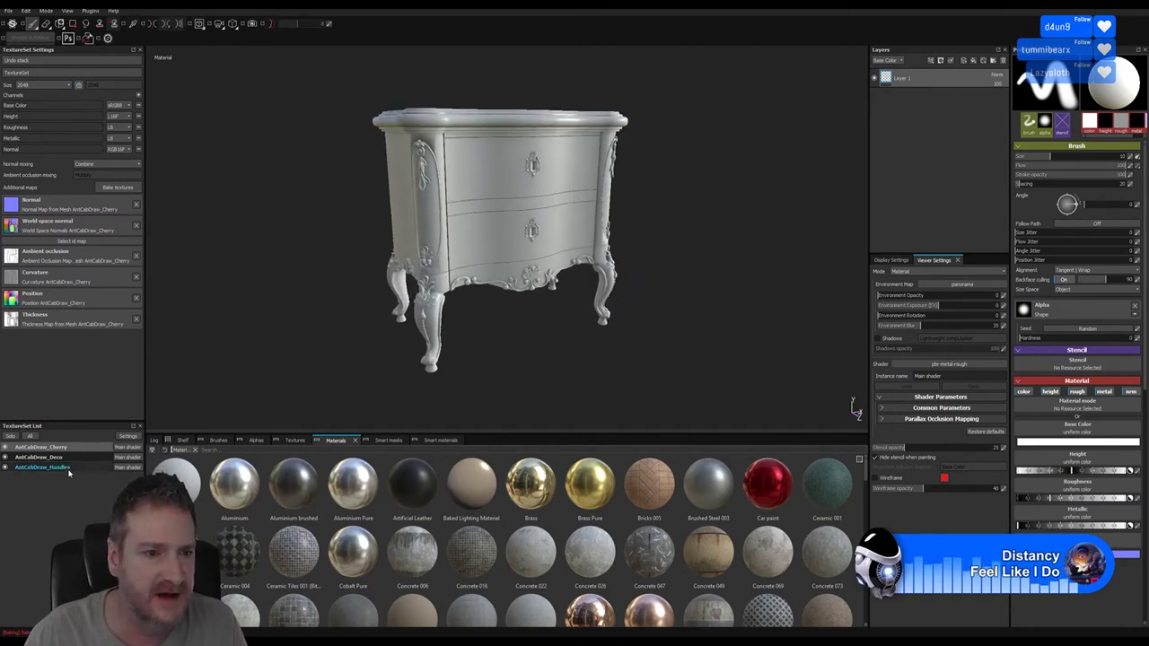
Step: Find the Wood american cherry material in the shelf and add it as a layer to the AntCabDraw_Cherry texture set
mouse_move(631, 328)
left_mouse_down("alt")
mouse_move(454, 262)
mouse_move(674, 272)
left_mouse_up("alt")
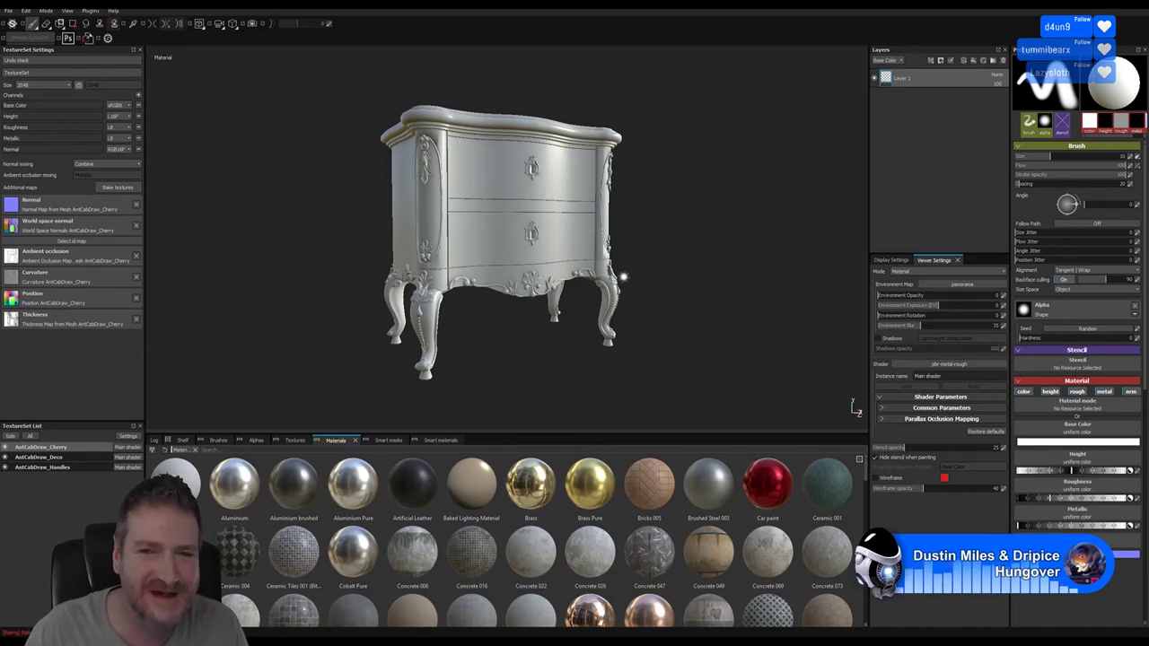
scroll(481, 561, "down", 10)
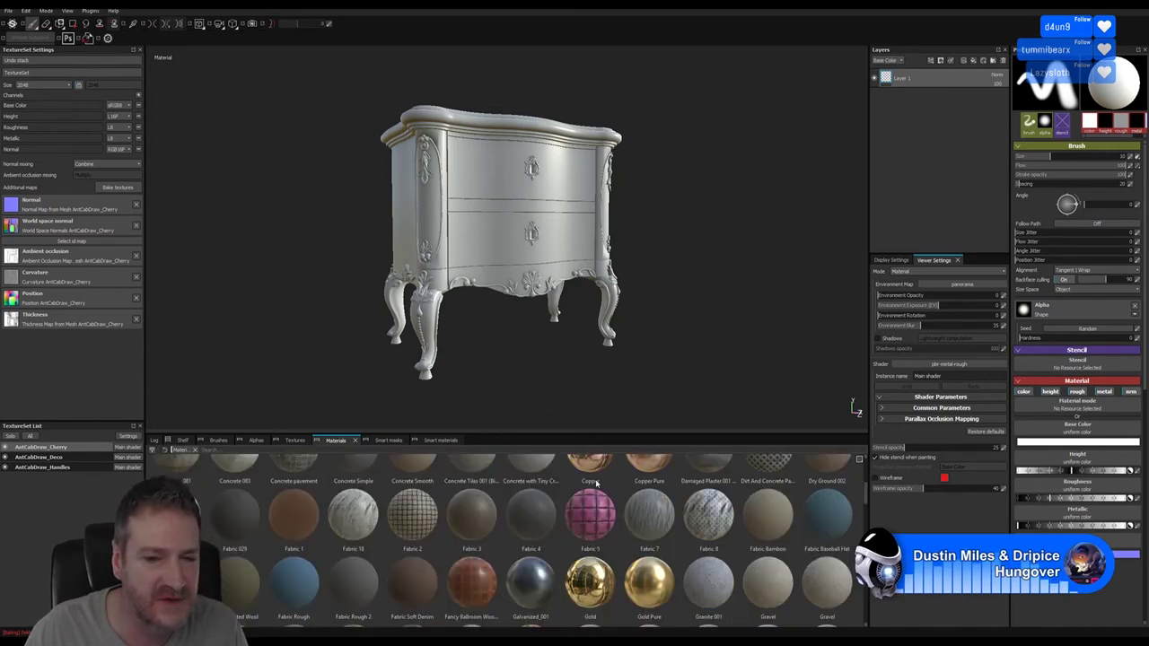
scroll(594, 507, "down", 1)
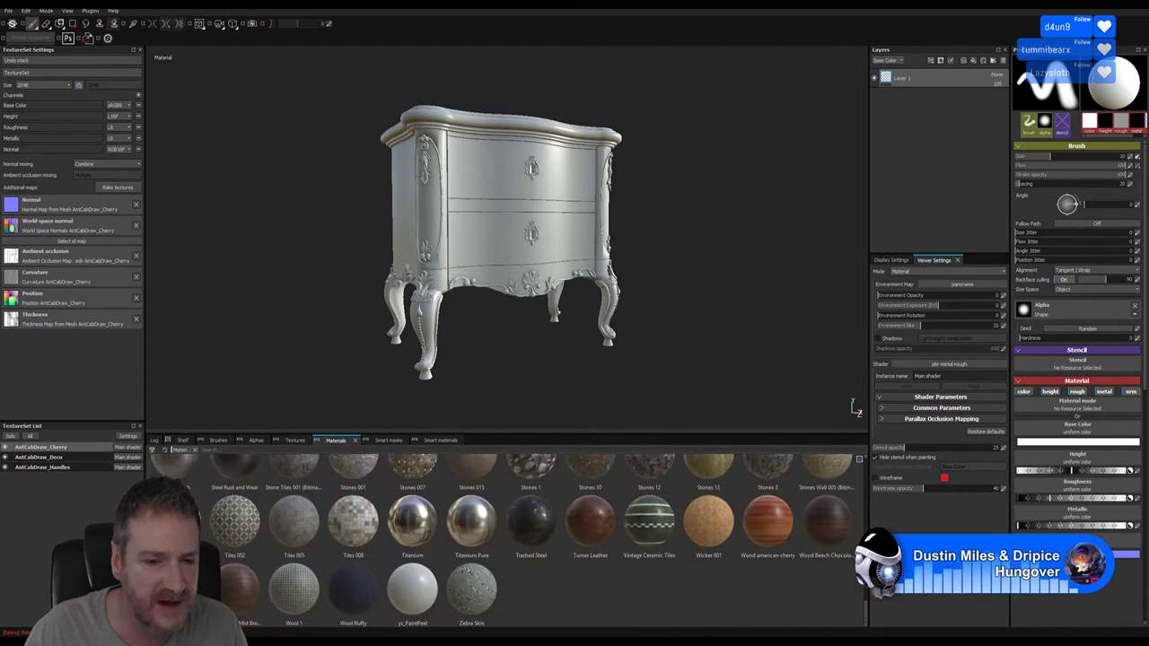
left_click_drag(765, 544, 928, 209)
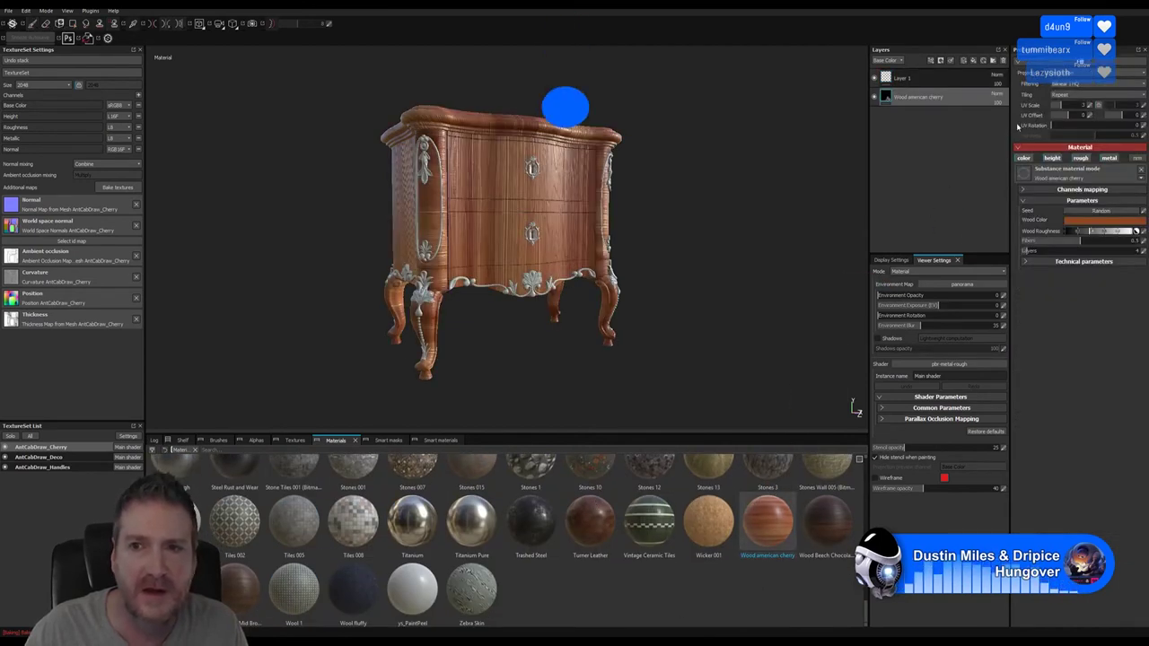
Step: Set the cherry wood layer's UV Rotation to 90 and reduce its Height Range to 0.01
left_click(1143, 127)
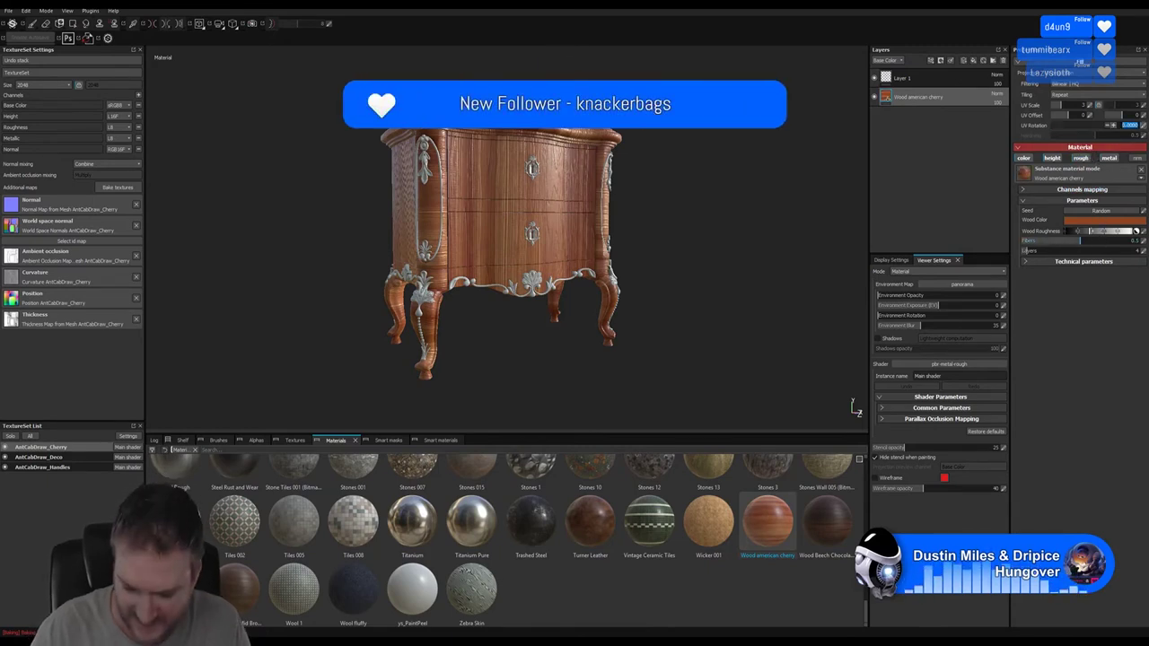
type("90")
key("Return")
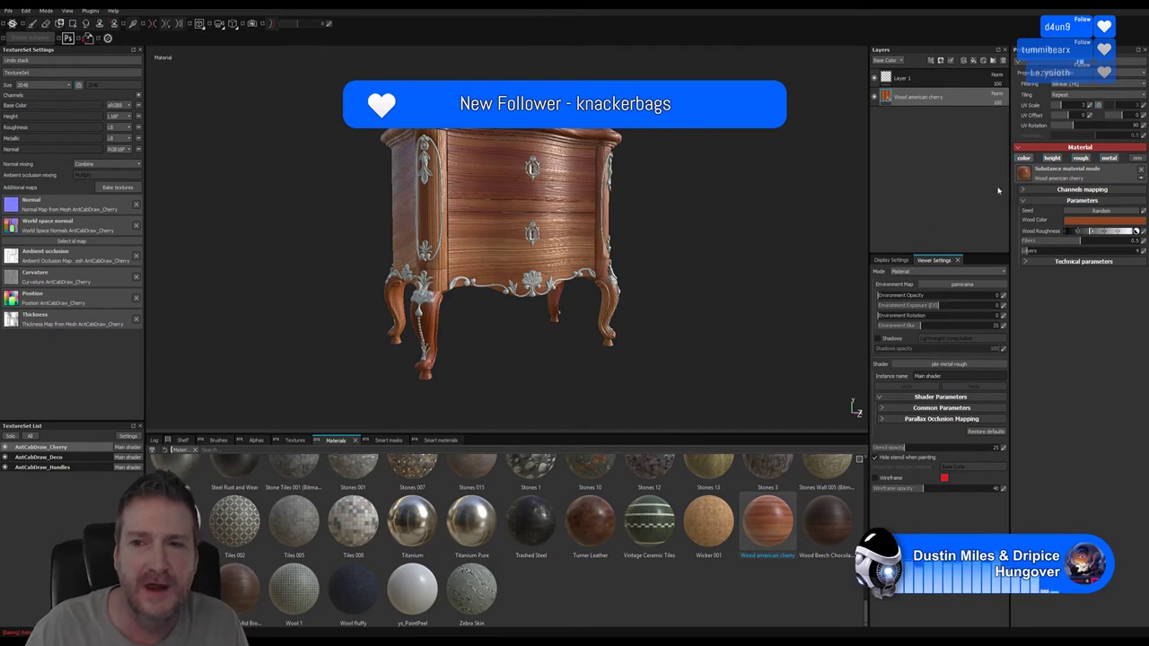
left_click(1024, 264)
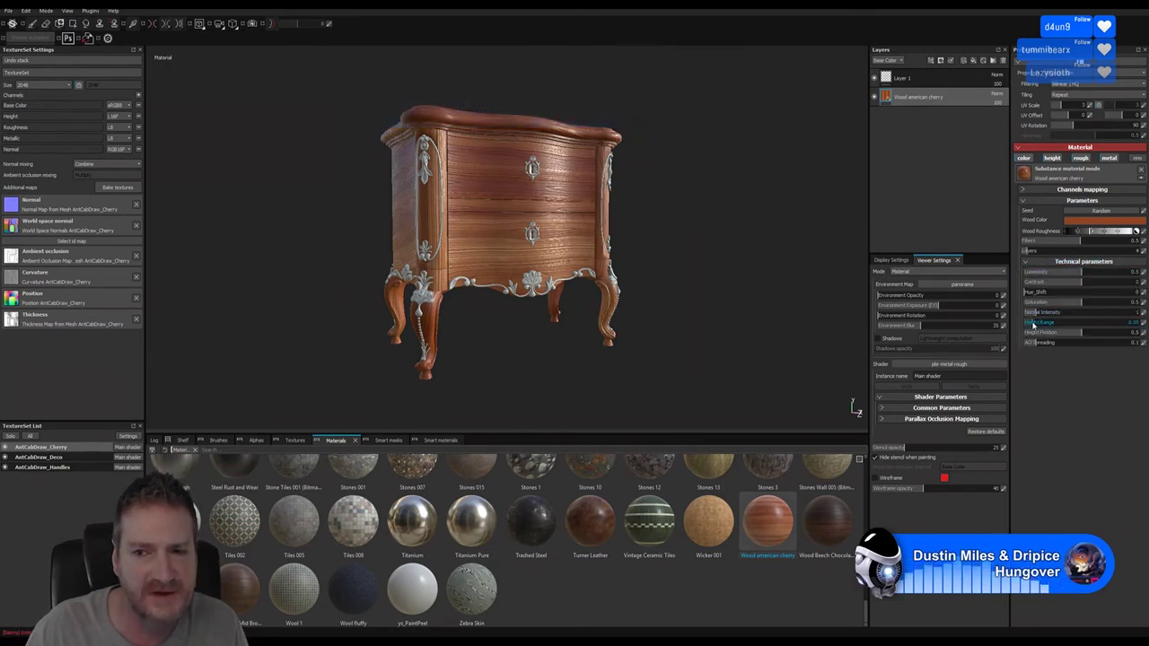
left_click_drag(1029, 324, 1026, 324)
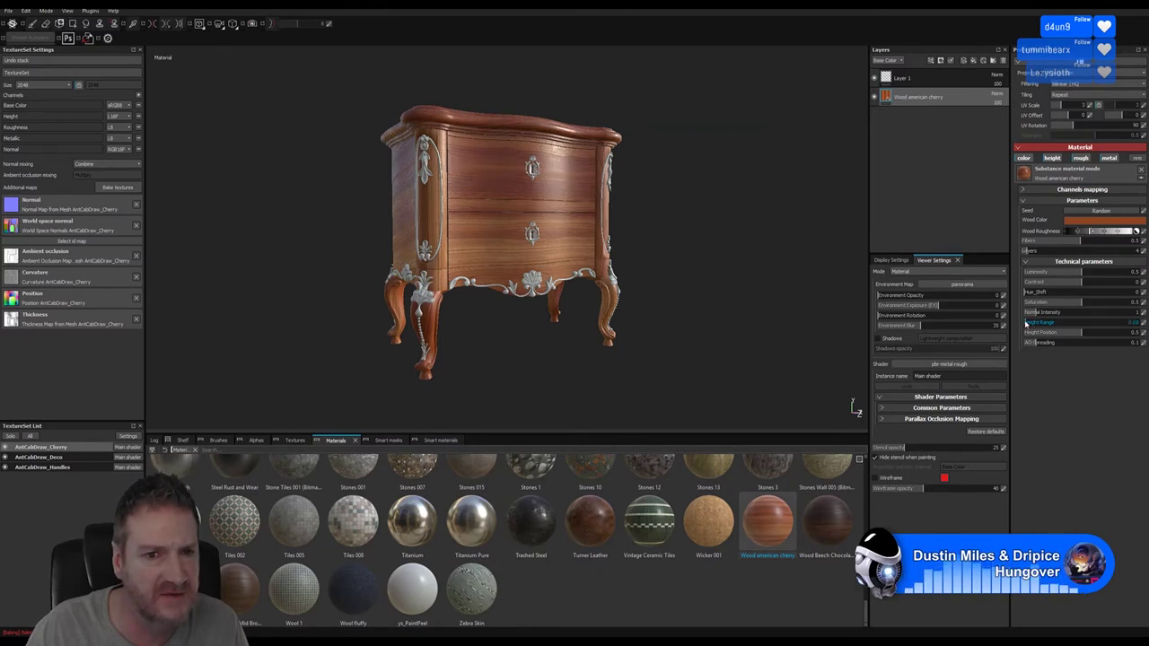
Step: Examine the cherry wood finish on the cabinet's underside, sides, legs and front
left_click_drag(654, 222, 823, 232, "alt")
left_click_drag(569, 241, 487, 105, "alt")
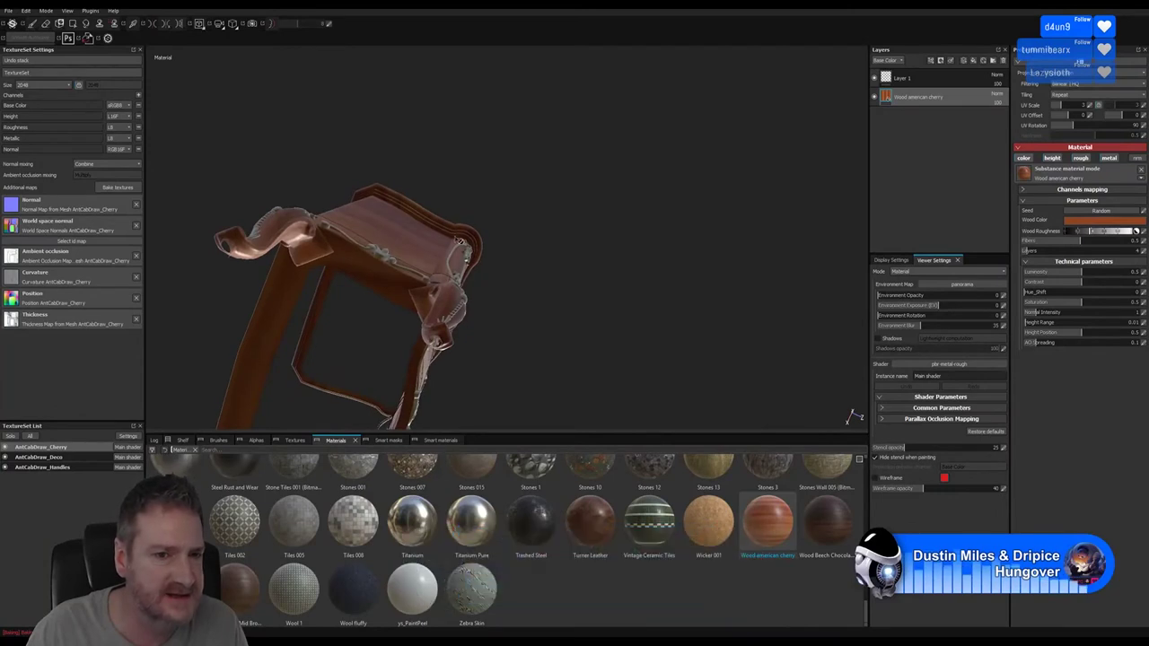
left_click_drag(459, 240, 559, 210, "alt")
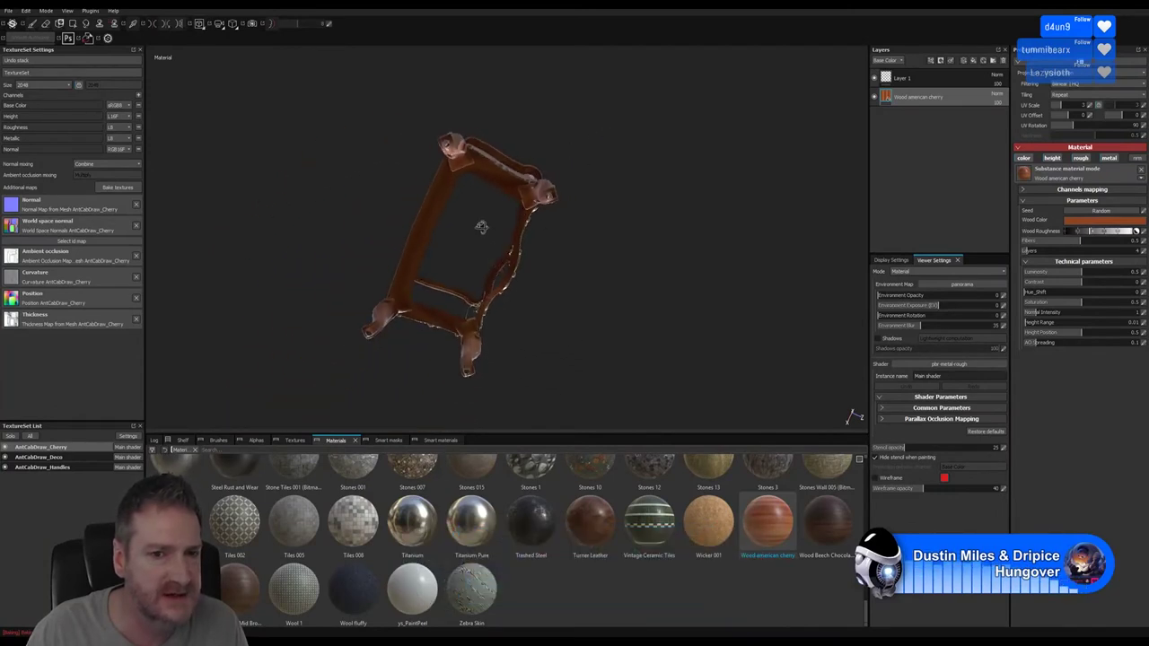
left_click_drag(481, 226, 496, 329, "alt")
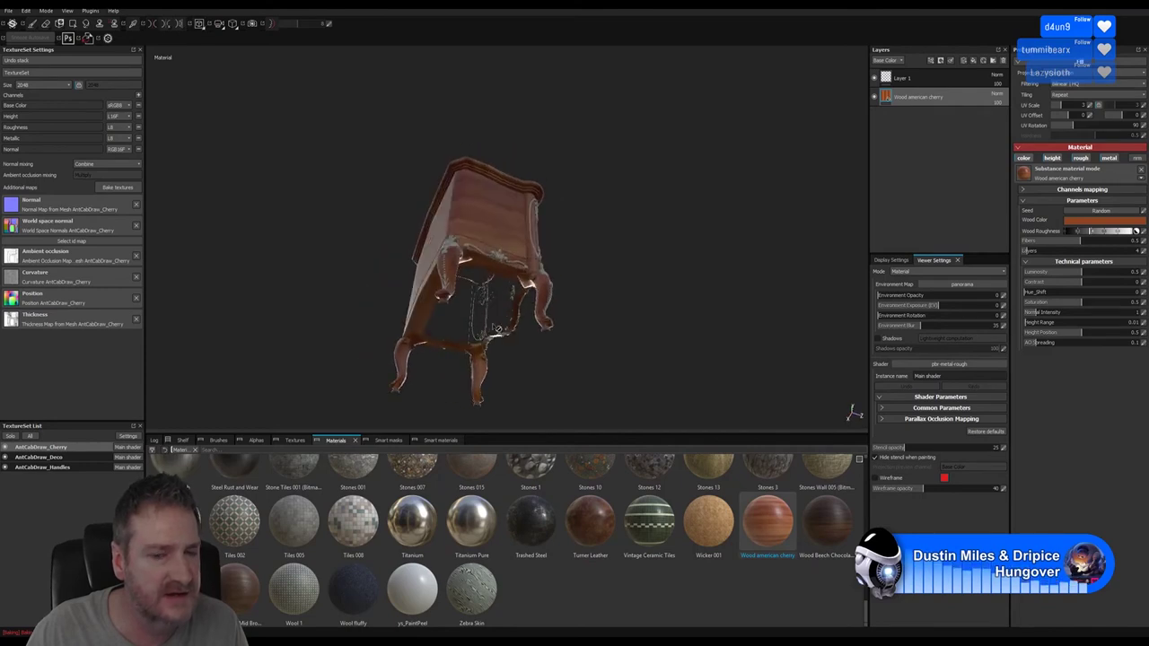
left_click_drag(534, 255, 365, 281, "alt")
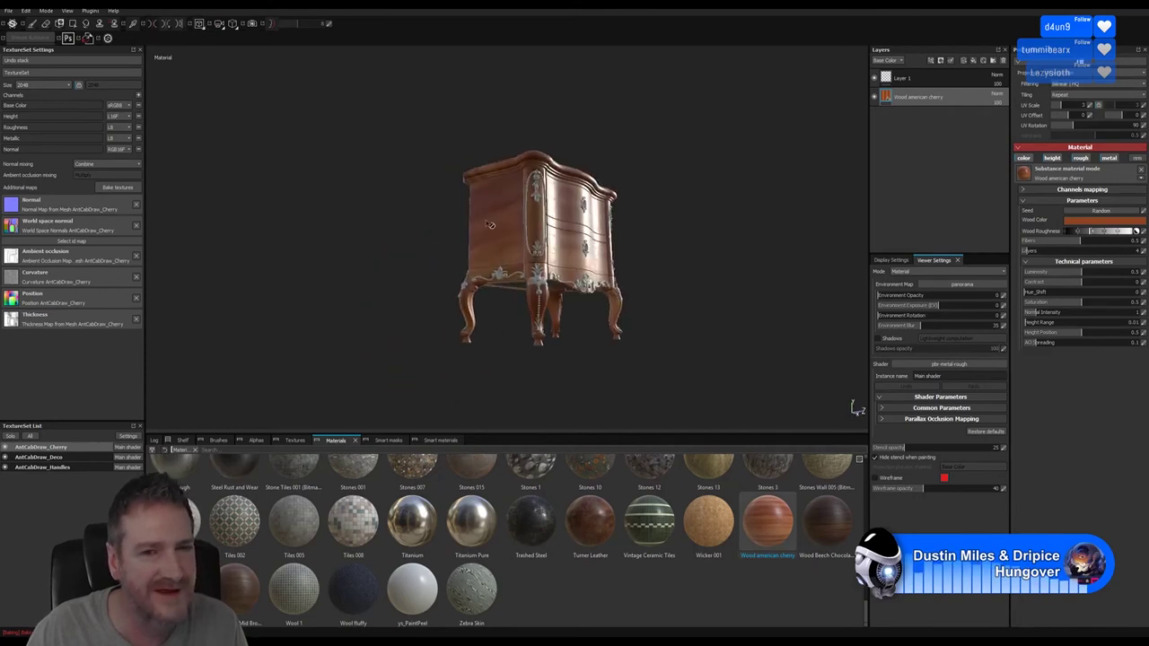
left_click_drag(490, 224, 628, 321, "alt")
right_click_drag(612, 278, 436, 305, "alt")
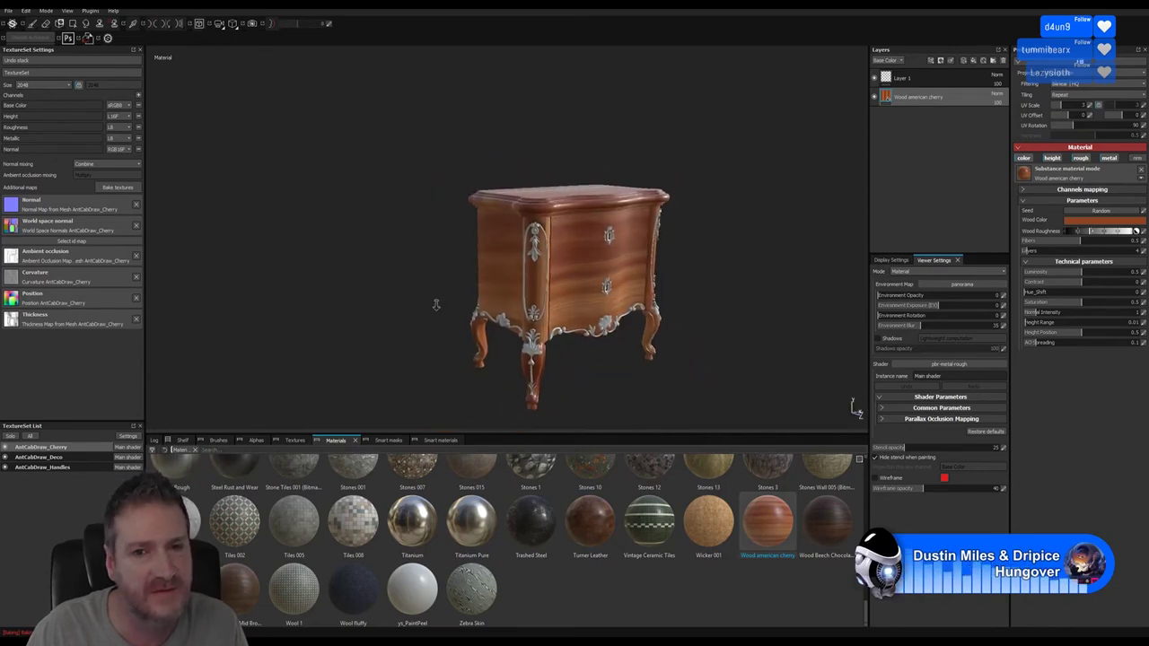
left_click_drag(437, 305, 541, 346, "alt")
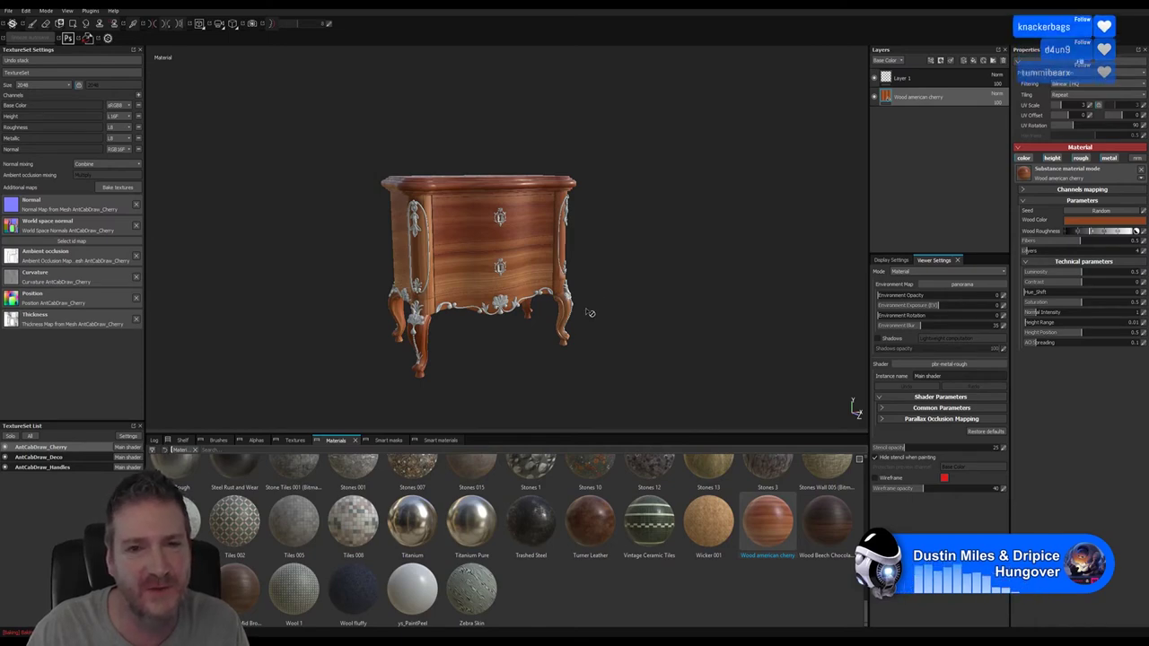
Step: Look over the Art Deco interior level in Unreal Engine, and return to Substance Painter to inspect the cabinet's wood grain up close
key("alt+Tab")
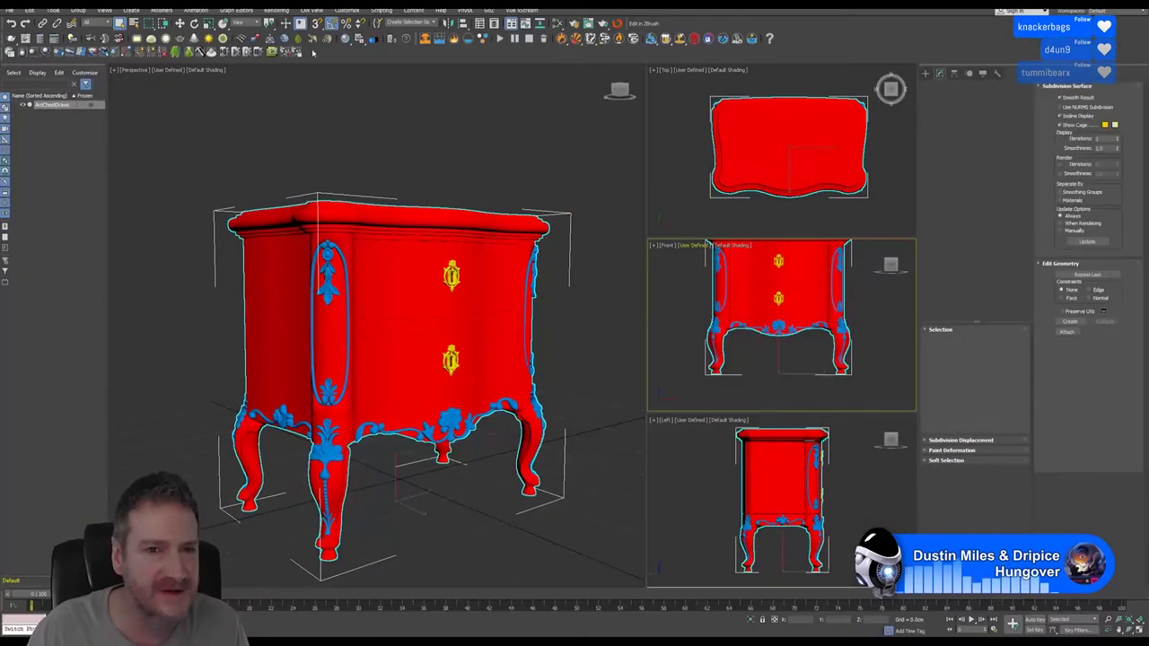
key("alt+Tab")
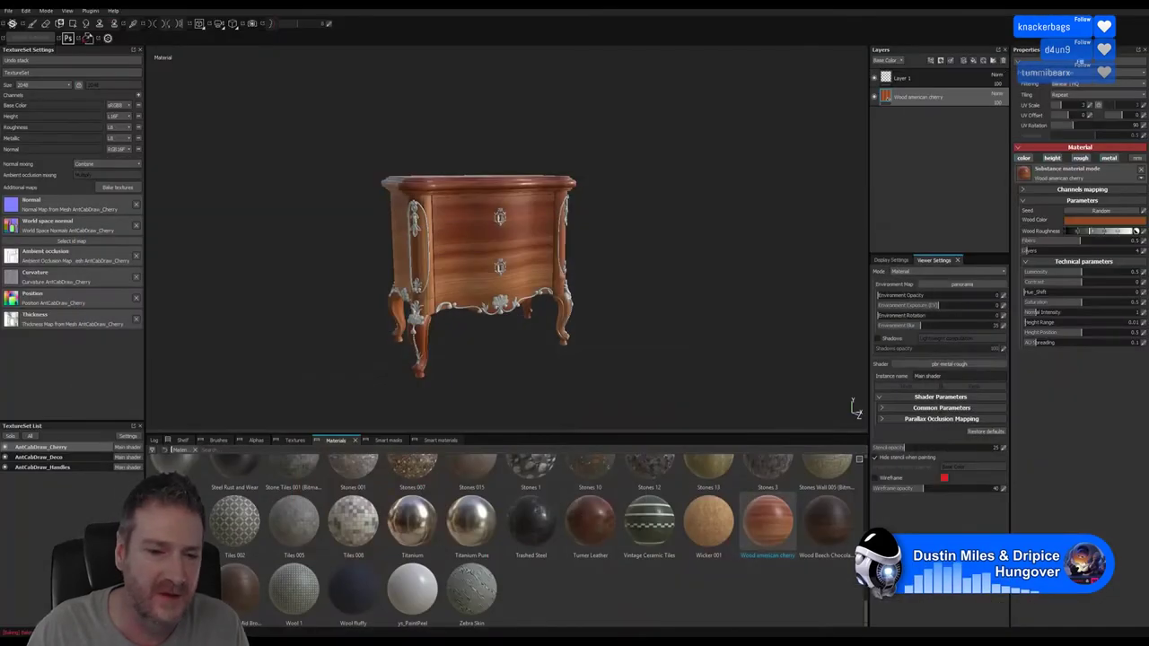
key("alt+Tab")
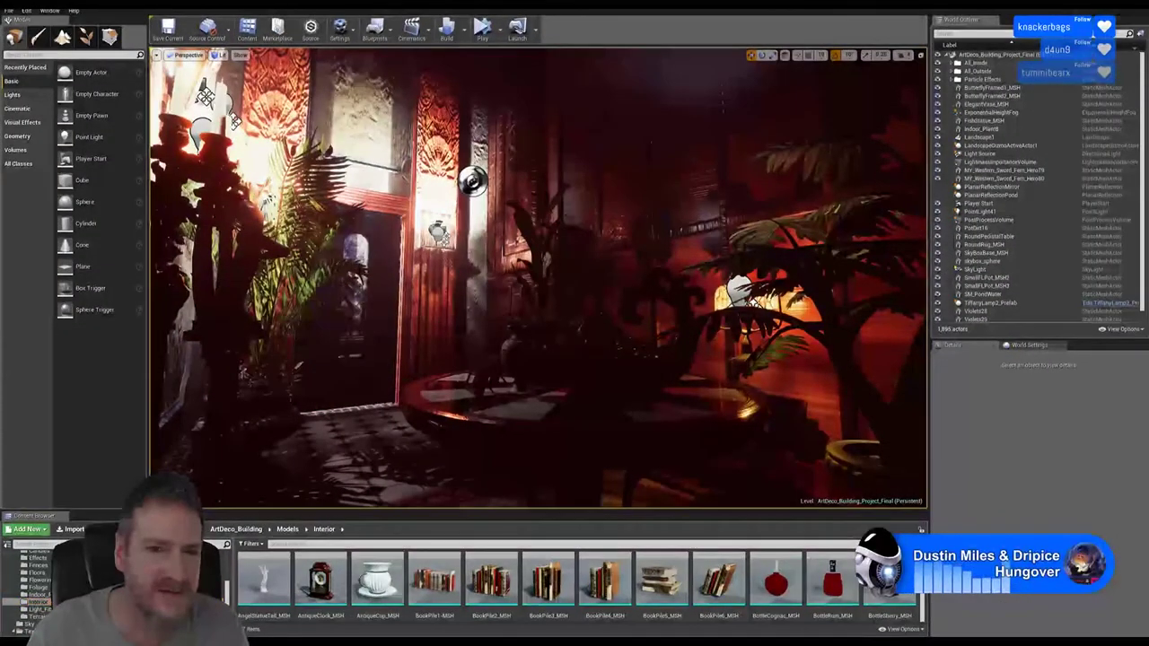
right_click_drag(641, 204, 652, 99)
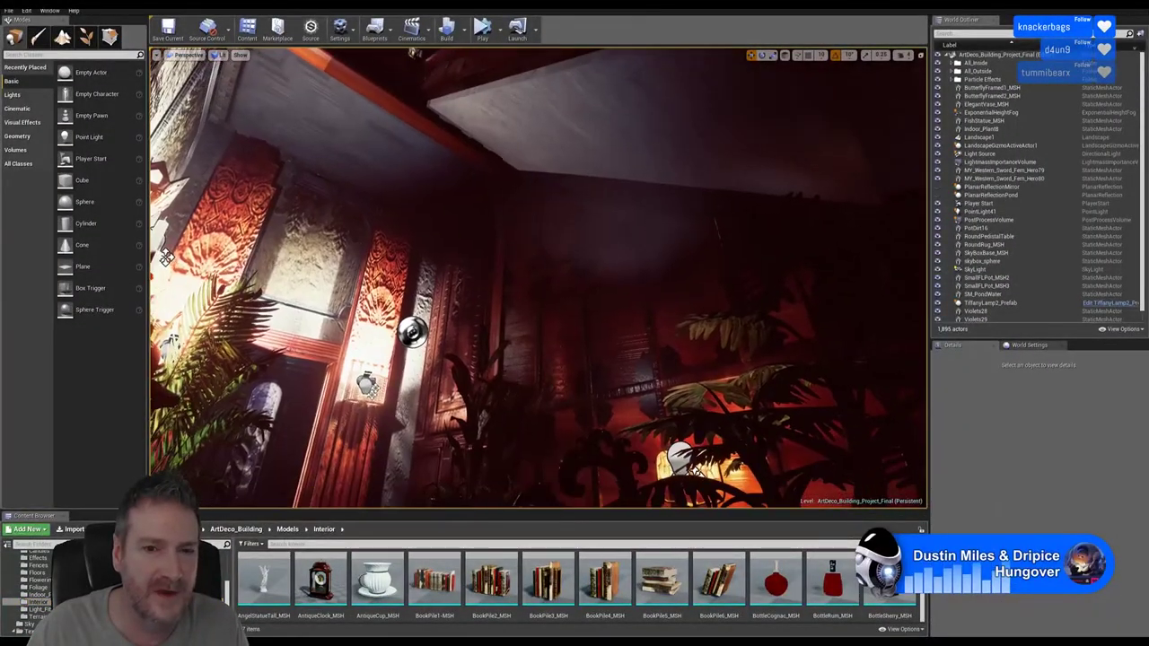
key("alt+Tab")
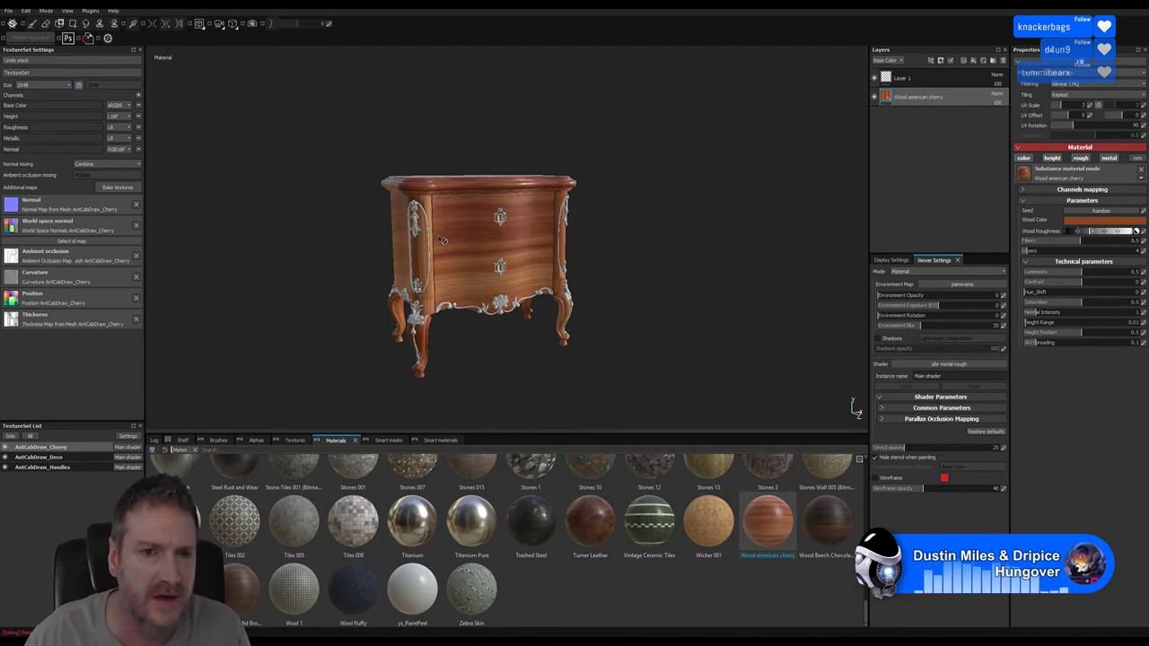
right_click_drag(409, 237, 571, 240, "alt")
left_click_drag(518, 295, 483, 147, "alt")
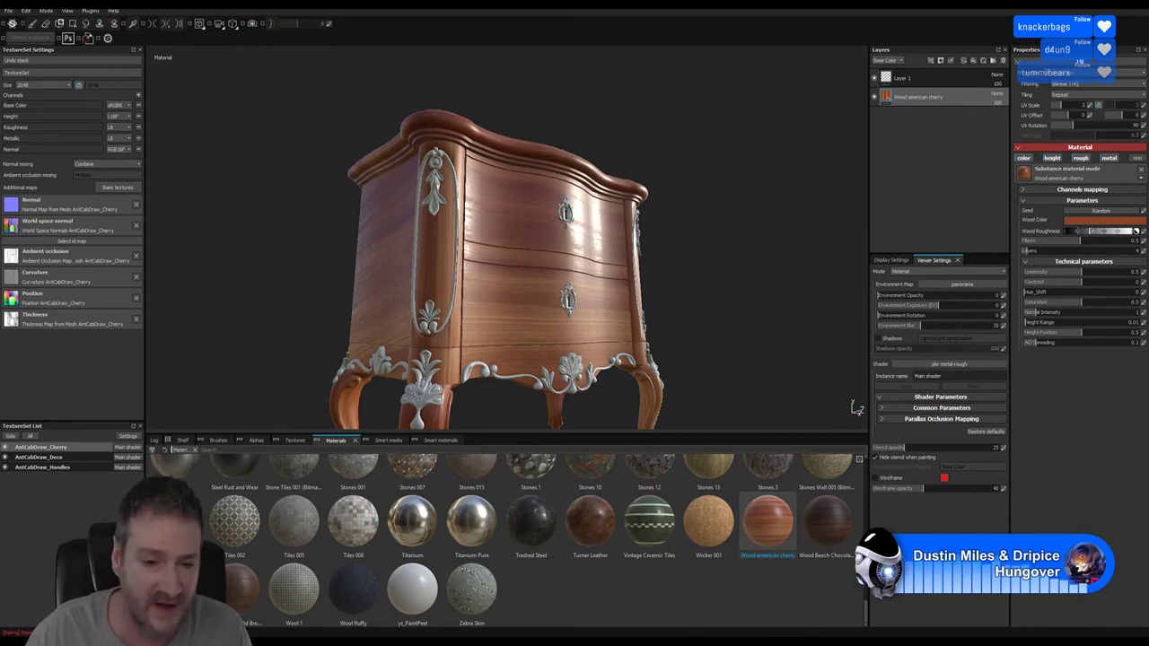
Step: Switch to 3ds Max, review the General, Rendering and Viewports preference settings including the display driver, and cancel the dialog
key("alt+Tab")
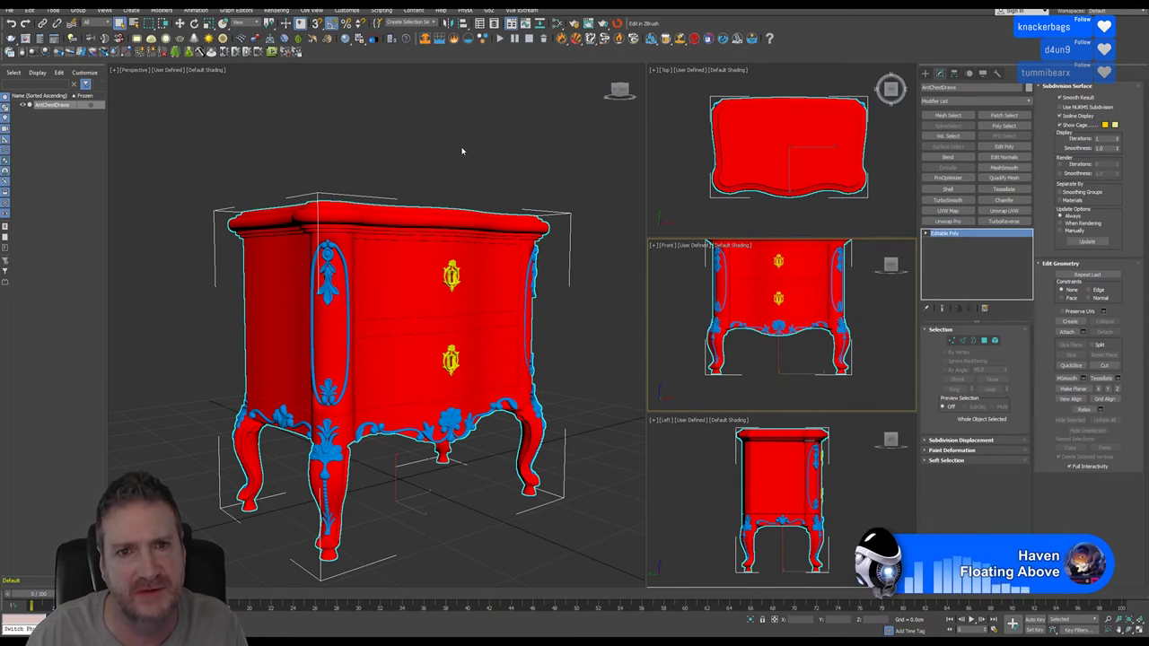
left_click(491, 11)
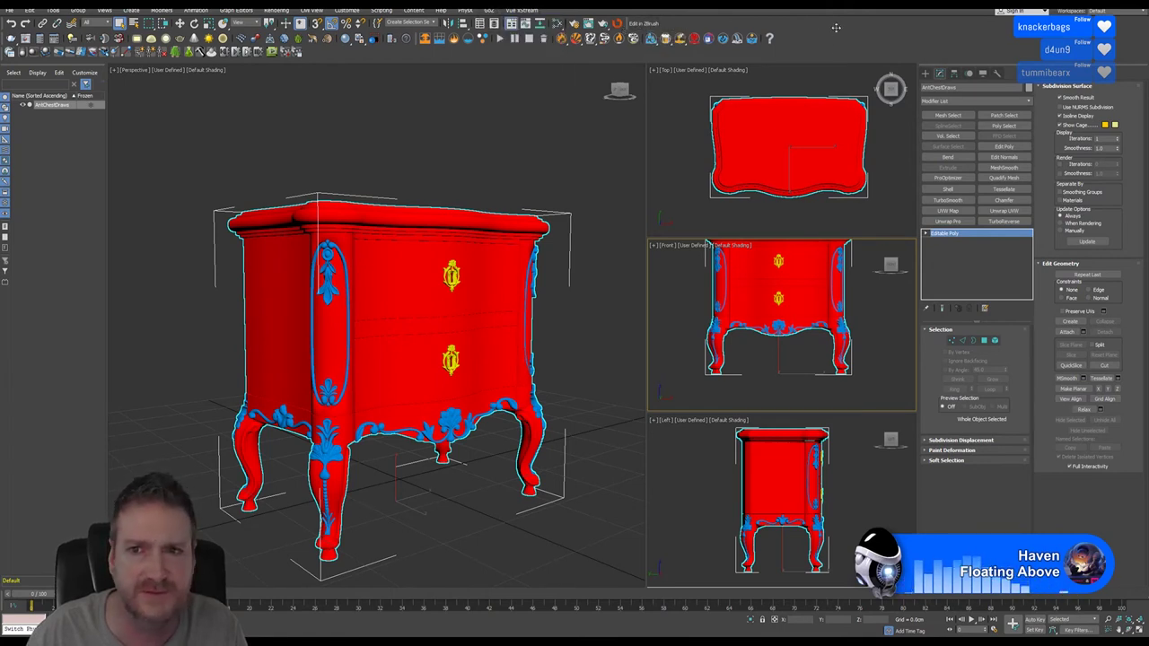
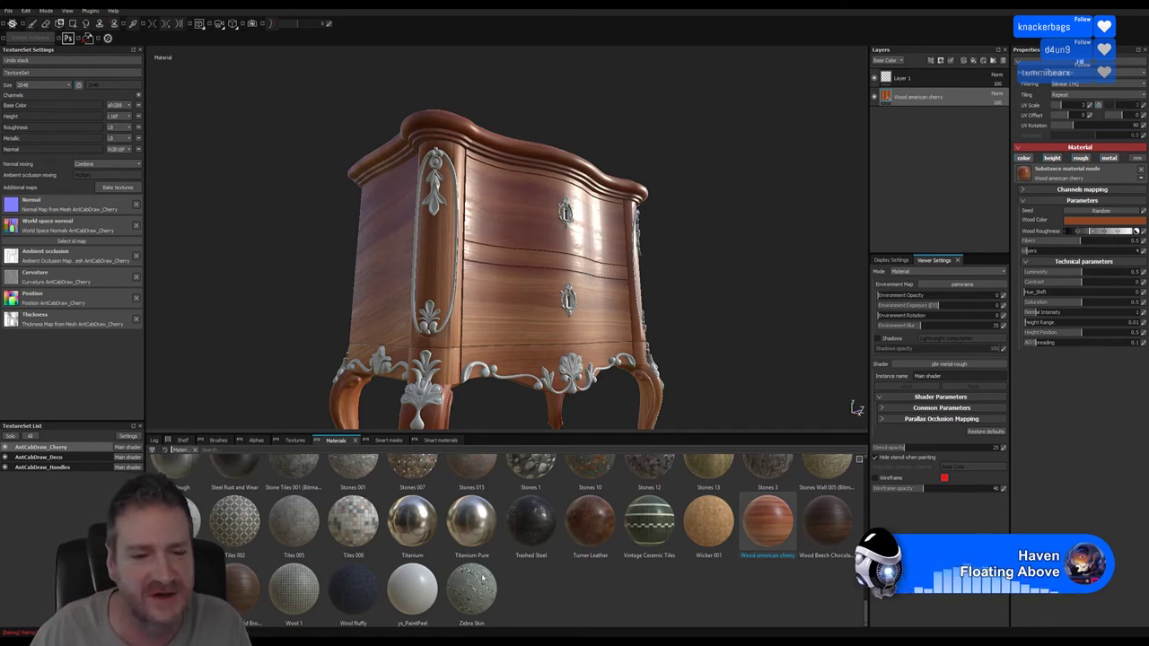
key("alt+Tab")
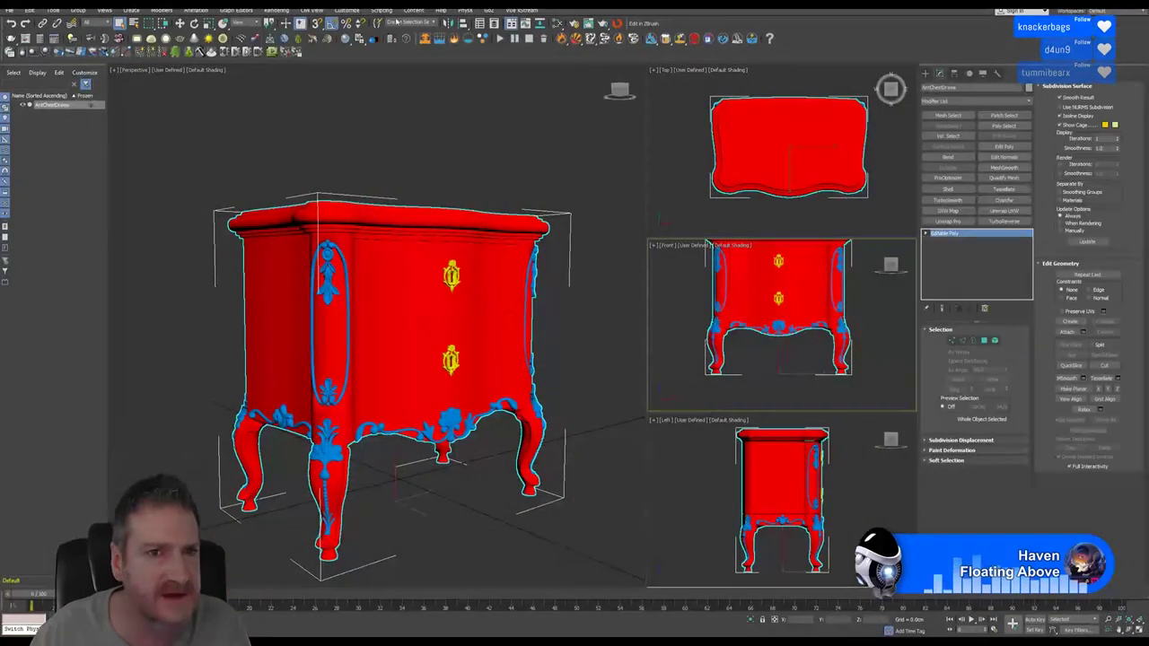
left_click(347, 11)
left_click(364, 157)
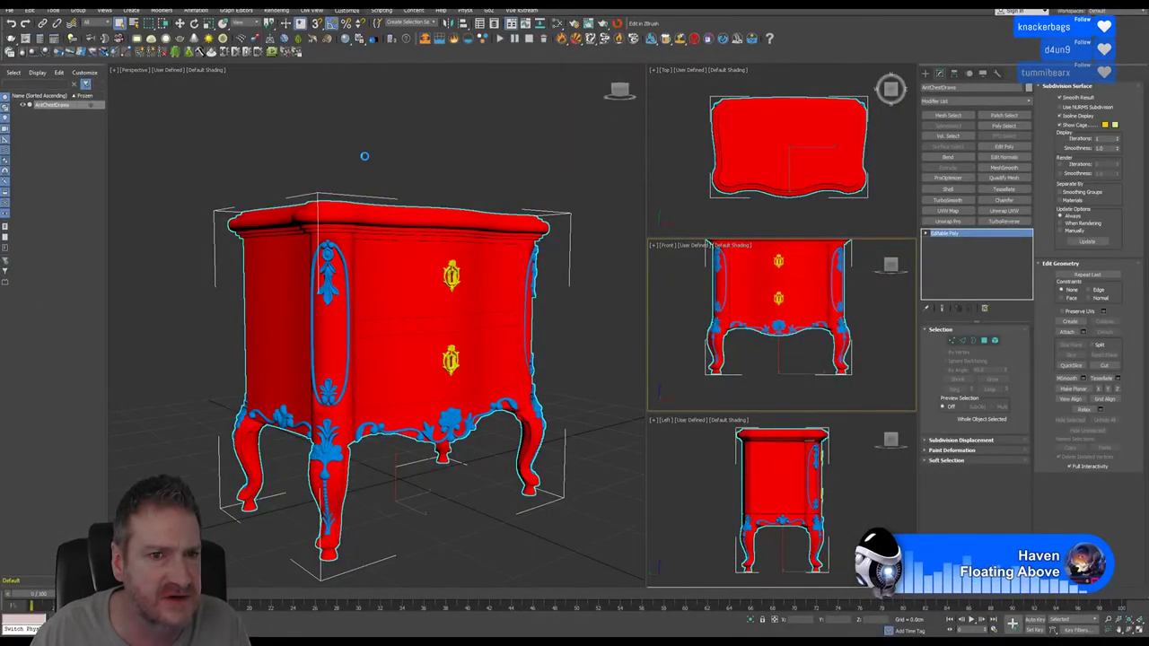
left_click(535, 196)
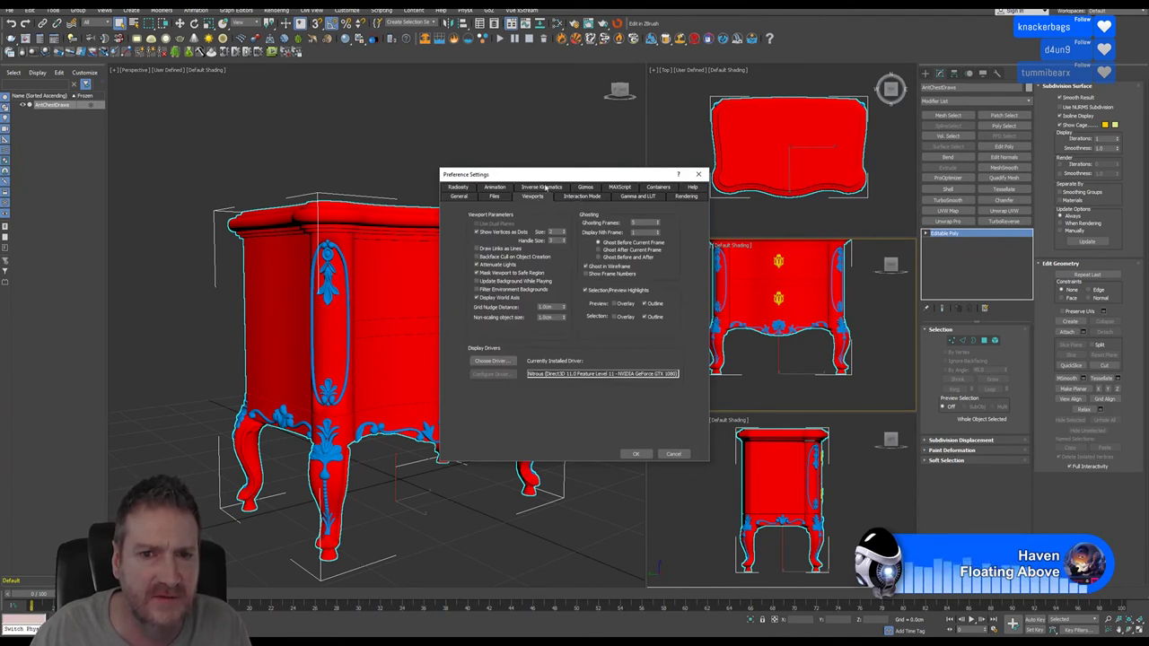
left_click(461, 198)
left_click(686, 196)
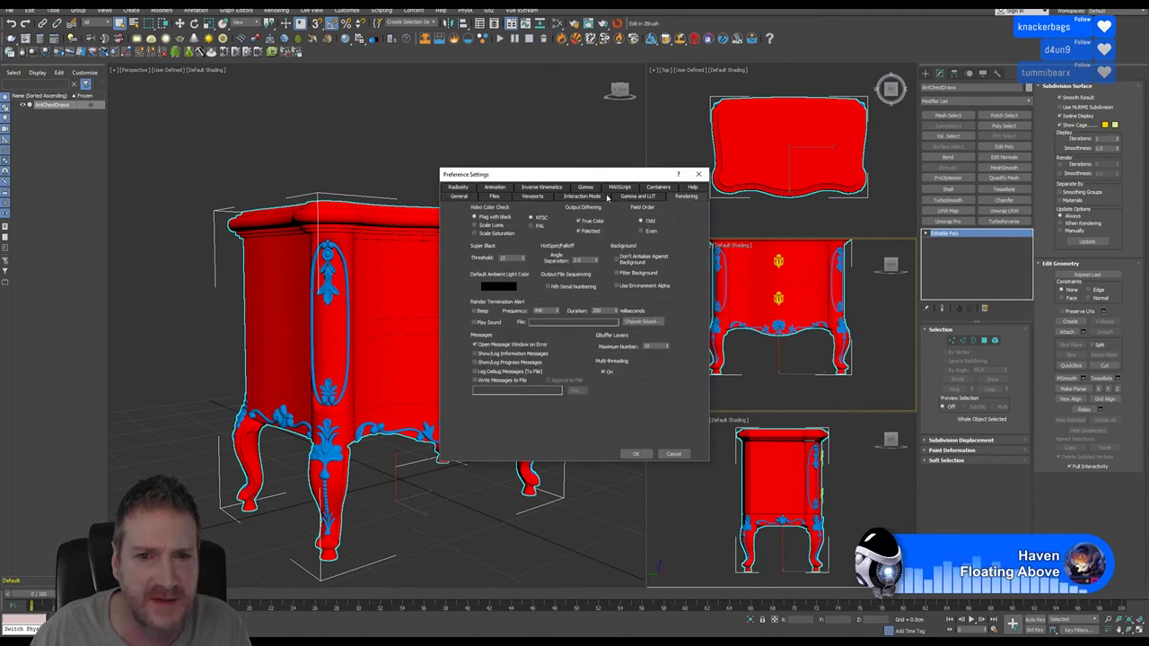
left_click(532, 198)
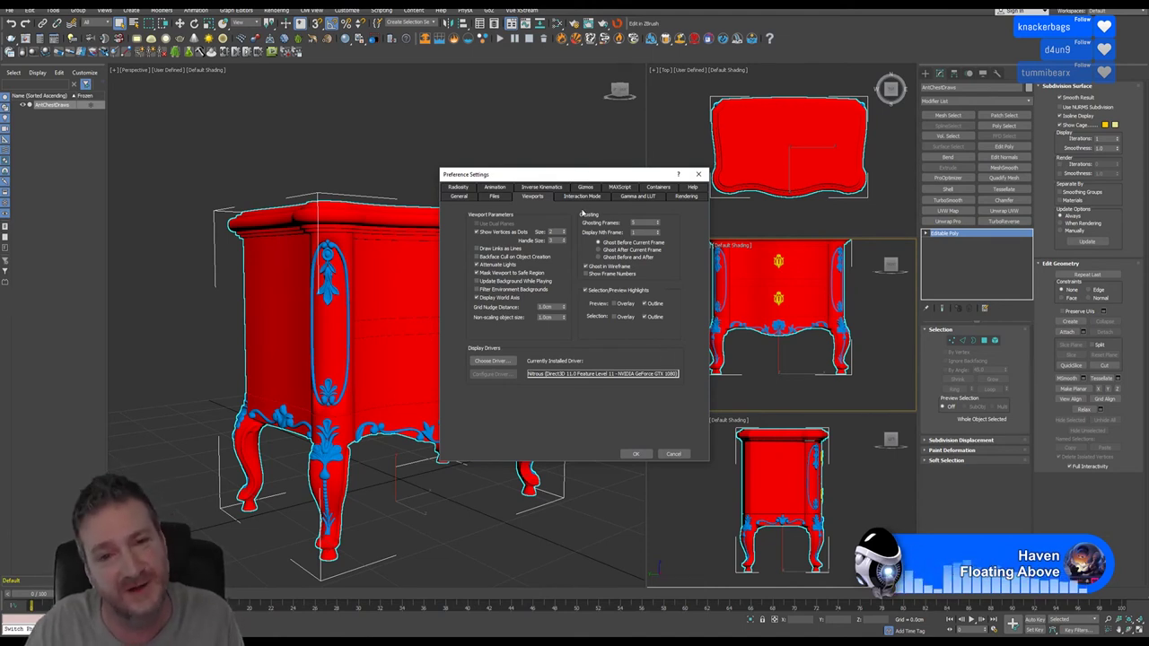
left_click(673, 454)
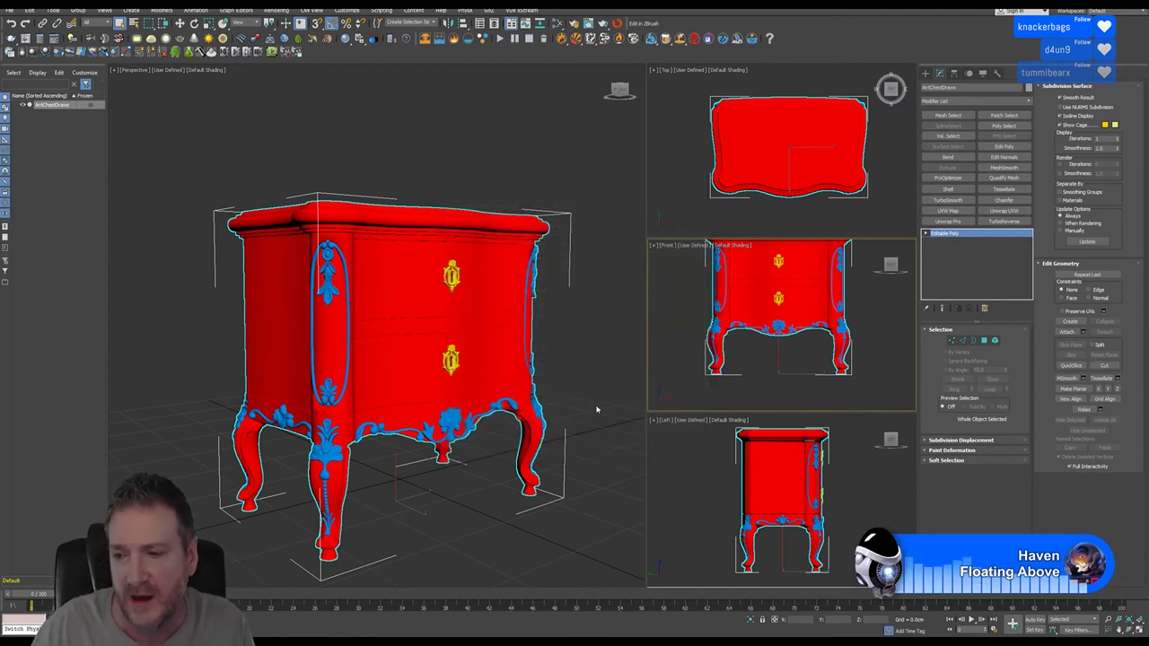